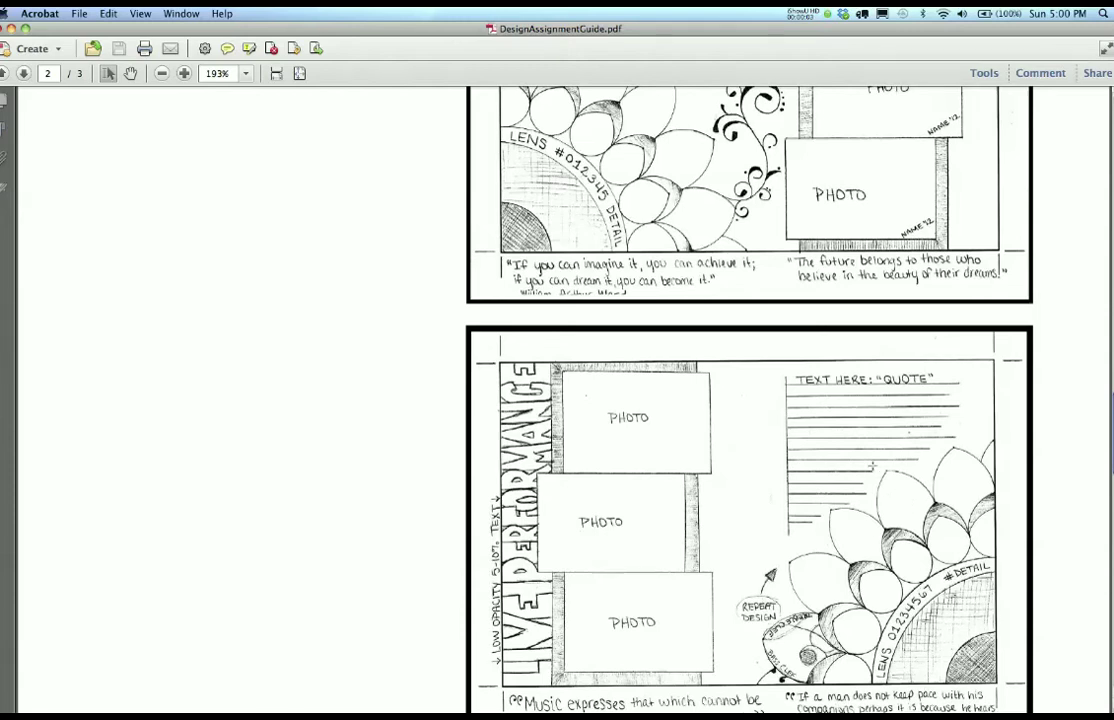
Step: Zoom the design guide out to 200% and scroll up to the Stage Two – Tight Thumbnail Stage instructions
scroll(922, 465, "up", 5)
scroll(920, 463, "up", 3)
scroll(906, 458, "down", 1)
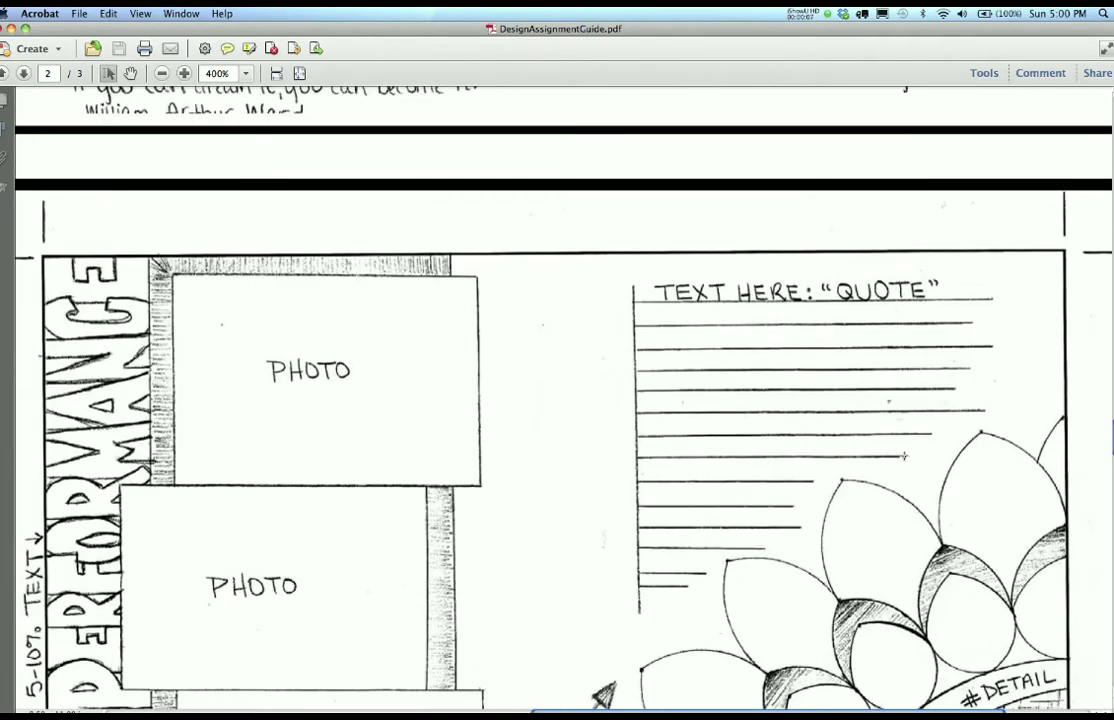
scroll(819, 404, "right", 4)
scroll(819, 404, "down", 1)
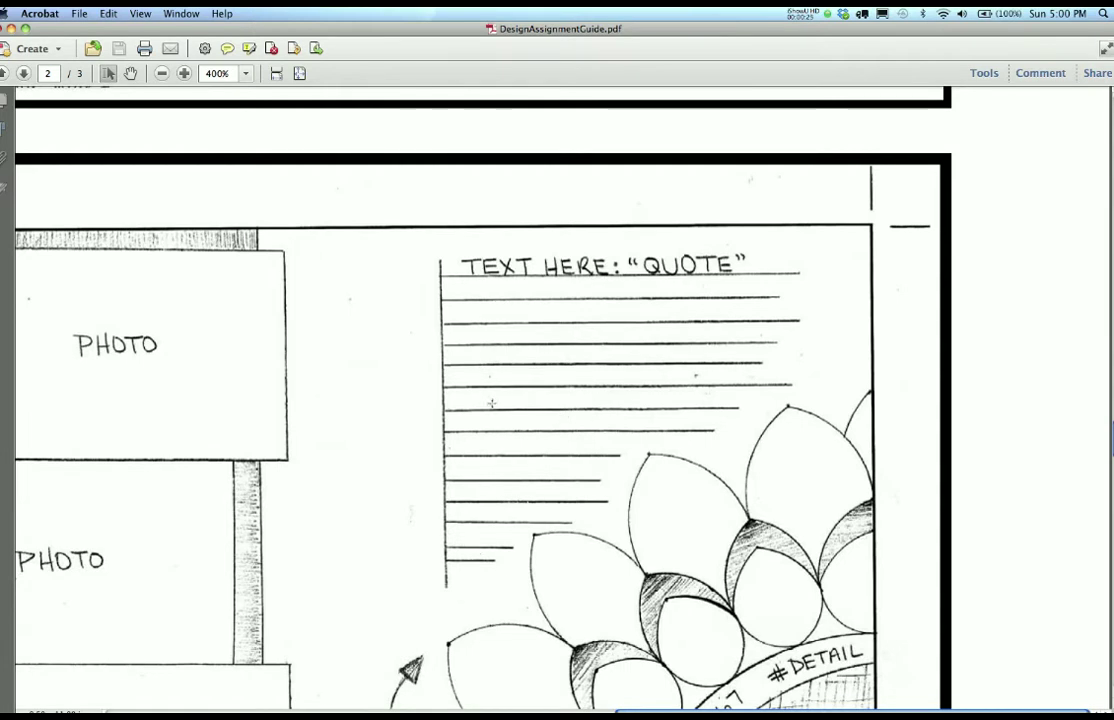
key("super+minus")
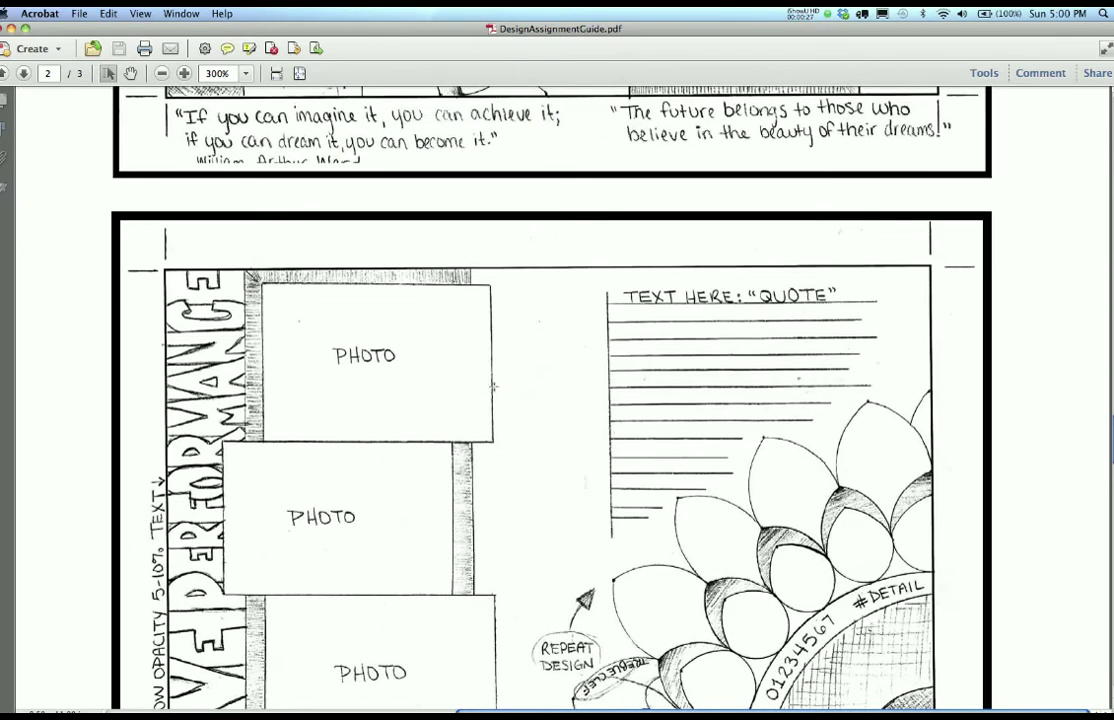
key("super+minus")
left_click_drag(606, 391, 418, 398)
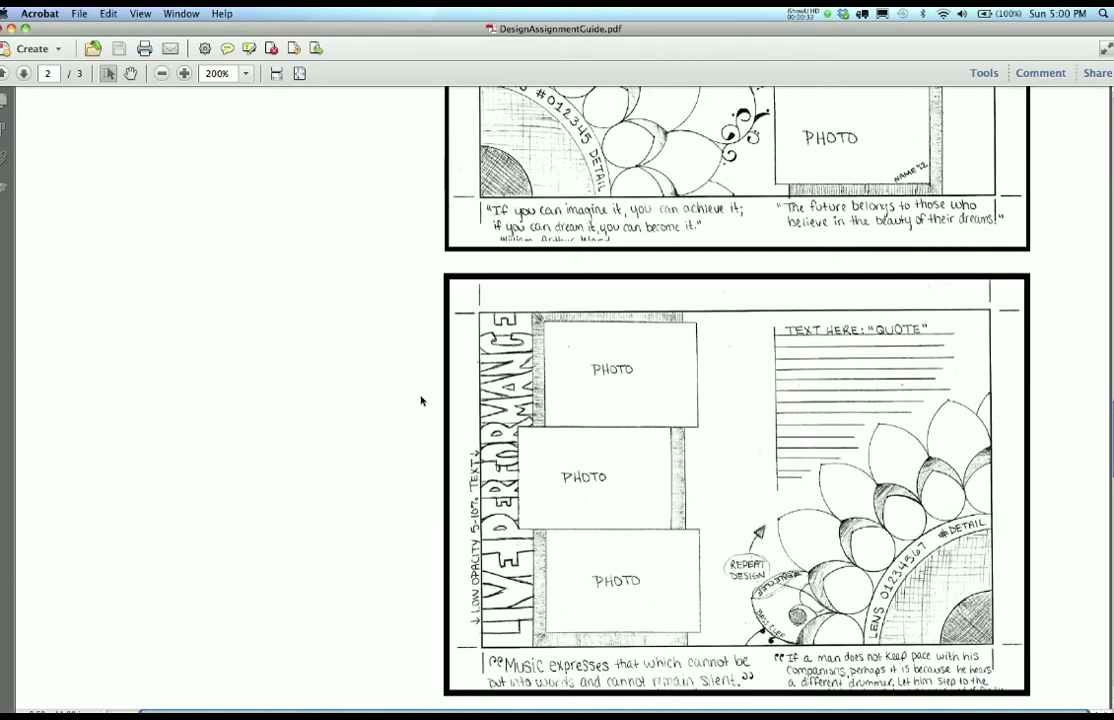
scroll(598, 280, "up", 6)
scroll(686, 318, "up", 10)
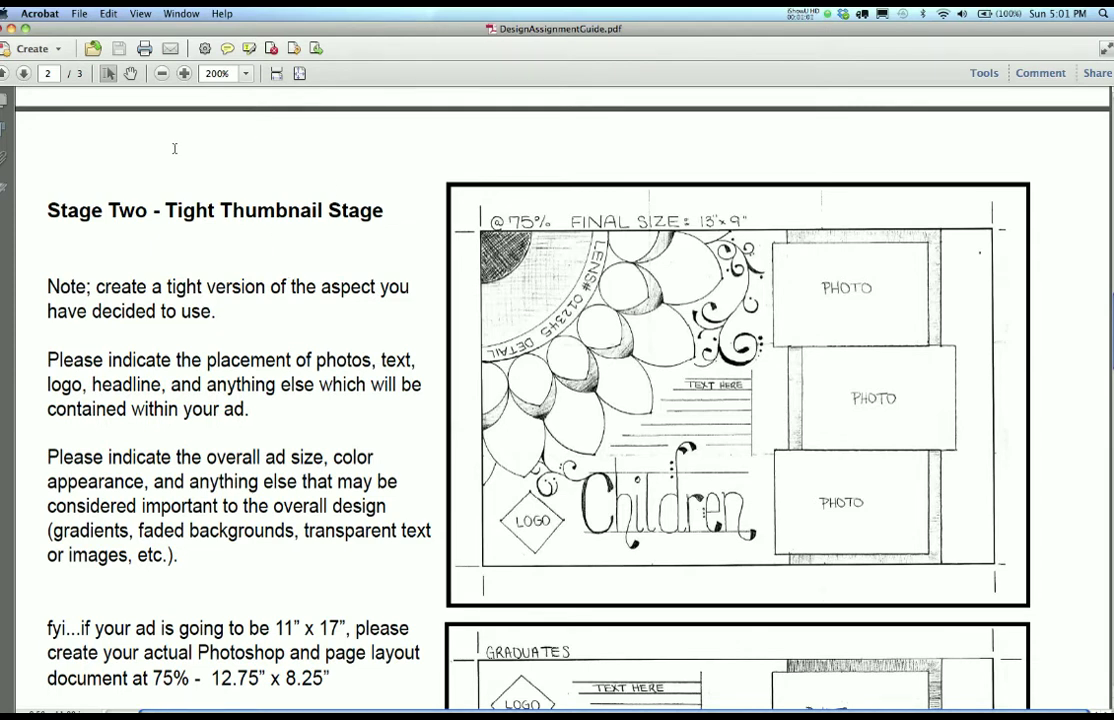
Step: Close the design assignment guide PDF and switch to Photoshop
left_click(11, 27)
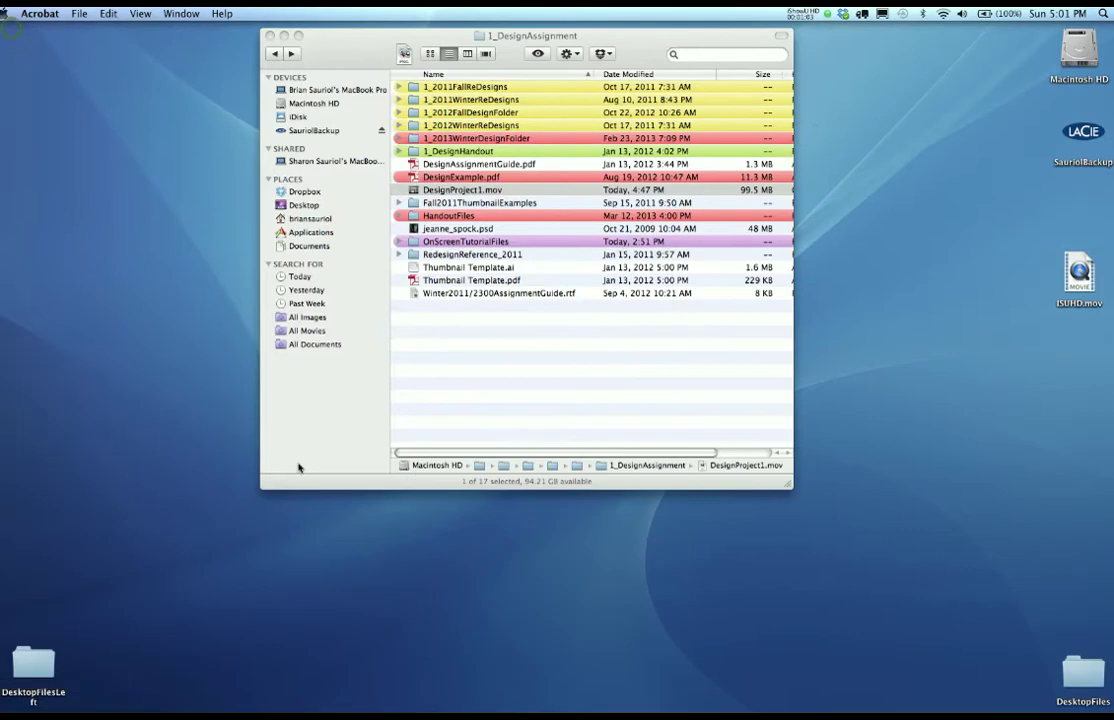
mouse_move(5, 512)
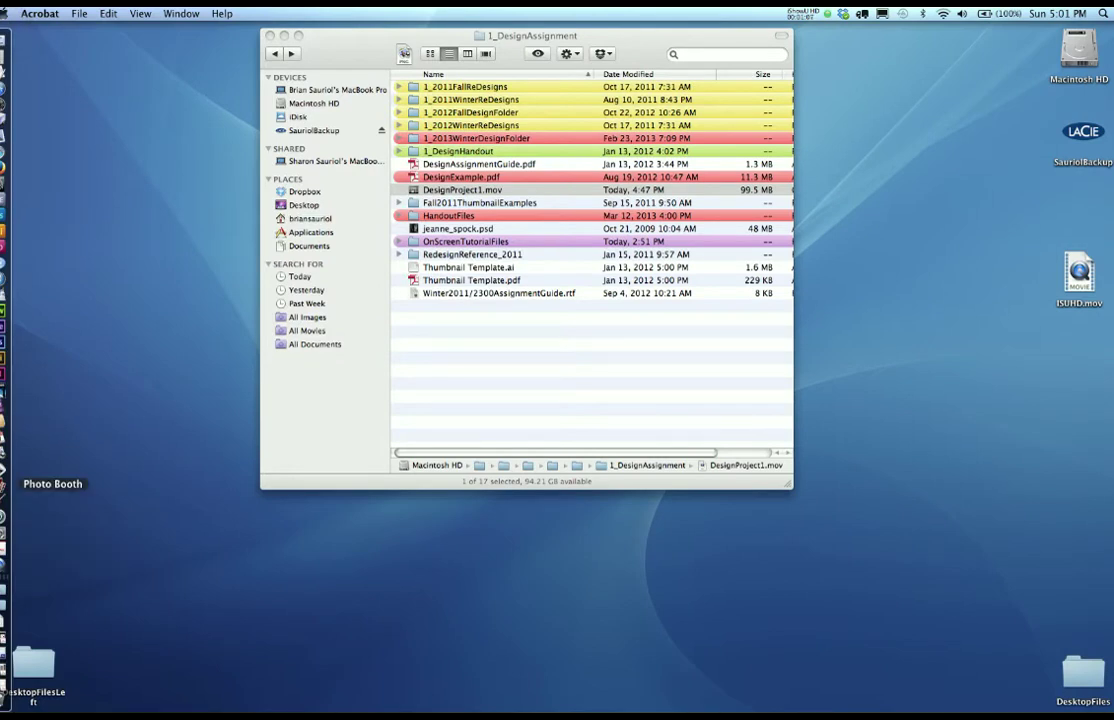
left_click(5, 304)
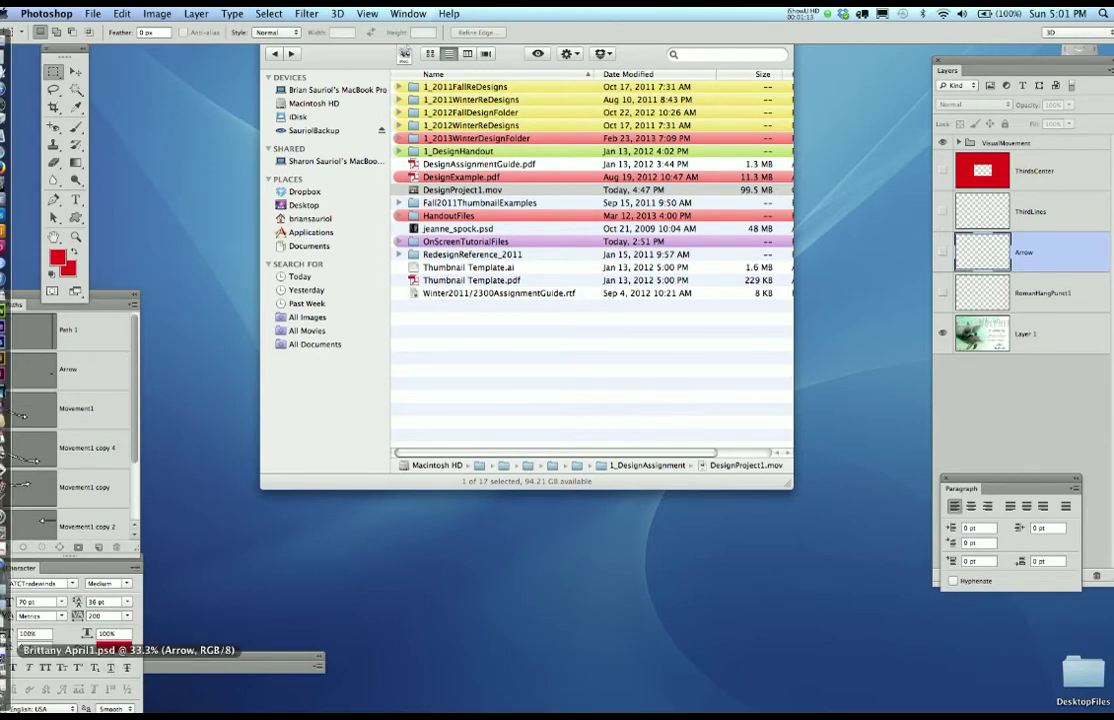
Step: Restore the SeaWorld dolphin poster in full-screen mode, zoomed out and centred on screen
left_click(8, 650)
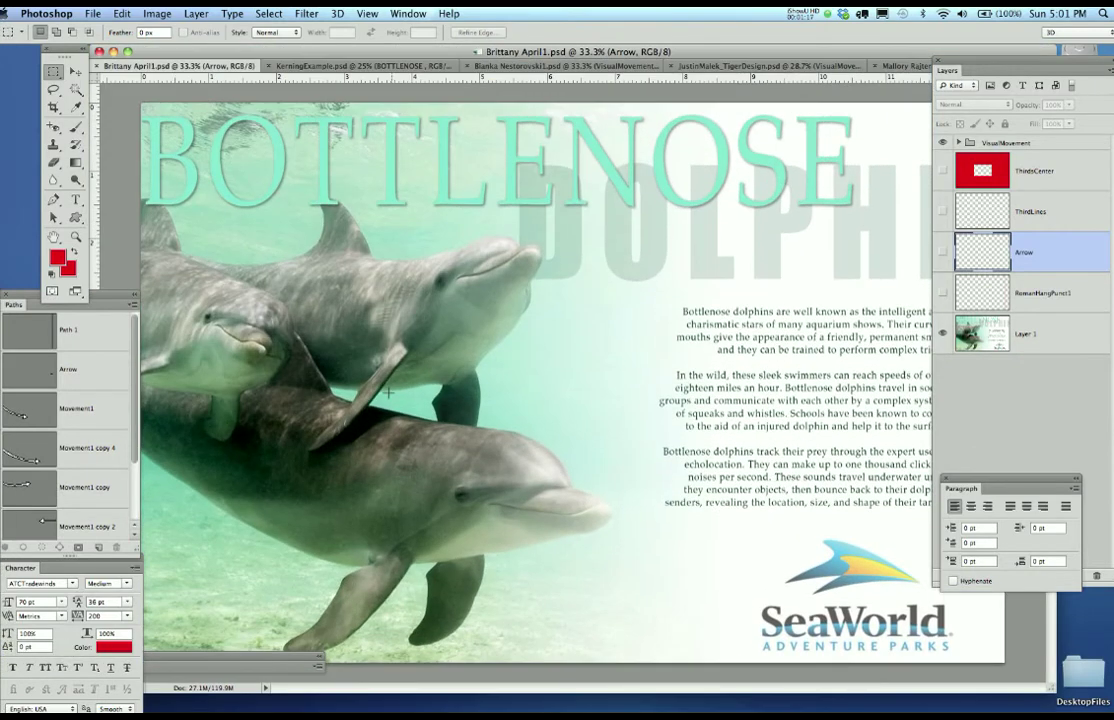
key("f")
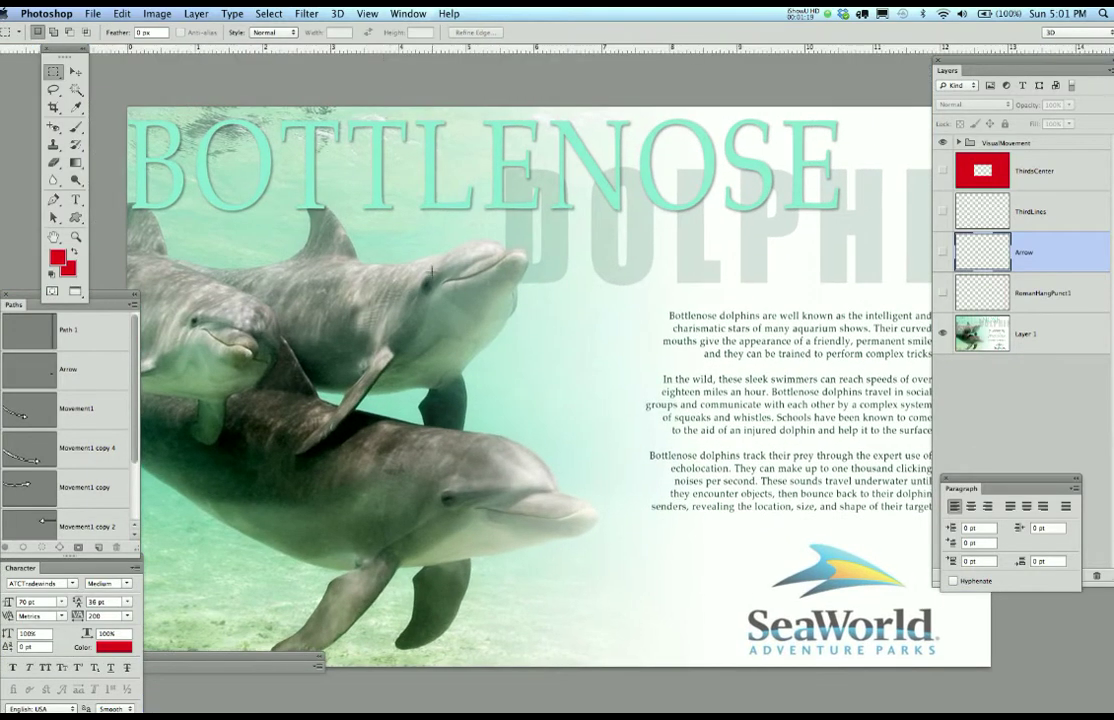
scroll(524, 312, "down", 3)
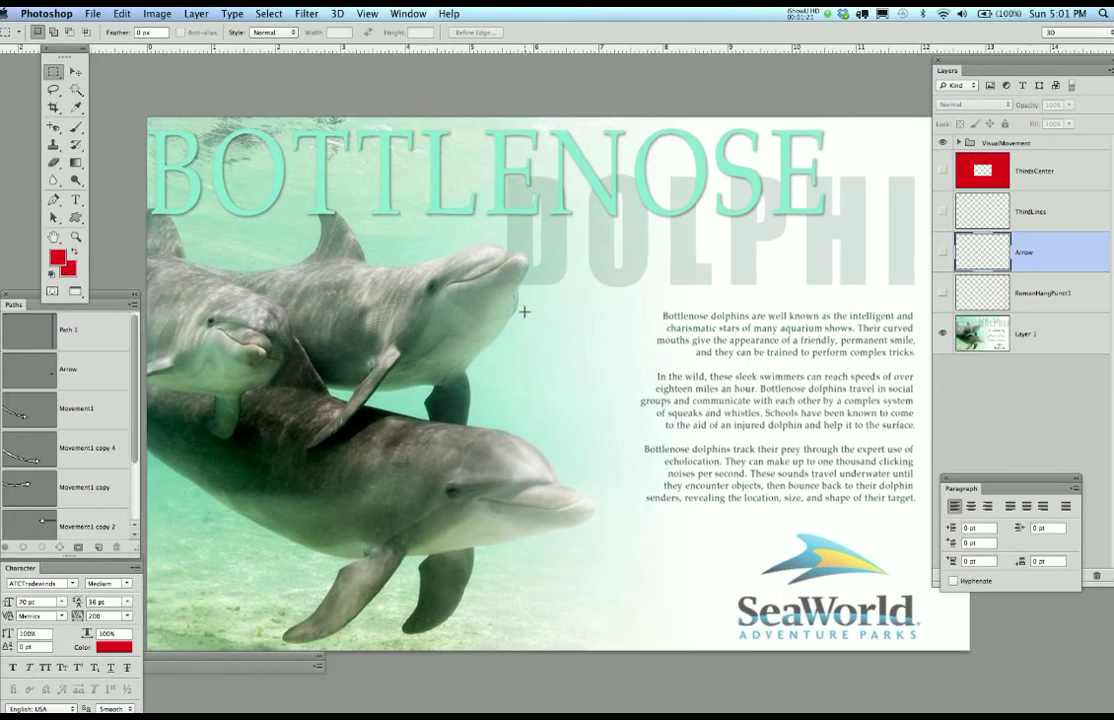
scroll(522, 310, "down", 1)
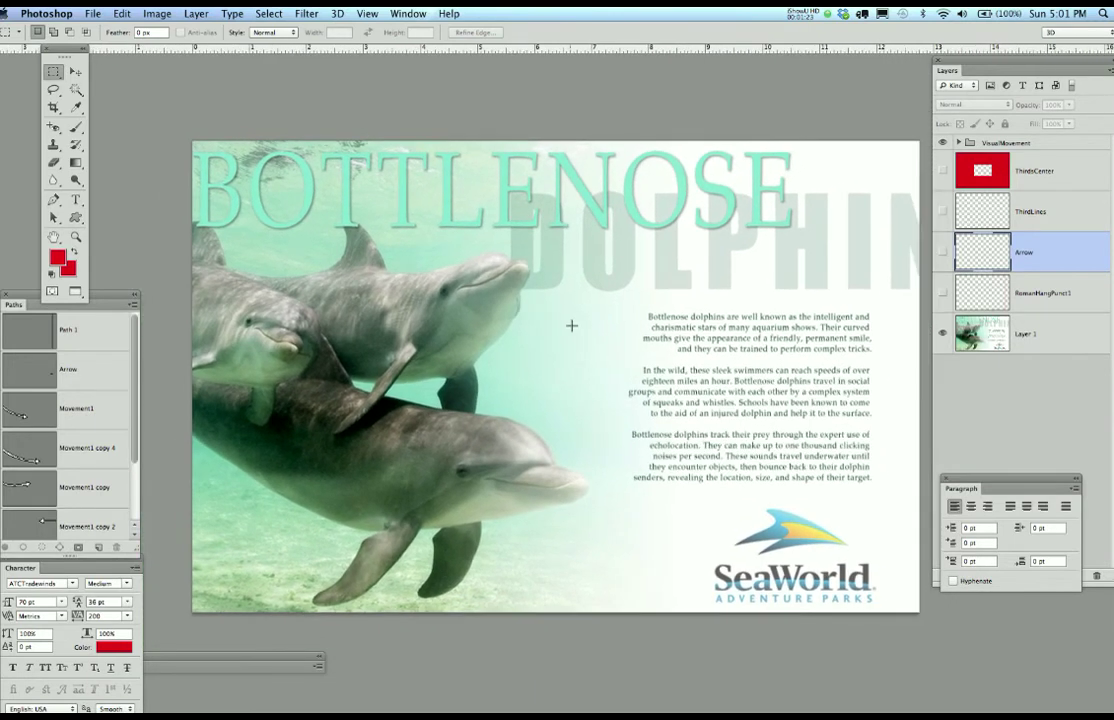
left_click_drag(565, 318, 552, 303)
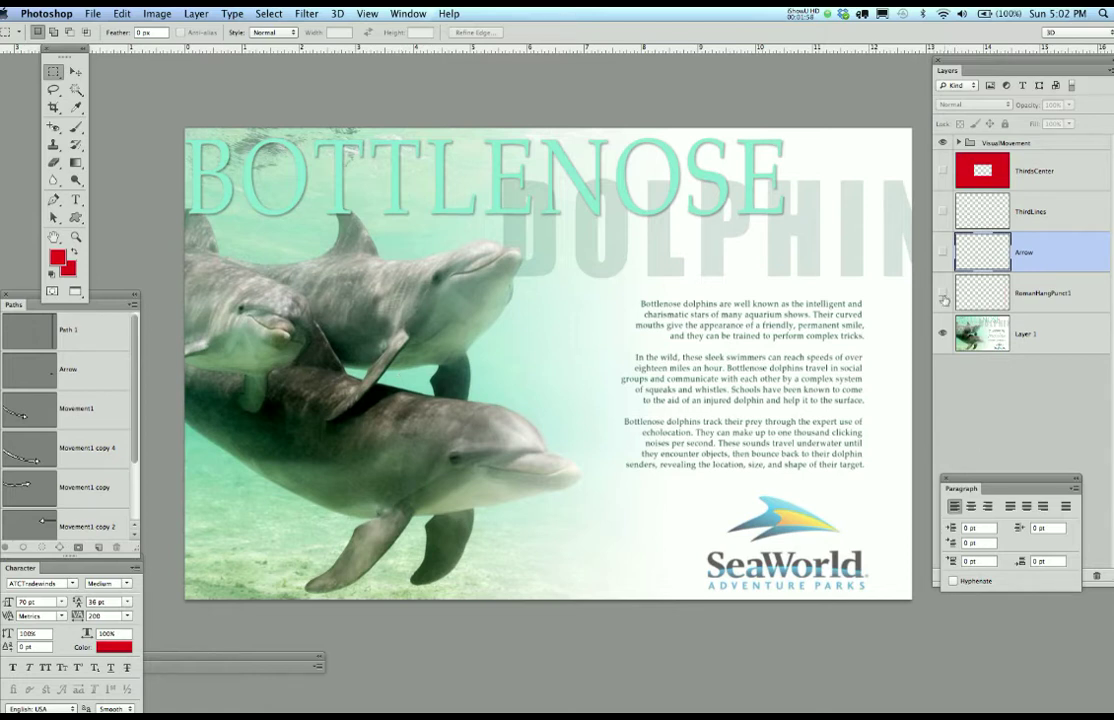
Step: Show the ThirdLines grid layer, briefly preview the ThirdsCenter overlay, then hide ThirdsCenter again
left_click(942, 211)
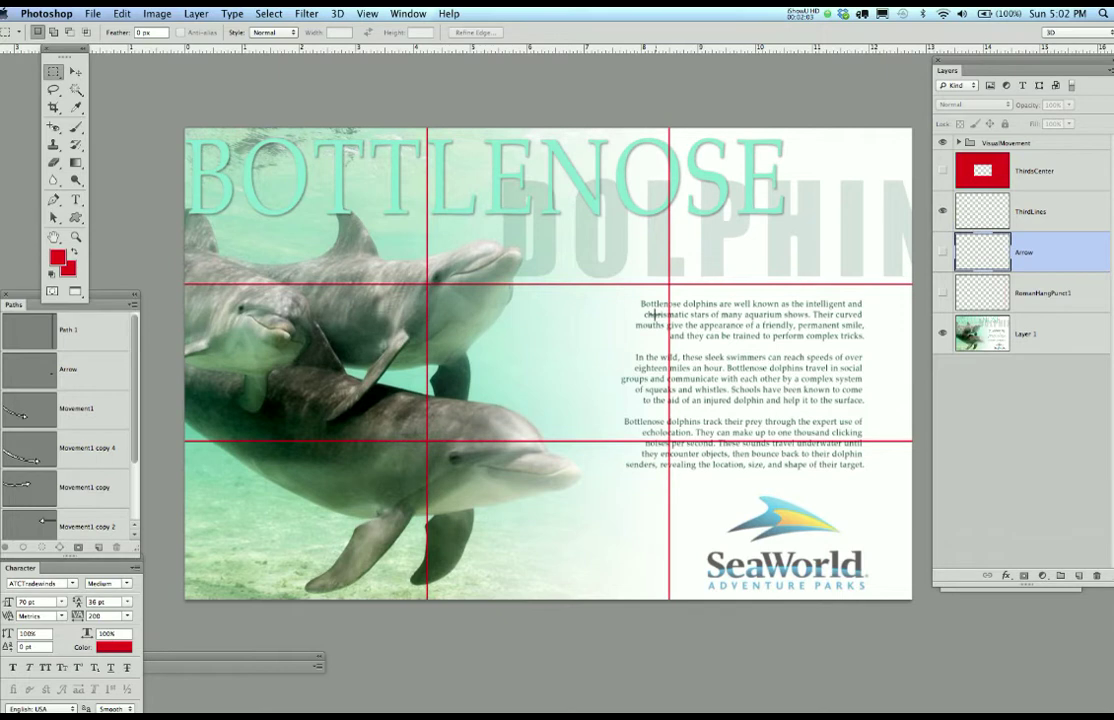
scroll(645, 301, "up", 1)
scroll(654, 314, "down", 2)
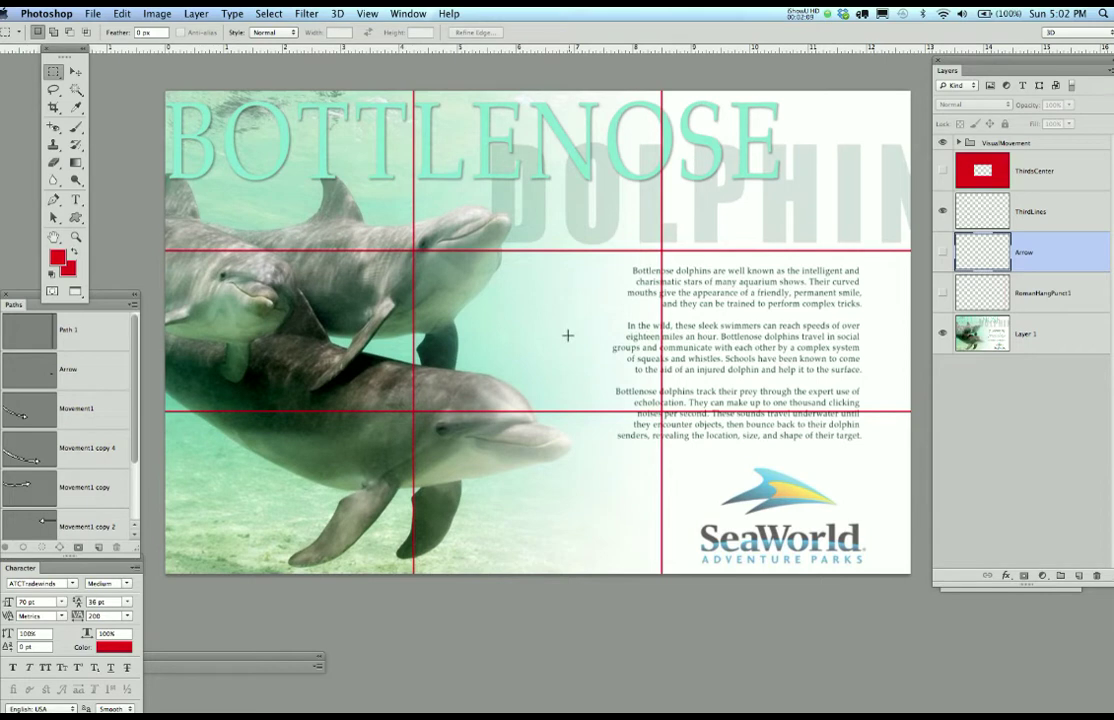
left_click(943, 171)
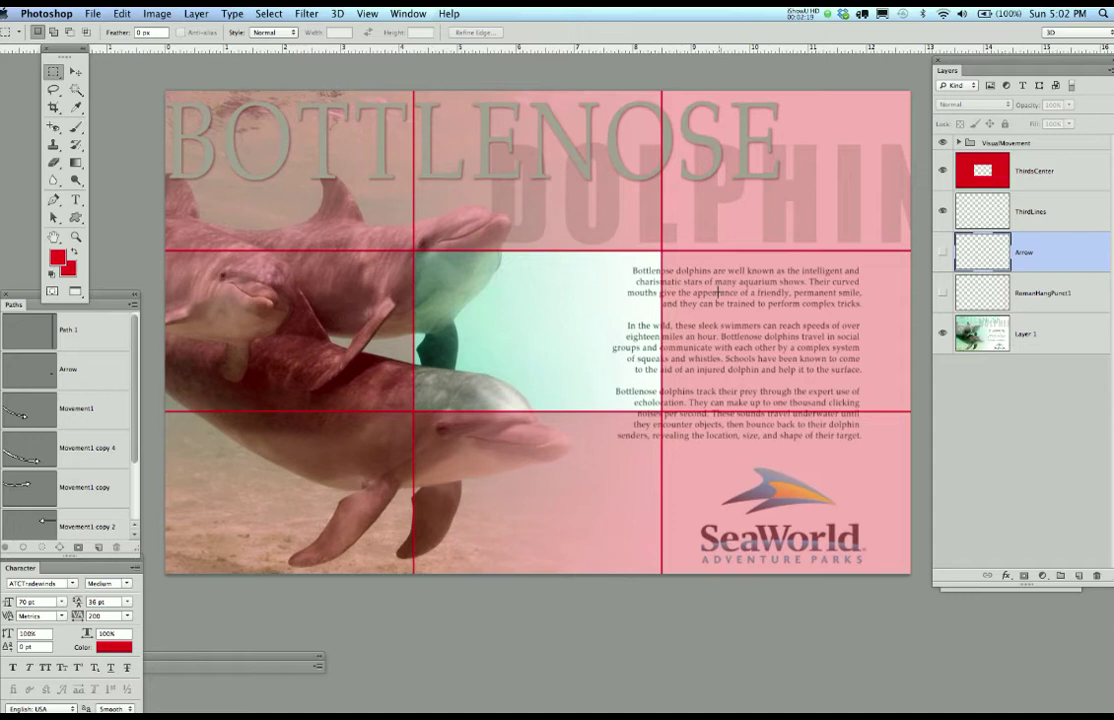
left_click(942, 172)
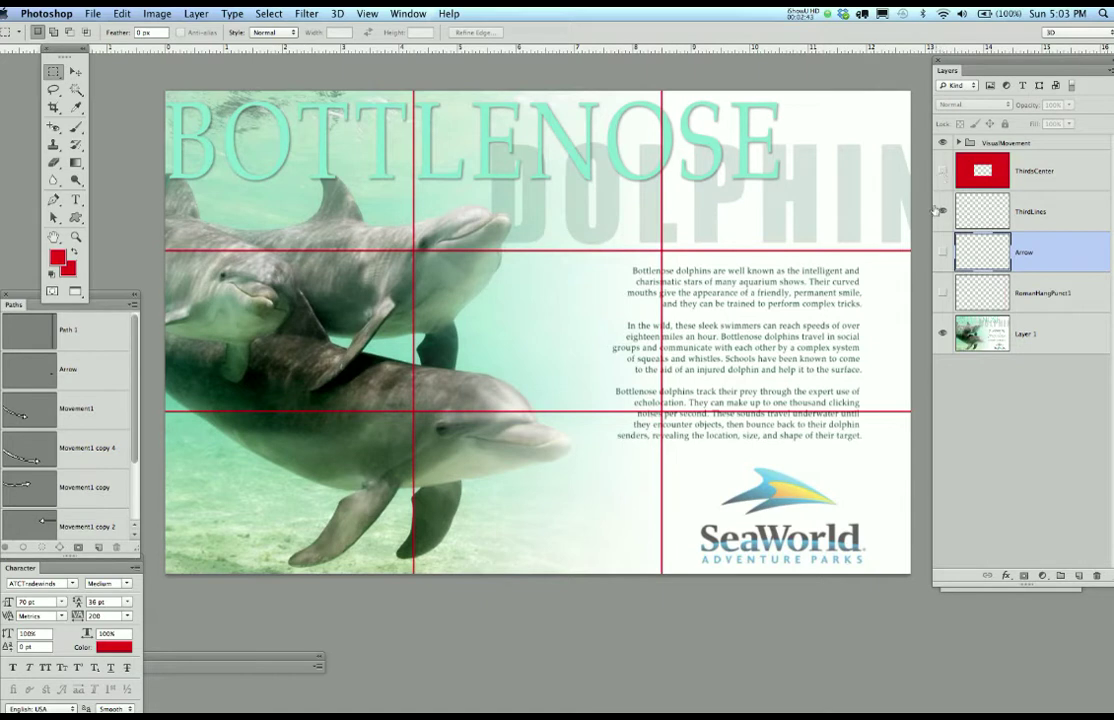
Step: Hide the ThirdLines grid and show the Arrow and RomanHangPunct1 layers over the body text
left_click(941, 211)
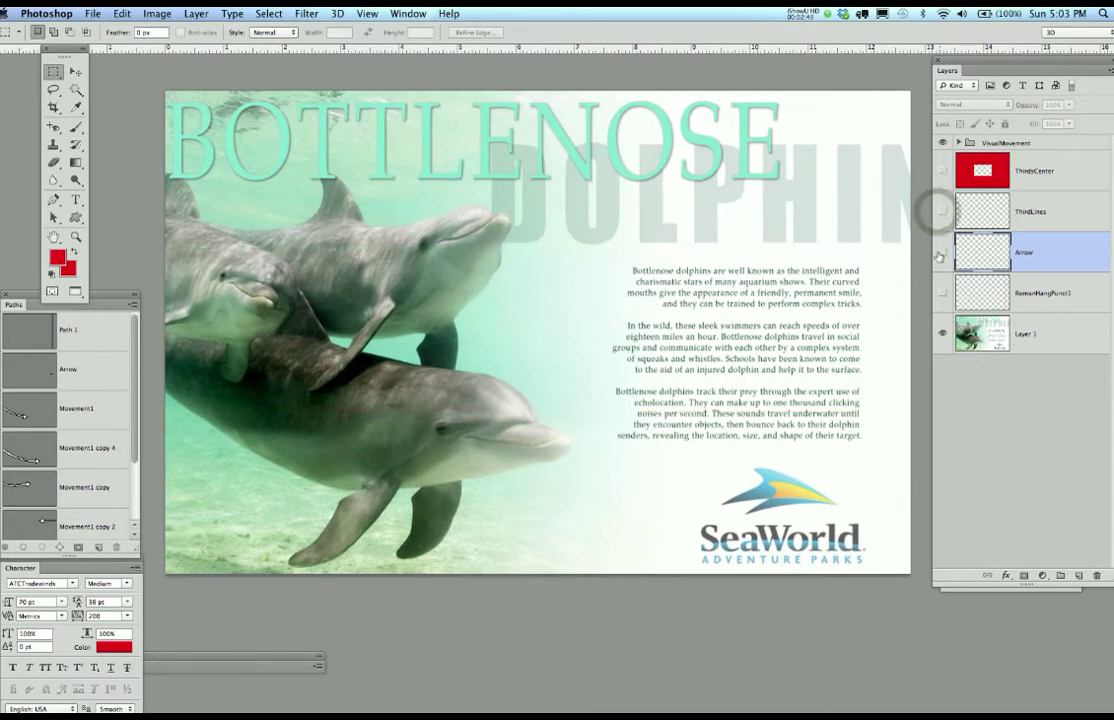
left_click(941, 252)
scroll(871, 364, "up", 6)
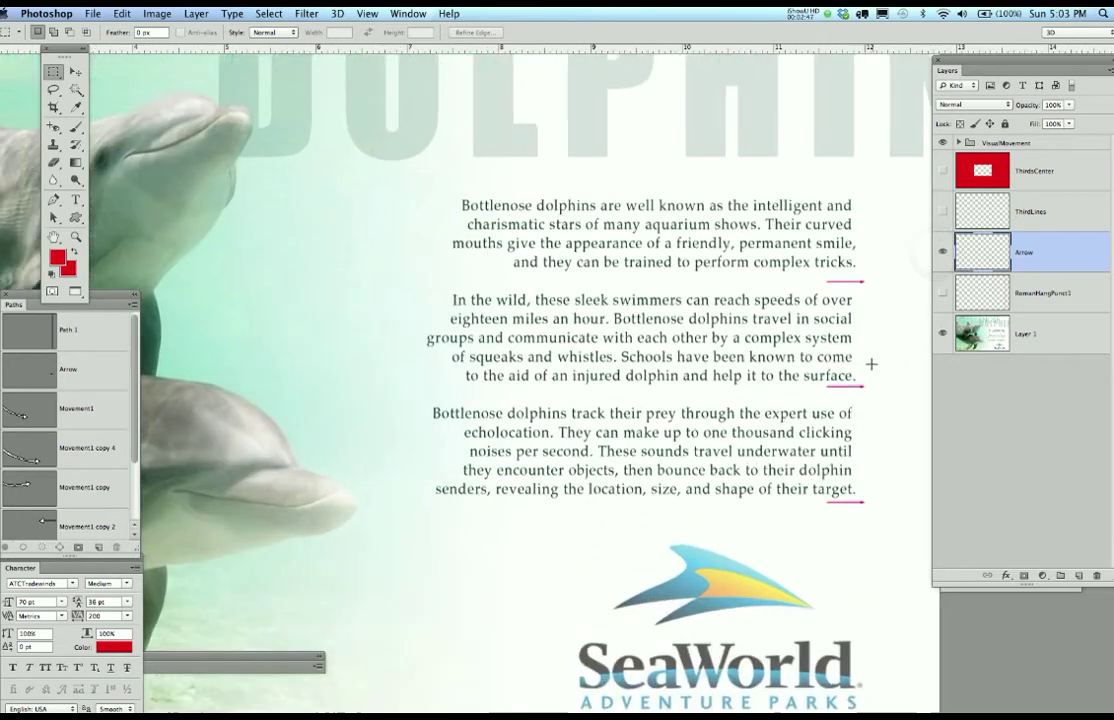
scroll(854, 353, "right", 5)
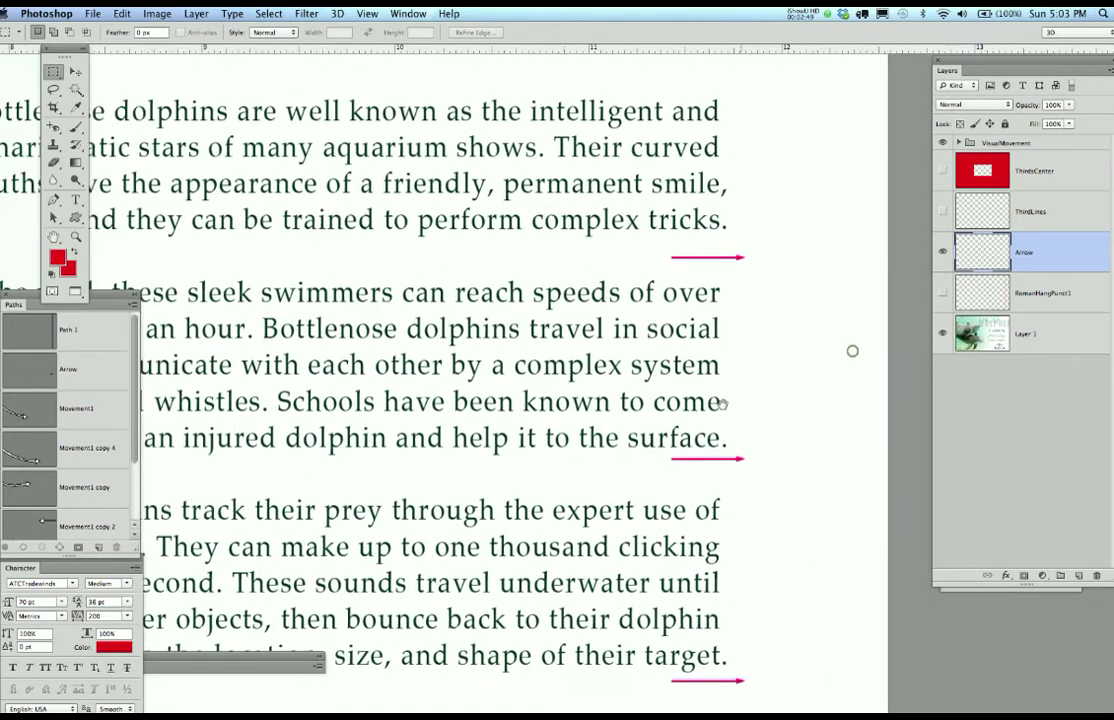
left_click(942, 294)
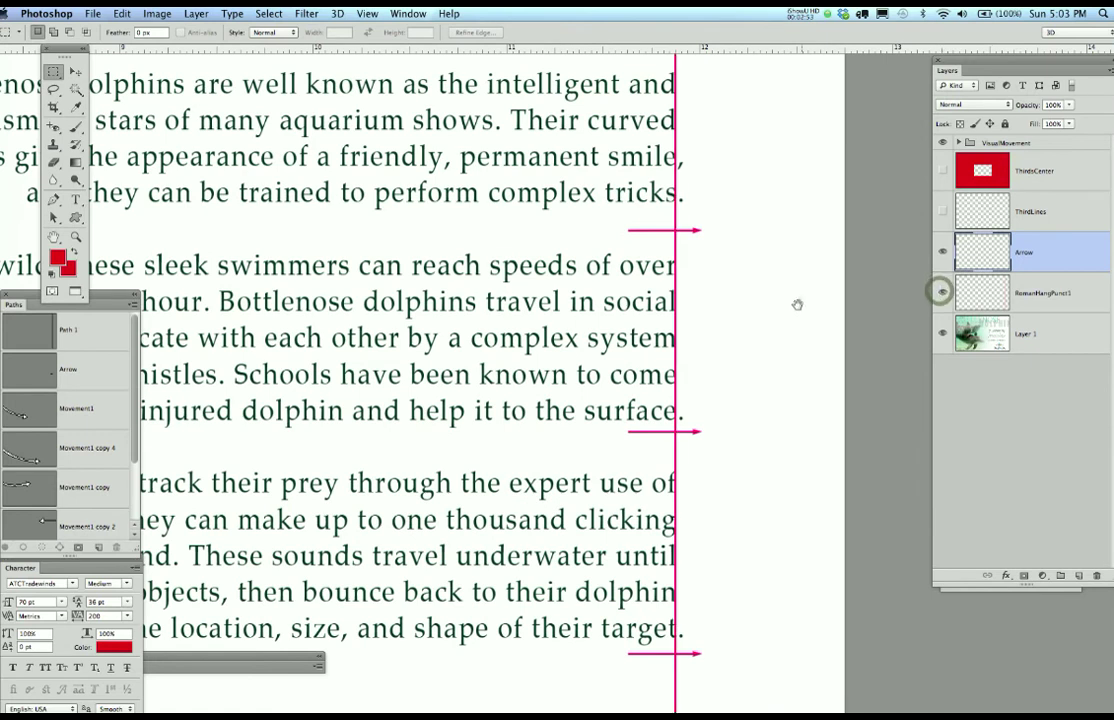
scroll(781, 321, "right", 2)
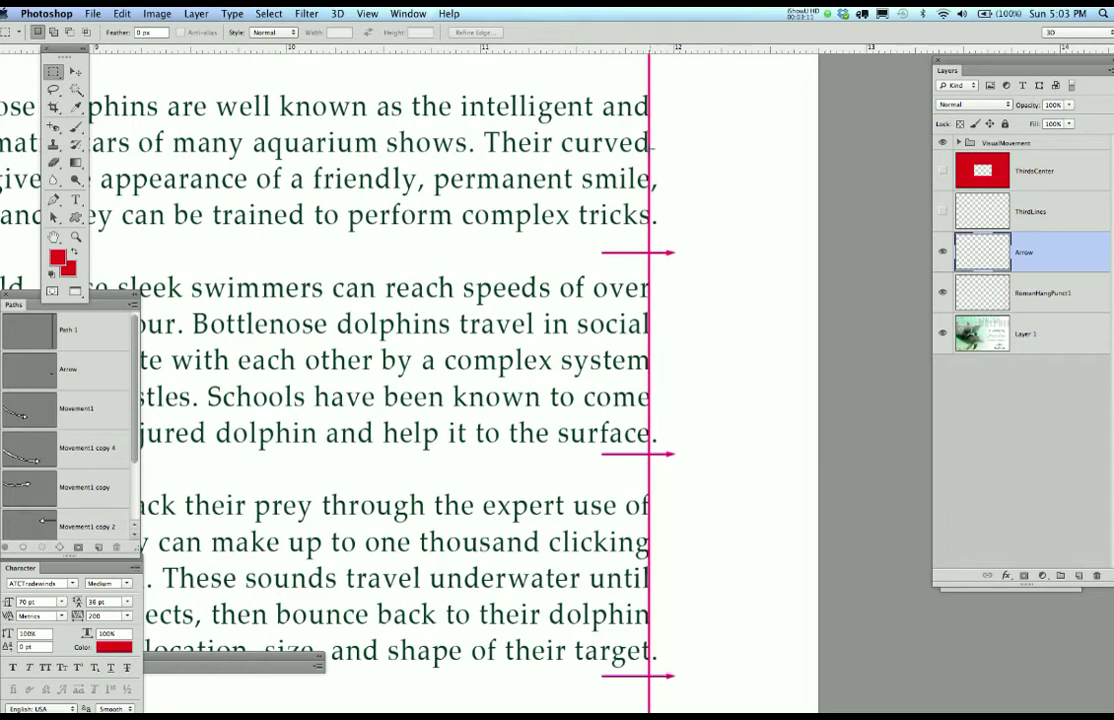
Step: Toggle the hanging-punctuation guide and arrow markers, leaving both visible, and float the Paragraph panel over the canvas
left_click(942, 292)
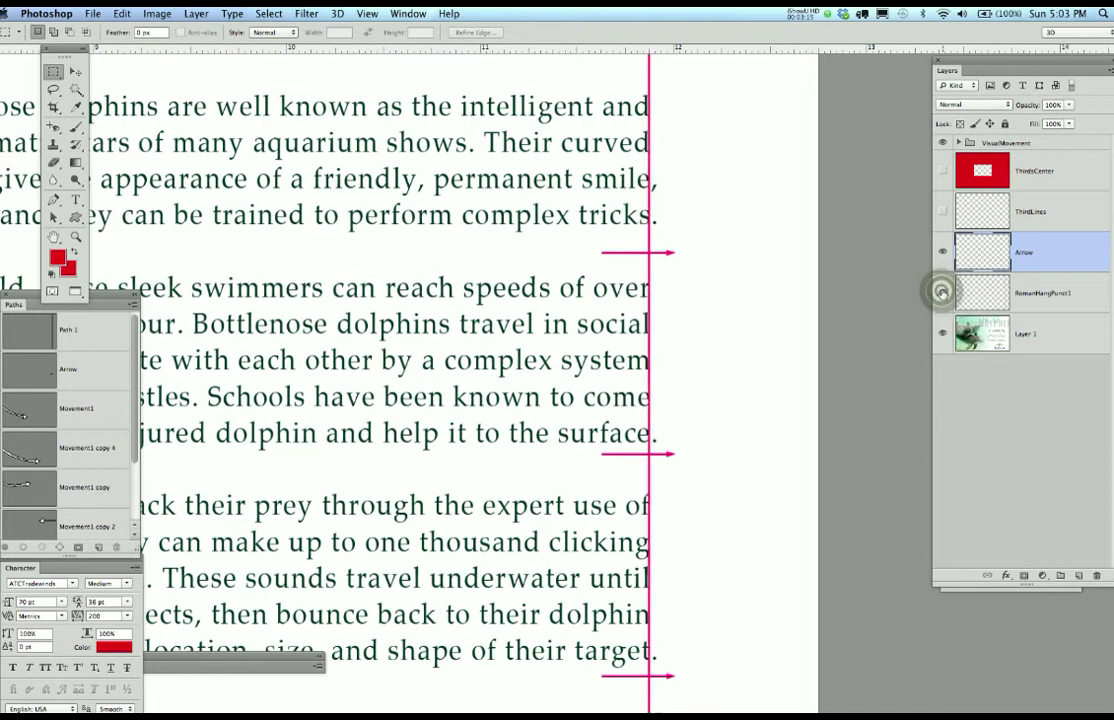
left_click(942, 292)
left_click(942, 292)
left_click(942, 254)
left_click(942, 254)
left_click(942, 254)
left_click(942, 254)
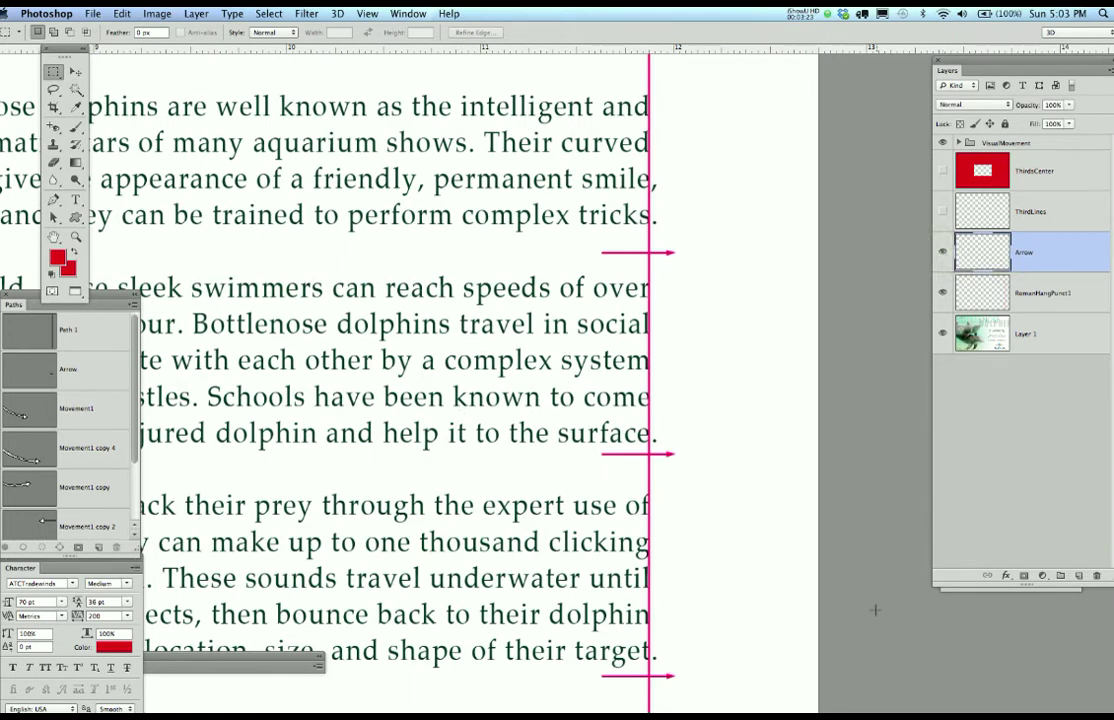
left_click(967, 592)
left_click_drag(965, 482, 742, 292)
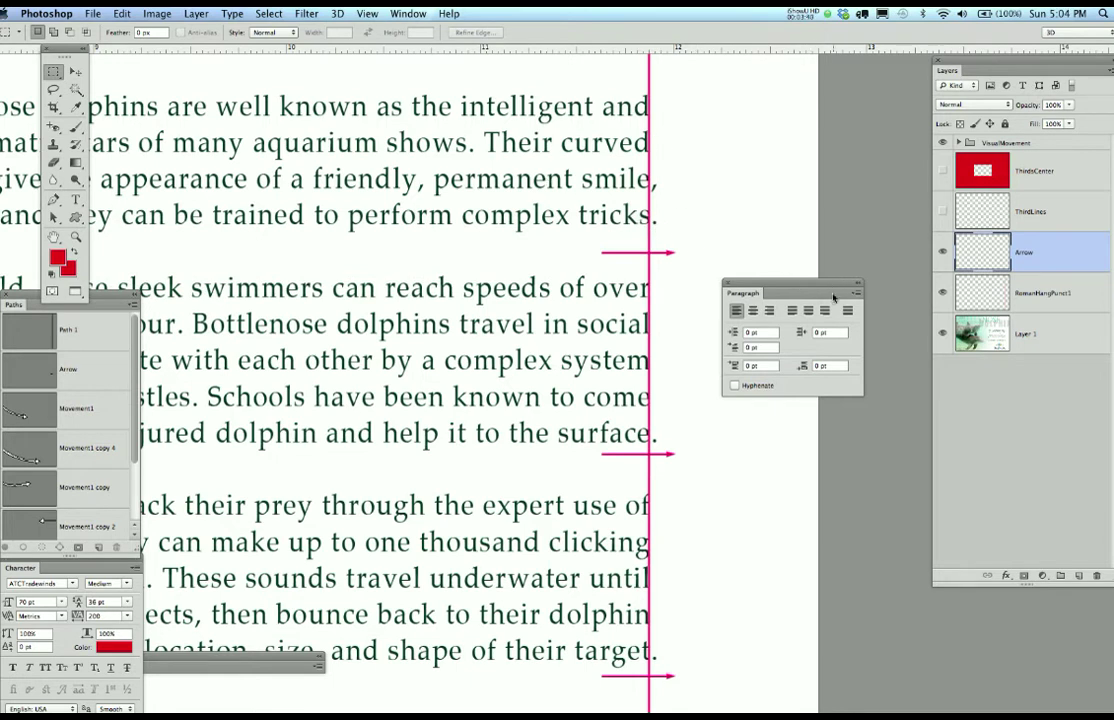
Step: Apply Roman Hanging Punctuation from the Paragraph panel menu and move the panel to the lower right
left_click(851, 294)
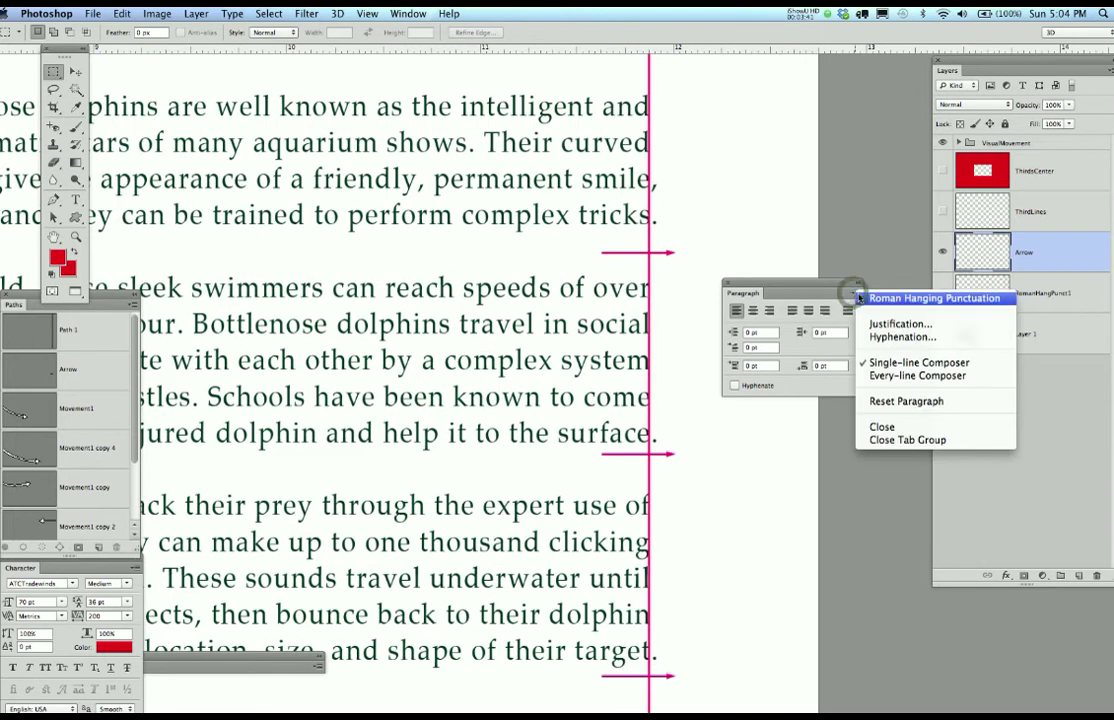
left_click(925, 305)
left_click_drag(757, 289, 813, 526)
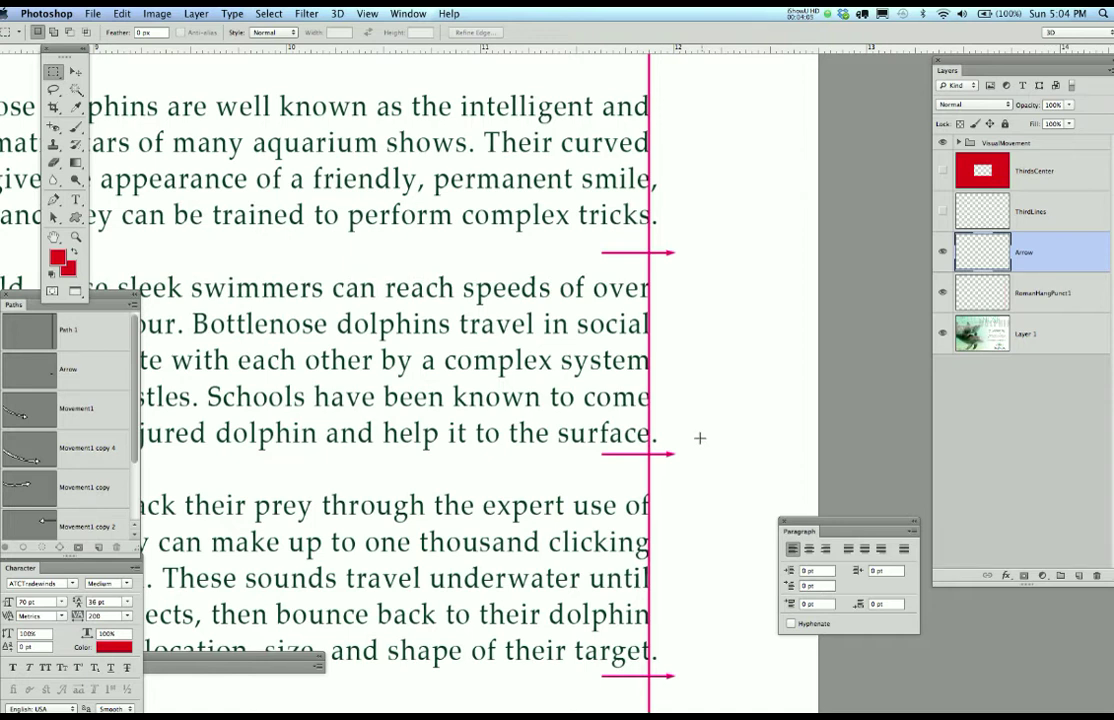
Step: Zoom out and dock the Paragraph panel beside the Layers panel
scroll(576, 380, "down", 1)
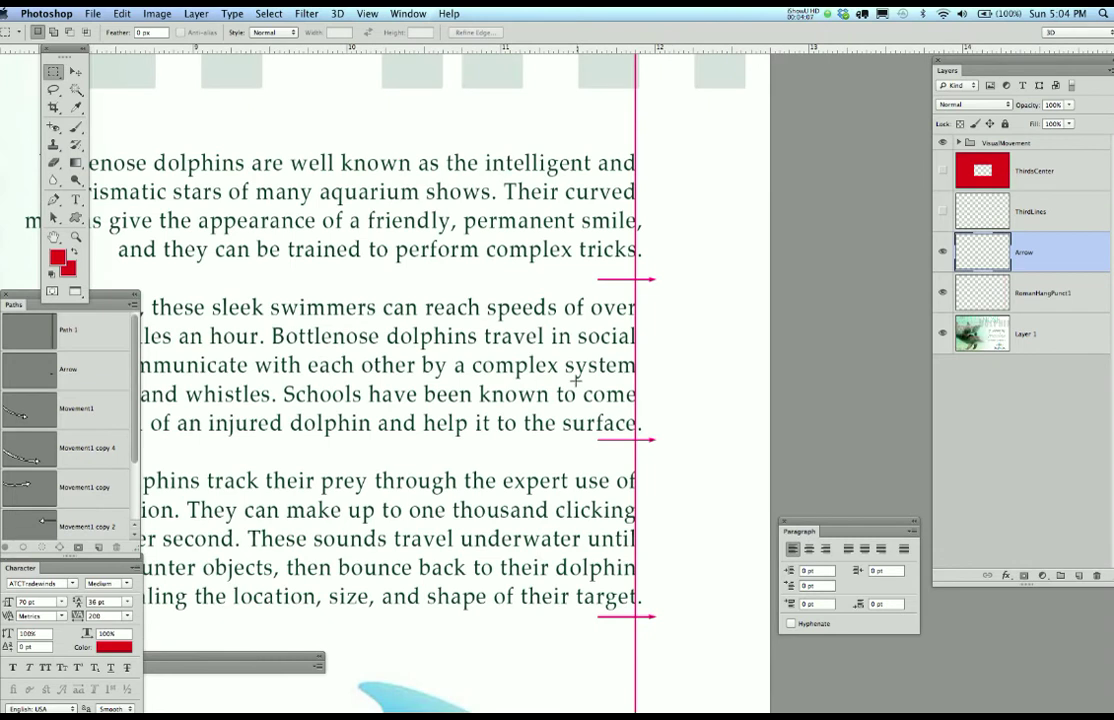
scroll(576, 380, "down", 1)
scroll(576, 380, "down", 2)
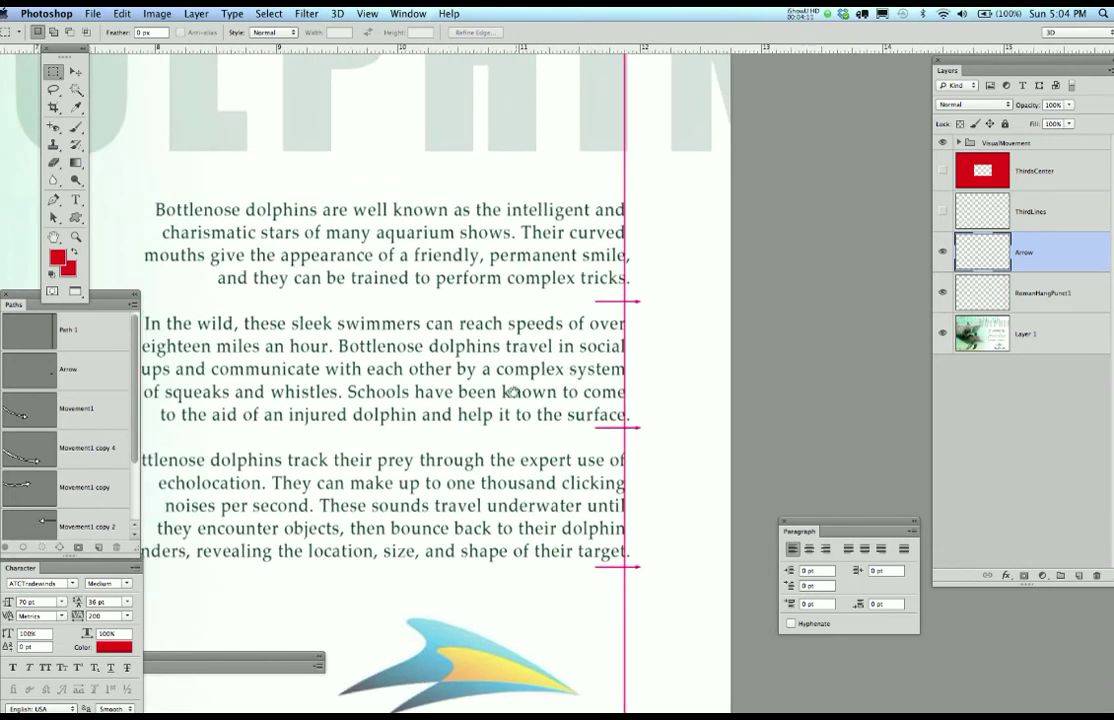
scroll(512, 380, "left", 5)
scroll(512, 380, "down", 2)
left_click_drag(829, 541, 985, 598)
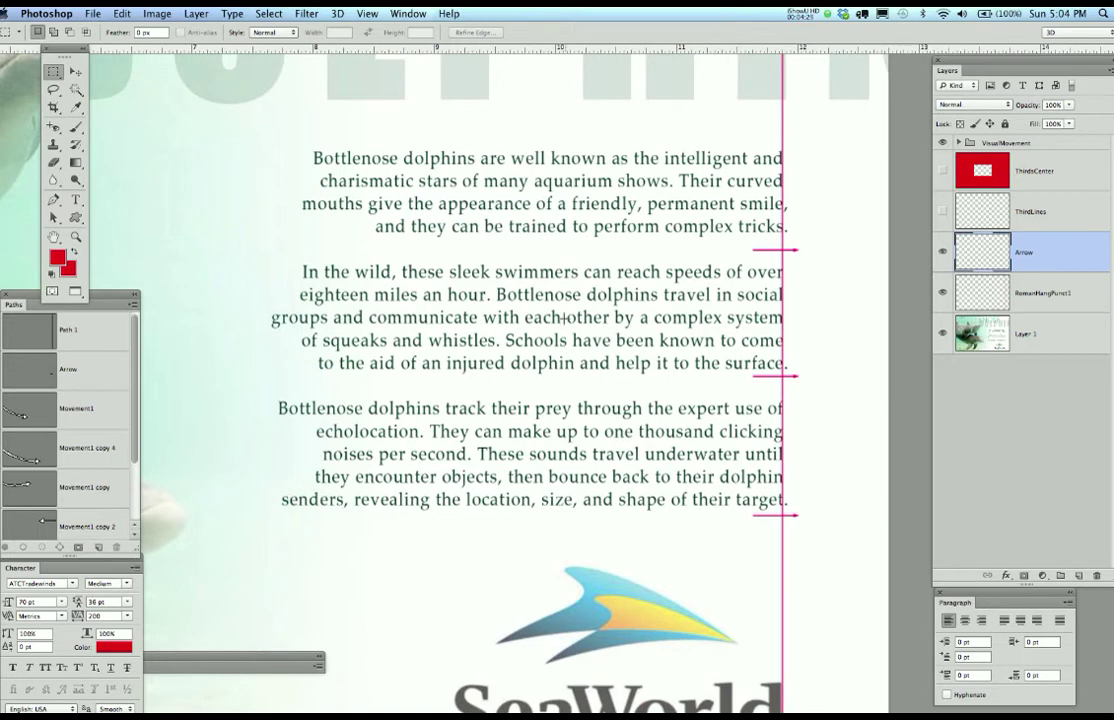
Step: Zoom out to the full poster and hide the Arrow and RomanHangPunct1 layers
scroll(563, 318, "down", 3)
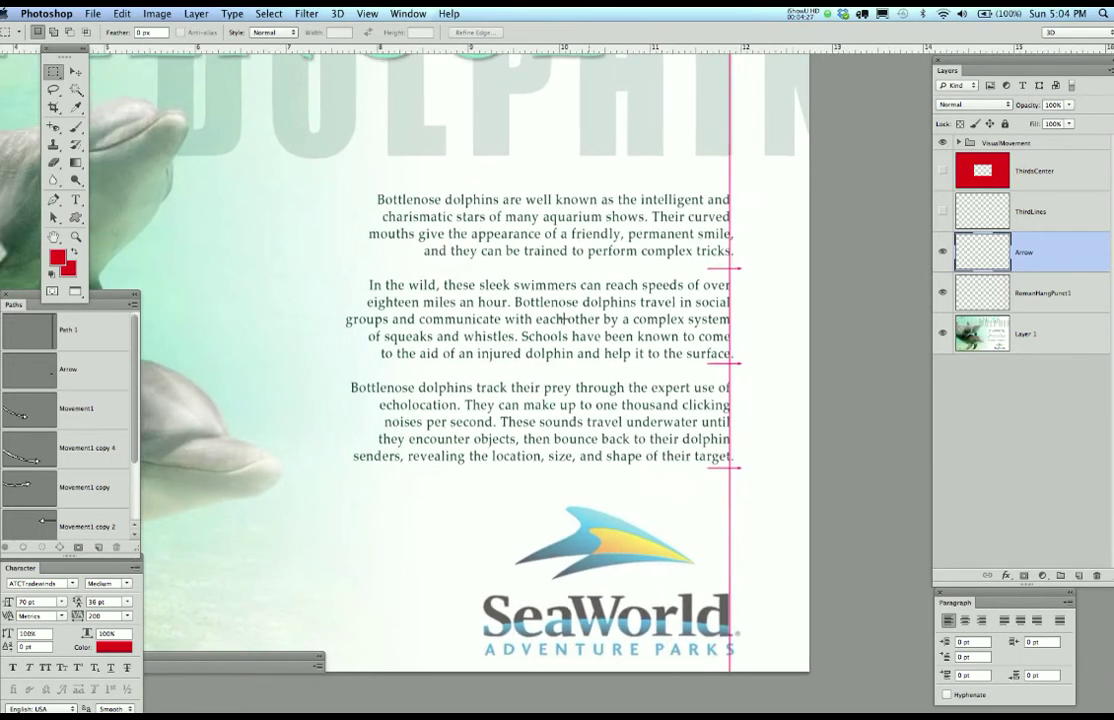
scroll(563, 318, "down", 2)
scroll(682, 380, "down", 2)
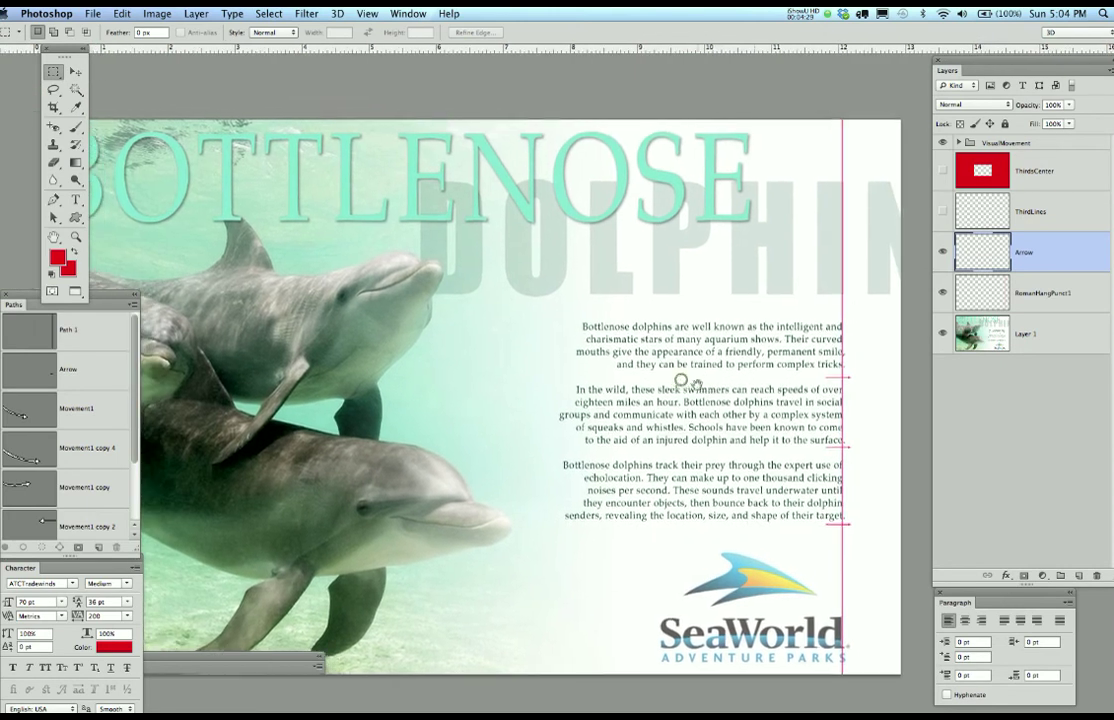
scroll(682, 380, "down", 1)
scroll(601, 353, "down", 1)
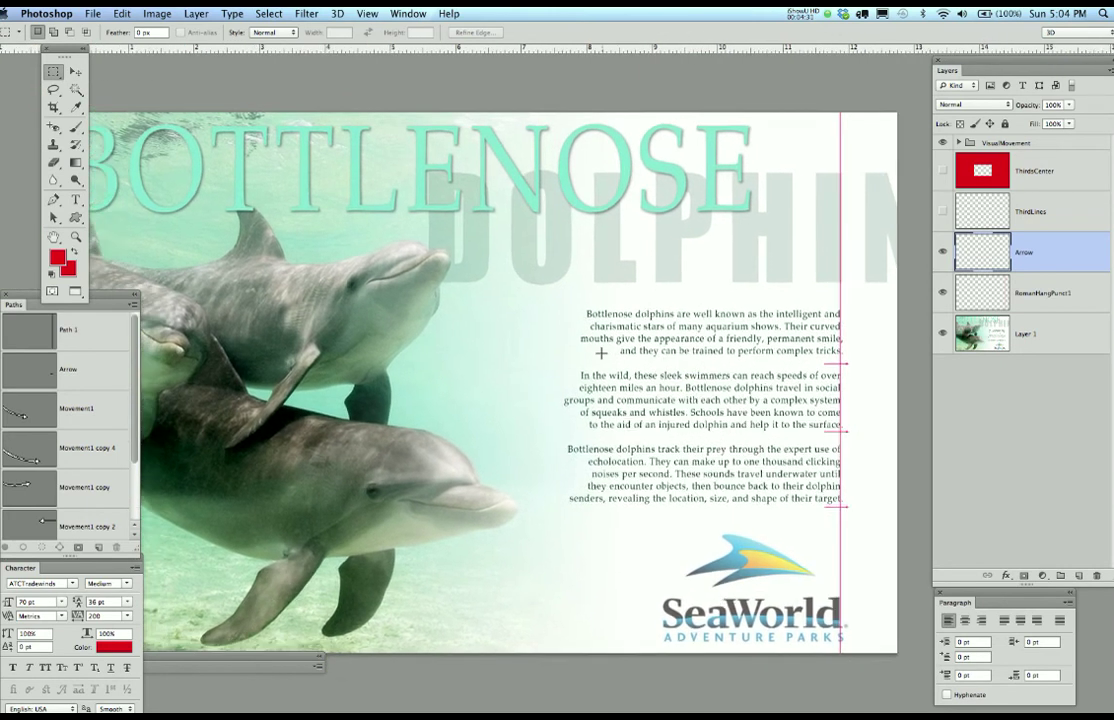
scroll(601, 353, "down", 1)
scroll(670, 308, "down", 2)
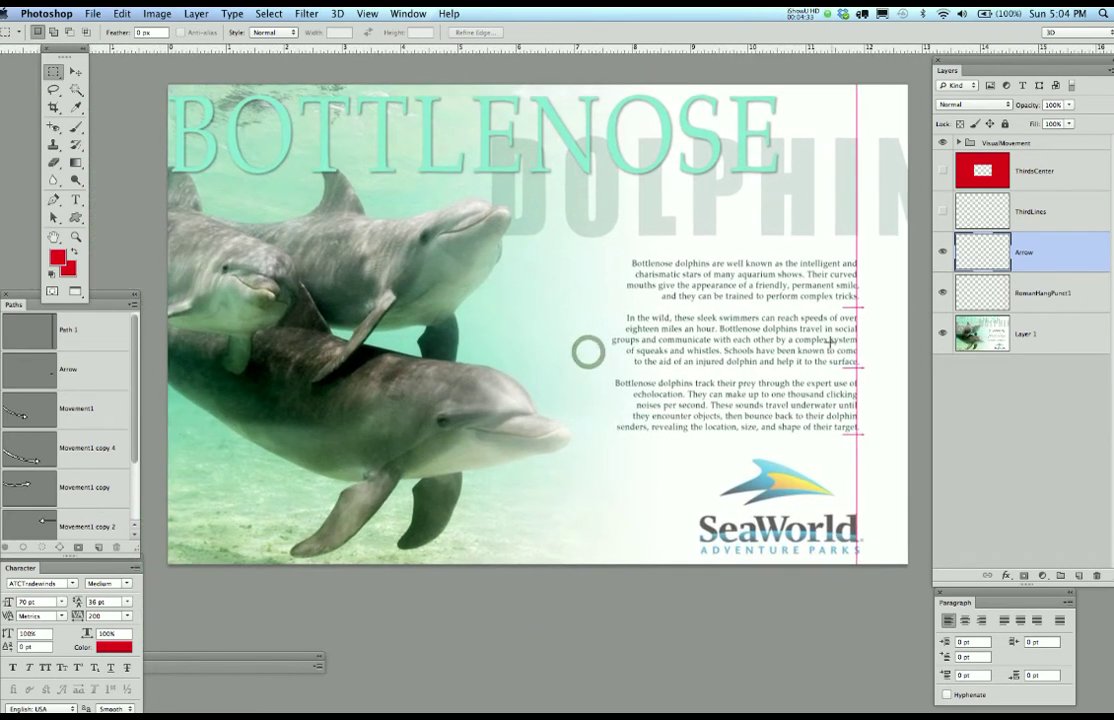
left_click(942, 251)
left_click(942, 292)
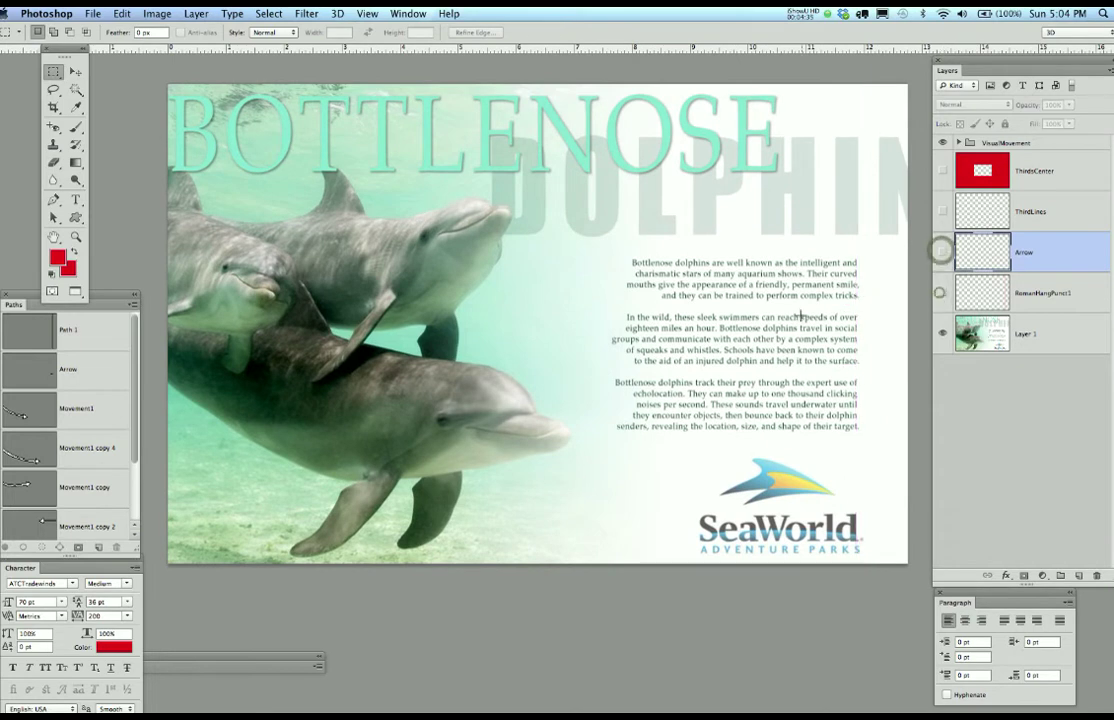
key("super+semicolon")
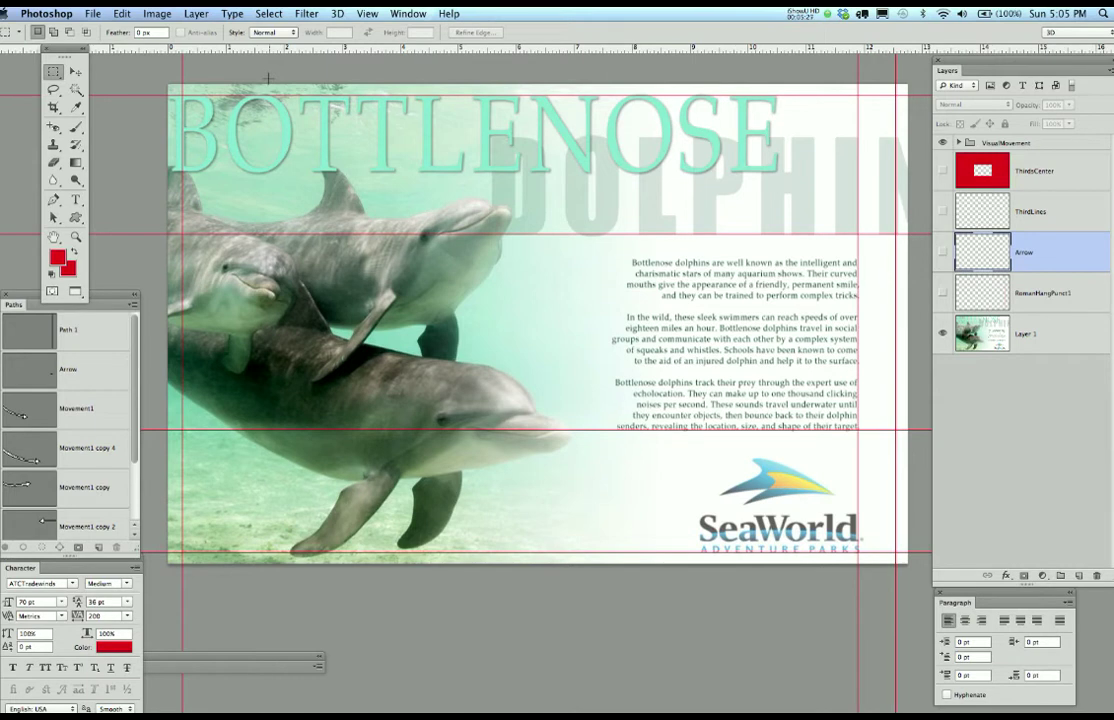
key("super+semicolon")
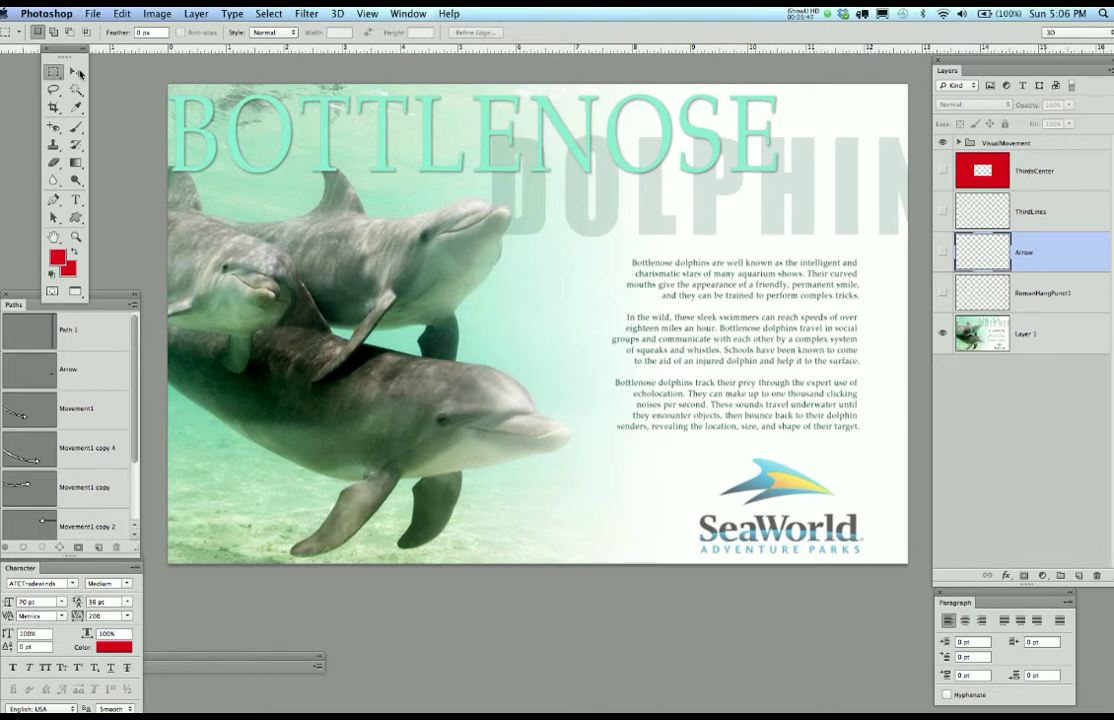
scroll(140, 105, "left", 2)
scroll(224, 117, "up", 10)
scroll(235, 127, "up", 5)
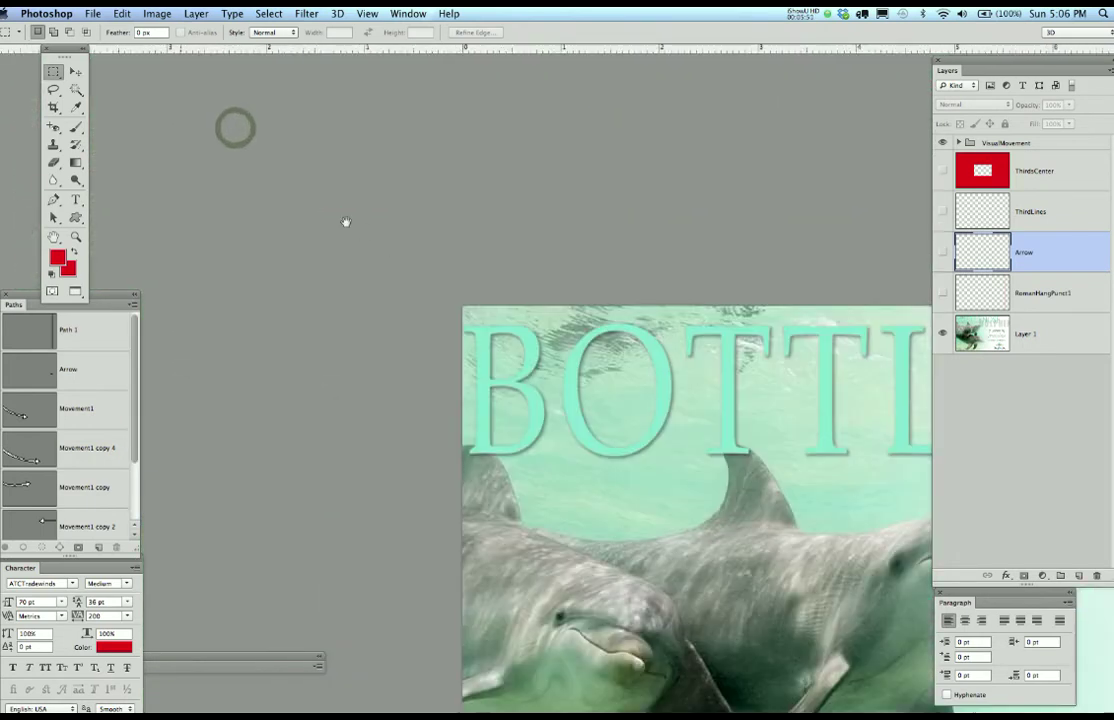
scroll(336, 213, "up", 4)
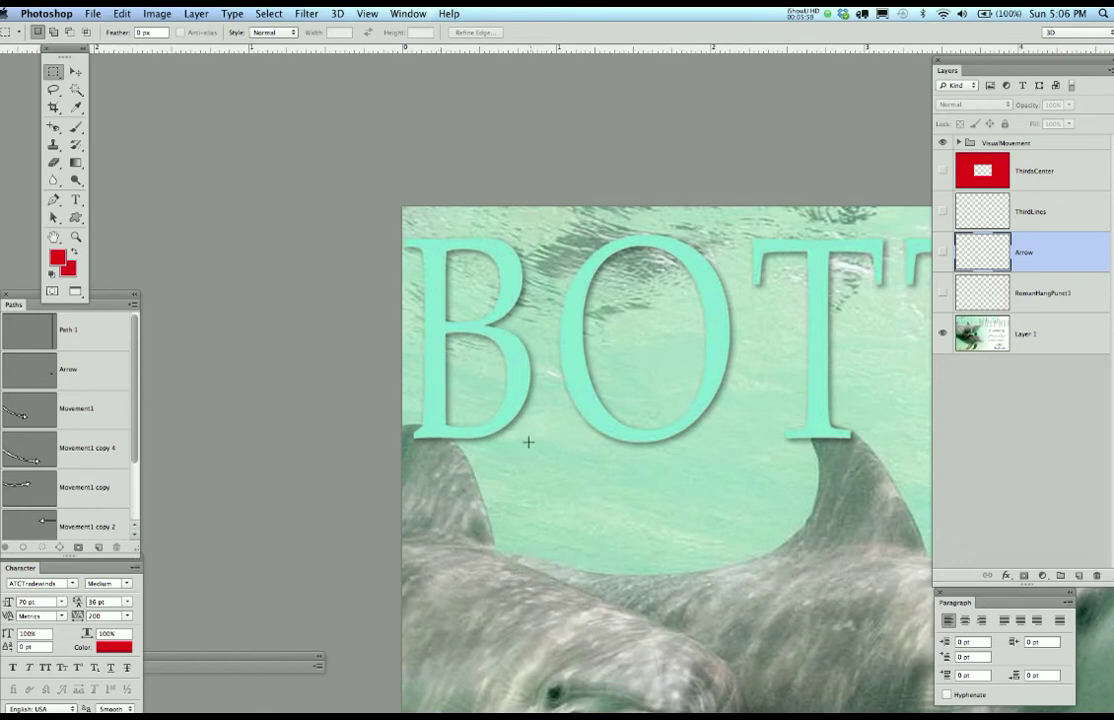
scroll(560, 448, "down", 4)
scroll(599, 450, "up", 3)
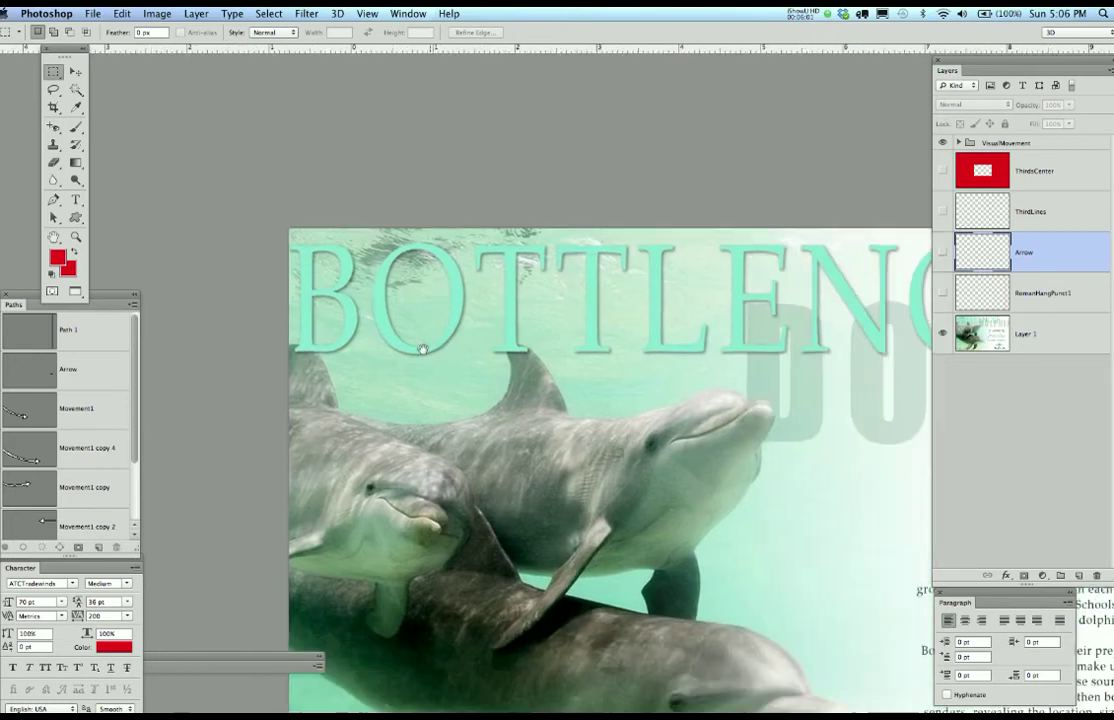
scroll(511, 338, "up", 2)
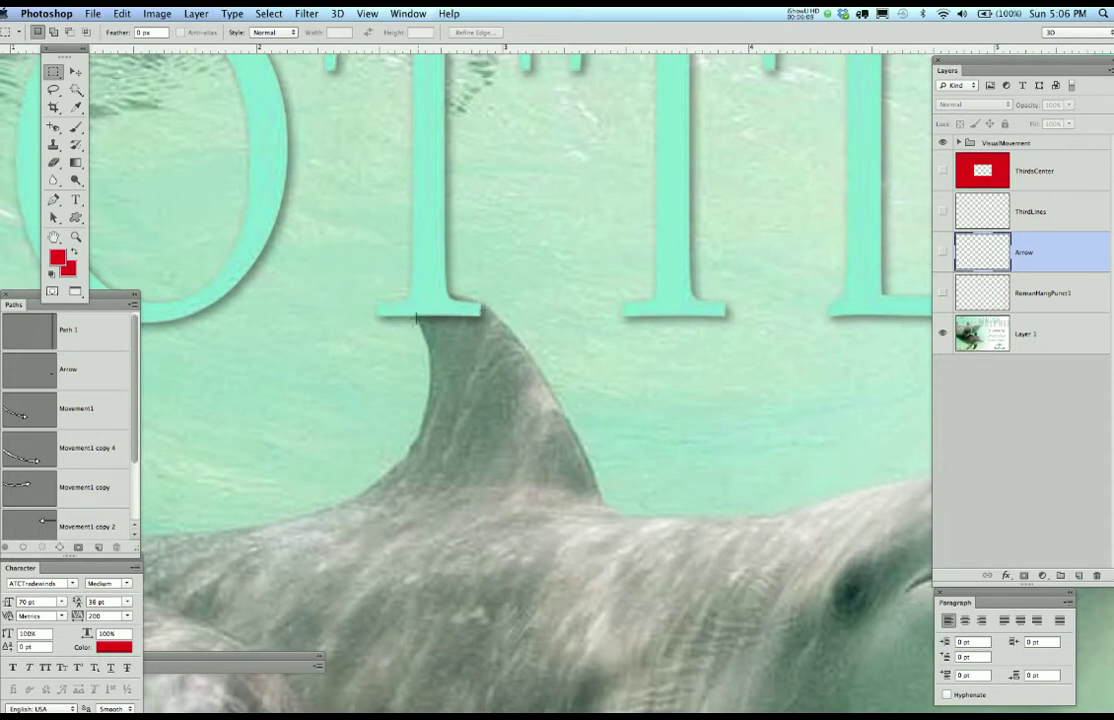
key("super+minus")
key("super+minus")
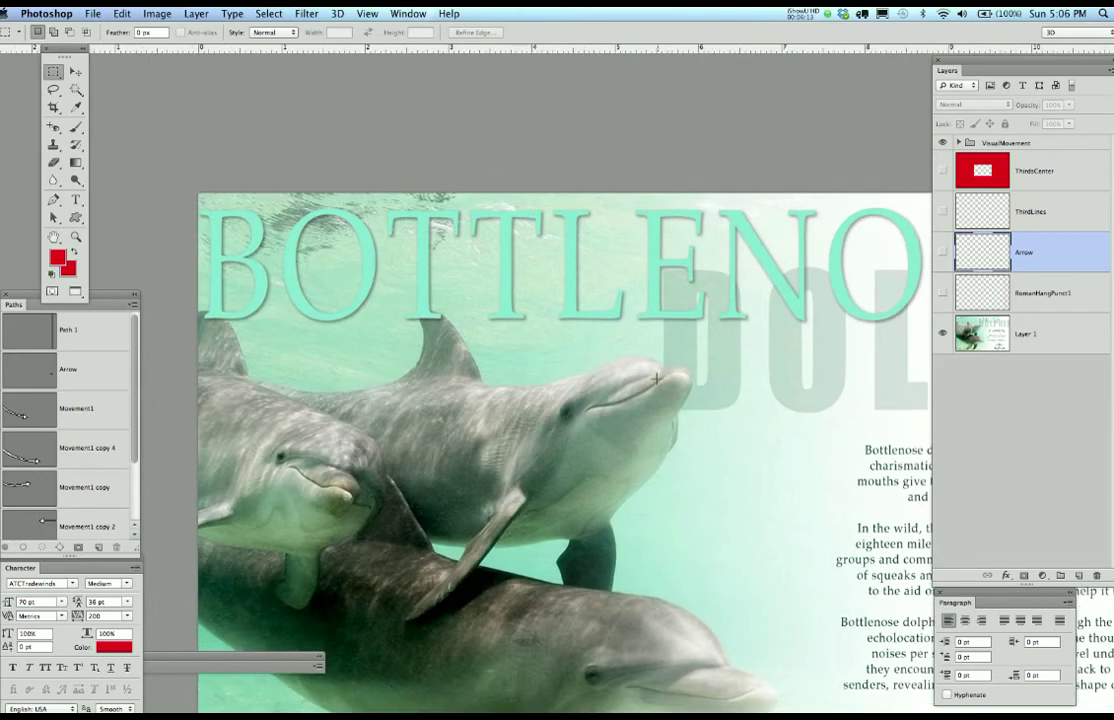
scroll(703, 391, "up", 1)
scroll(668, 366, "up", 1)
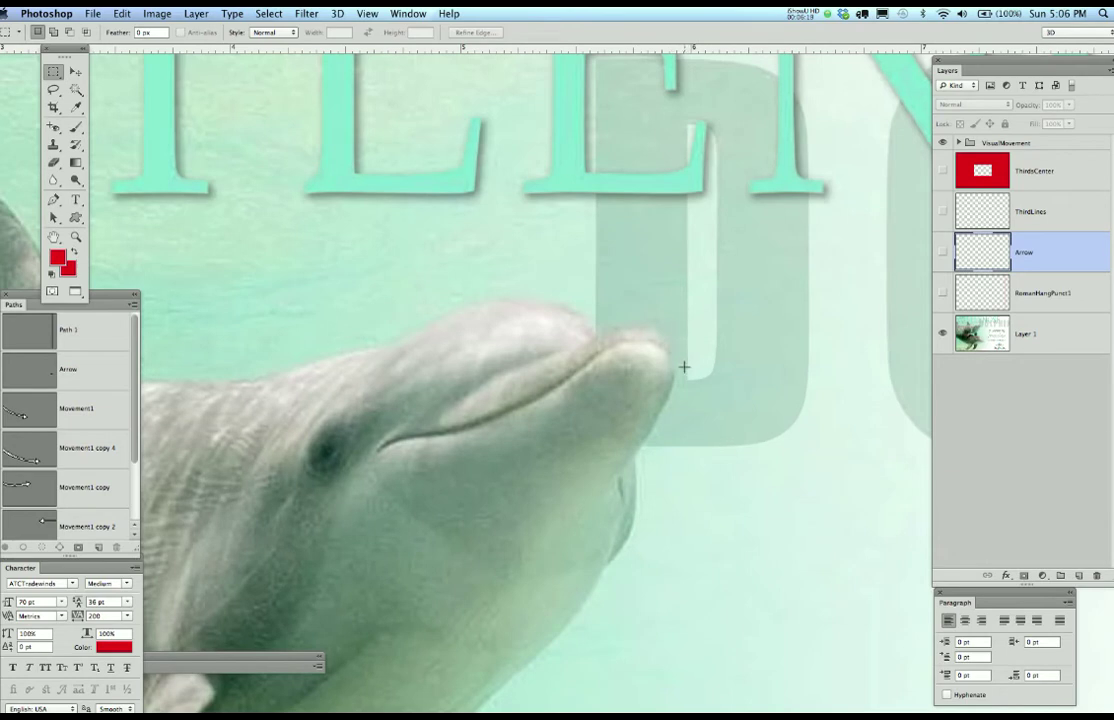
scroll(686, 364, "down", 2)
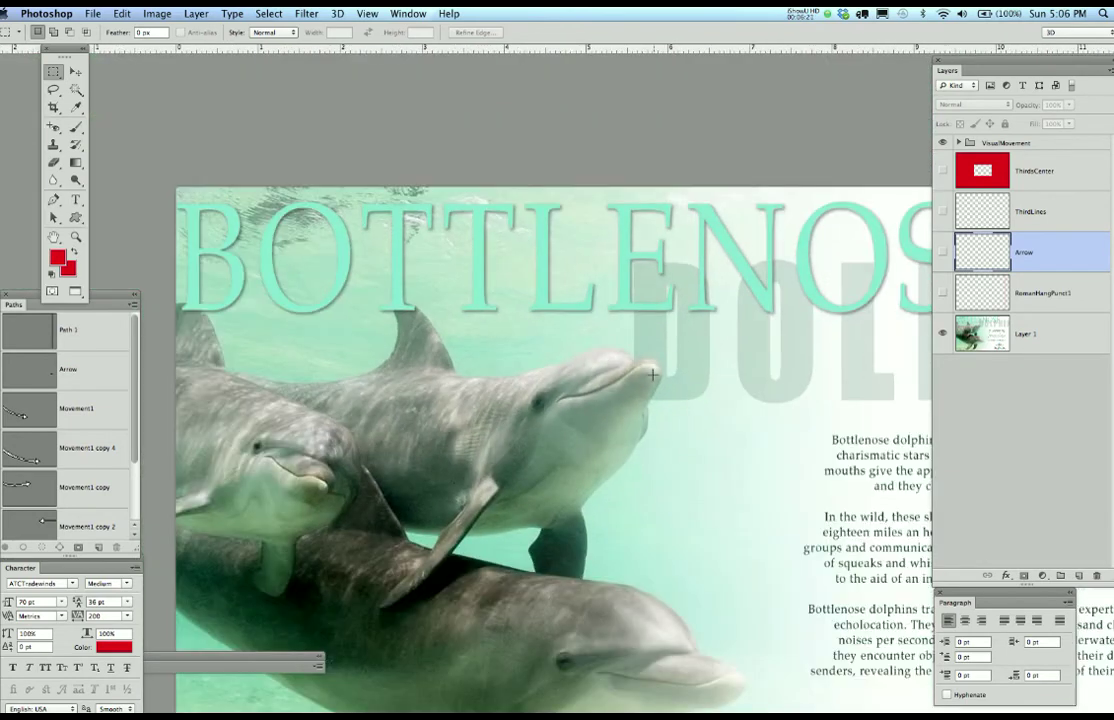
scroll(654, 290, "up", 2)
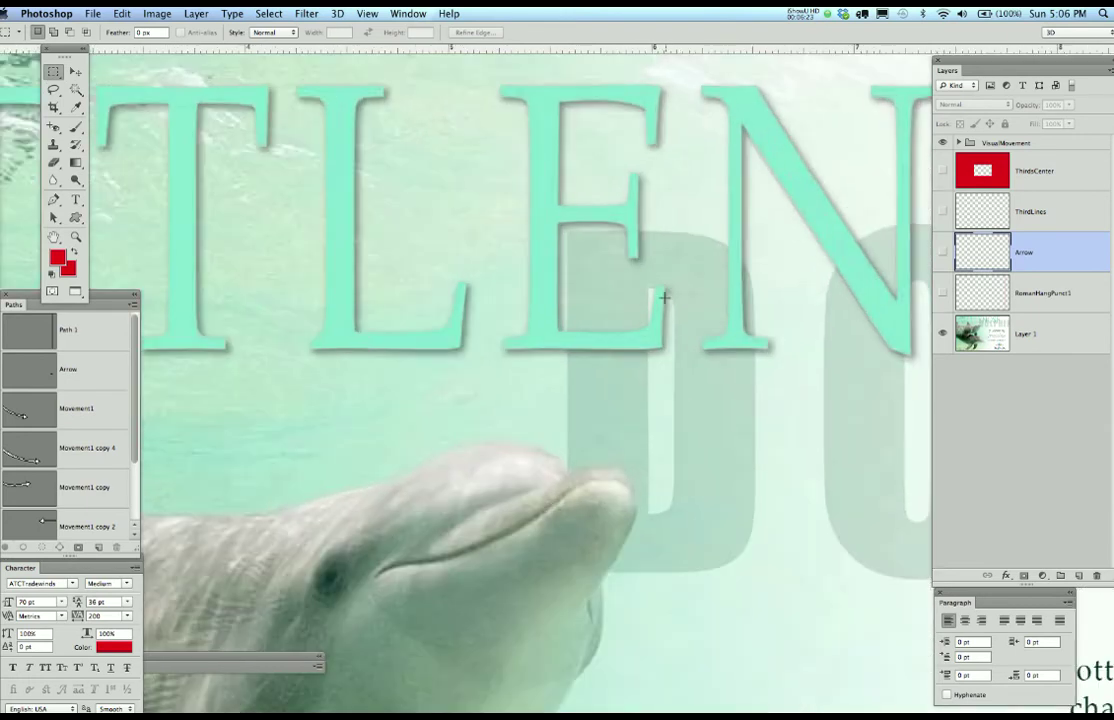
scroll(650, 325, "down", 3)
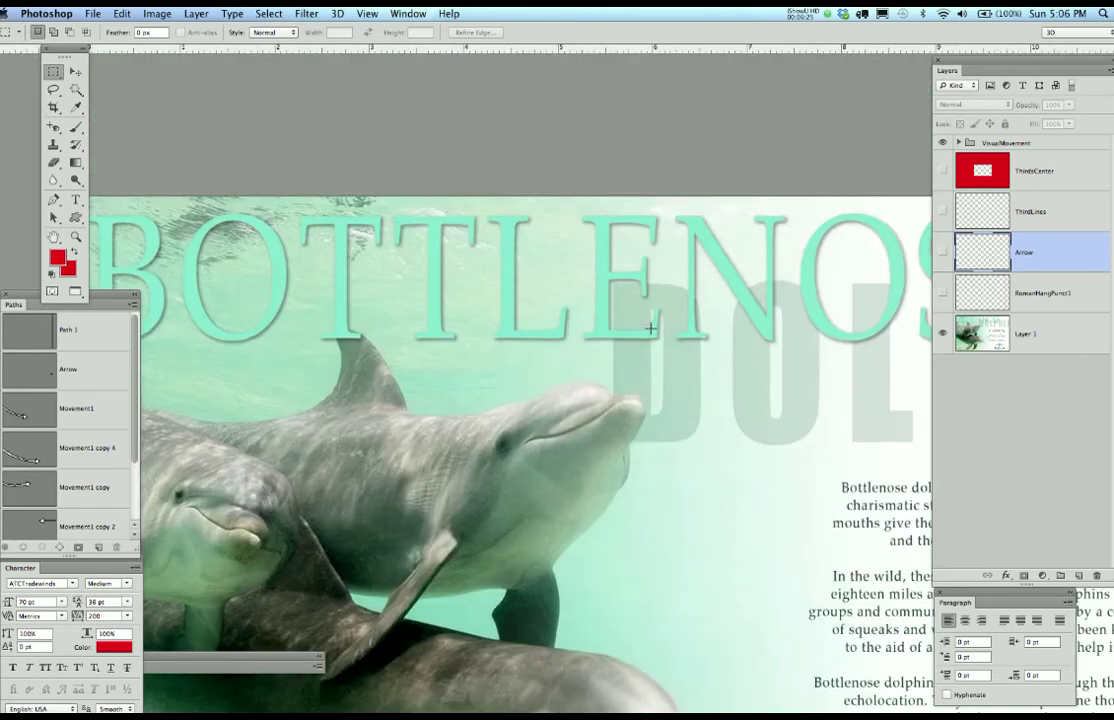
scroll(650, 327, "down", 5)
scroll(650, 327, "right", 5)
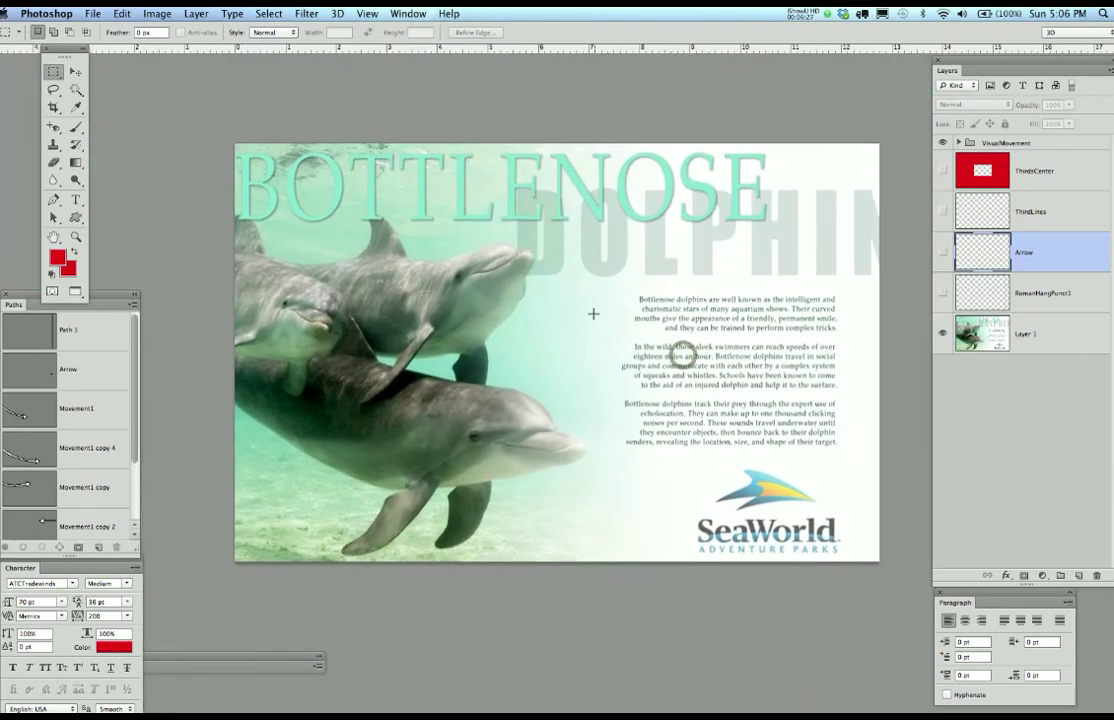
scroll(609, 325, "up", 2)
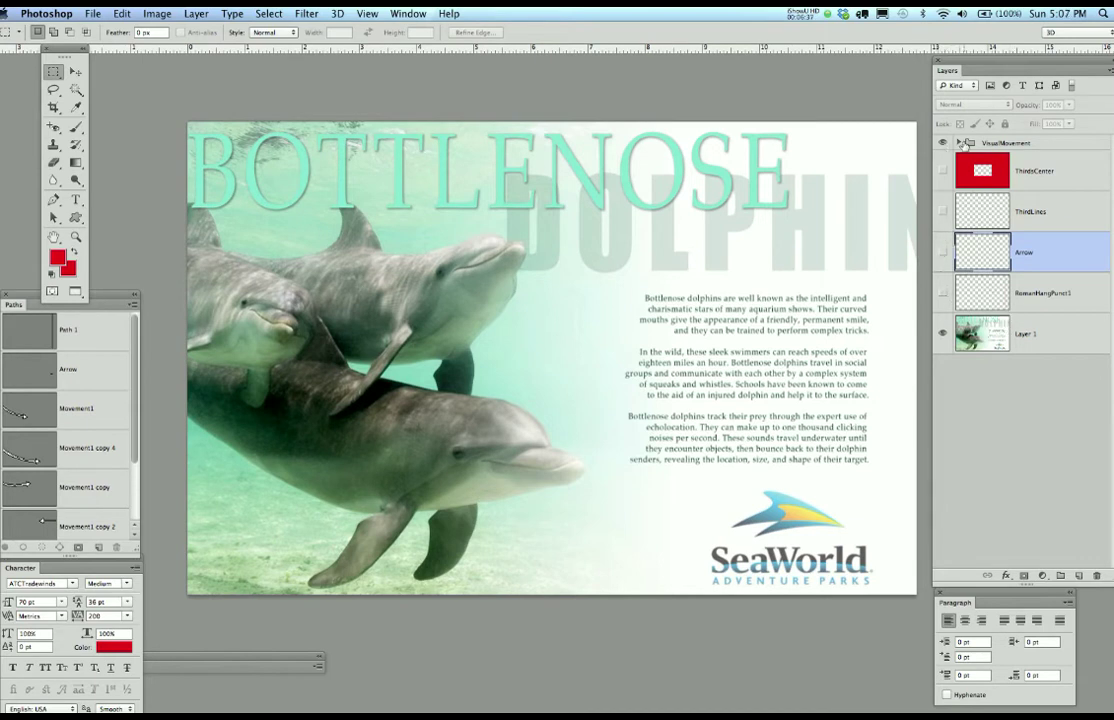
Step: Expand the VisualMovement group and try its arrows, leaving only the arrow toward the body text visible
left_click(957, 143)
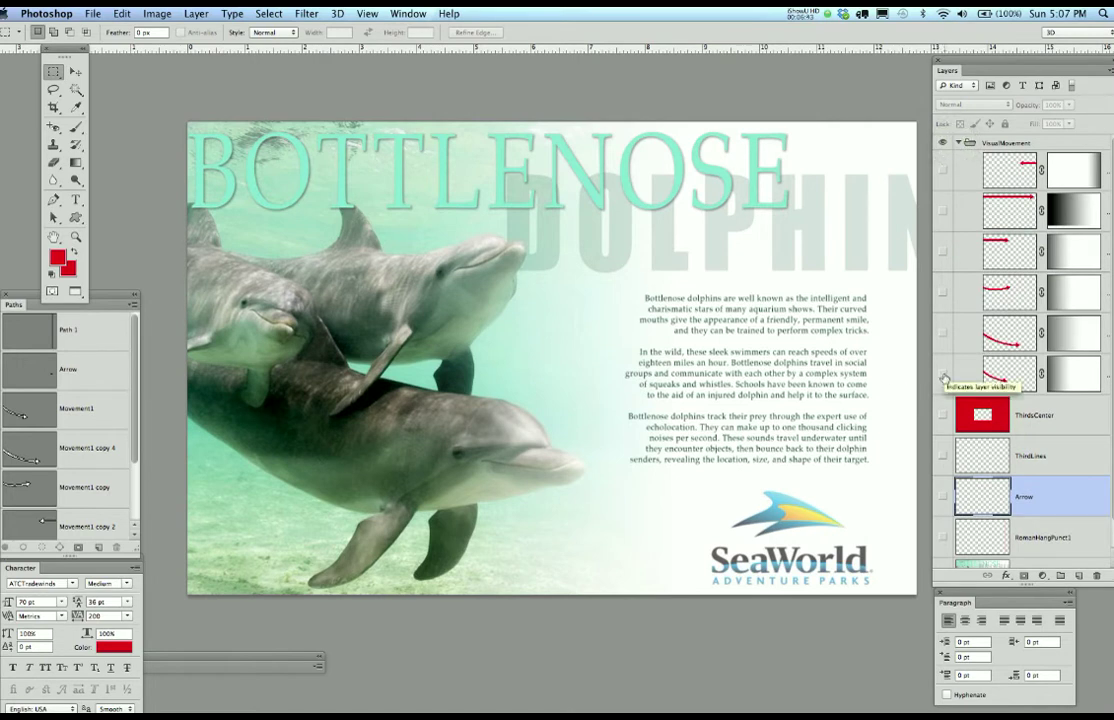
left_click(943, 375)
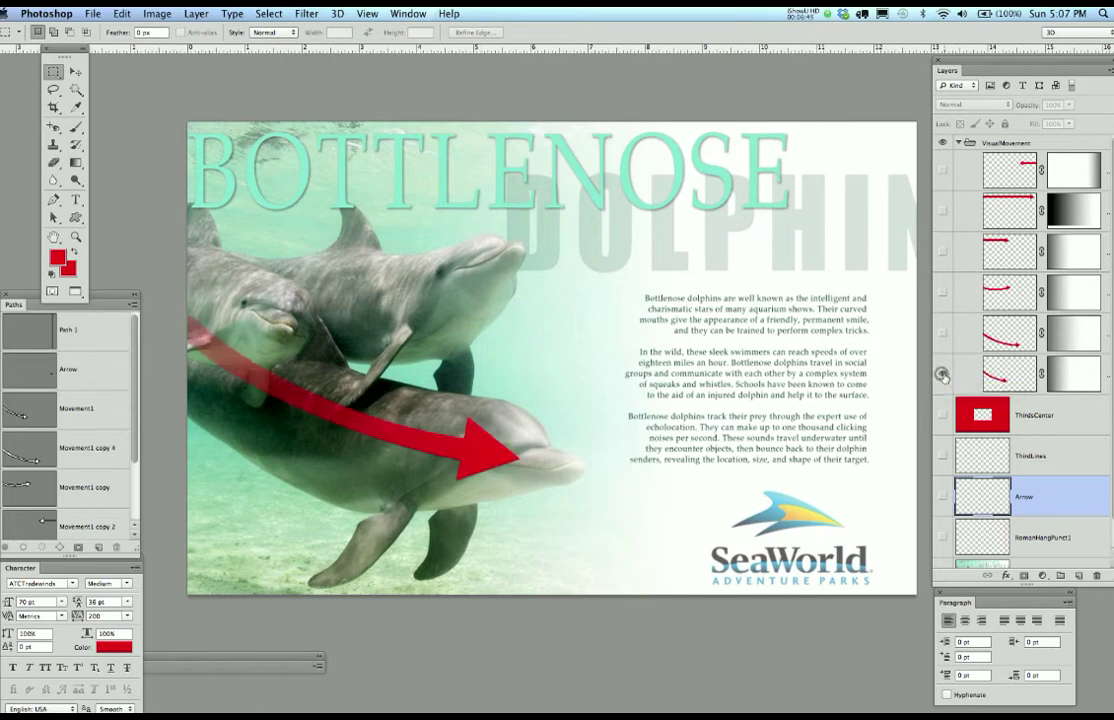
left_click(943, 375)
left_click(943, 375)
left_click(942, 375)
left_click(943, 338)
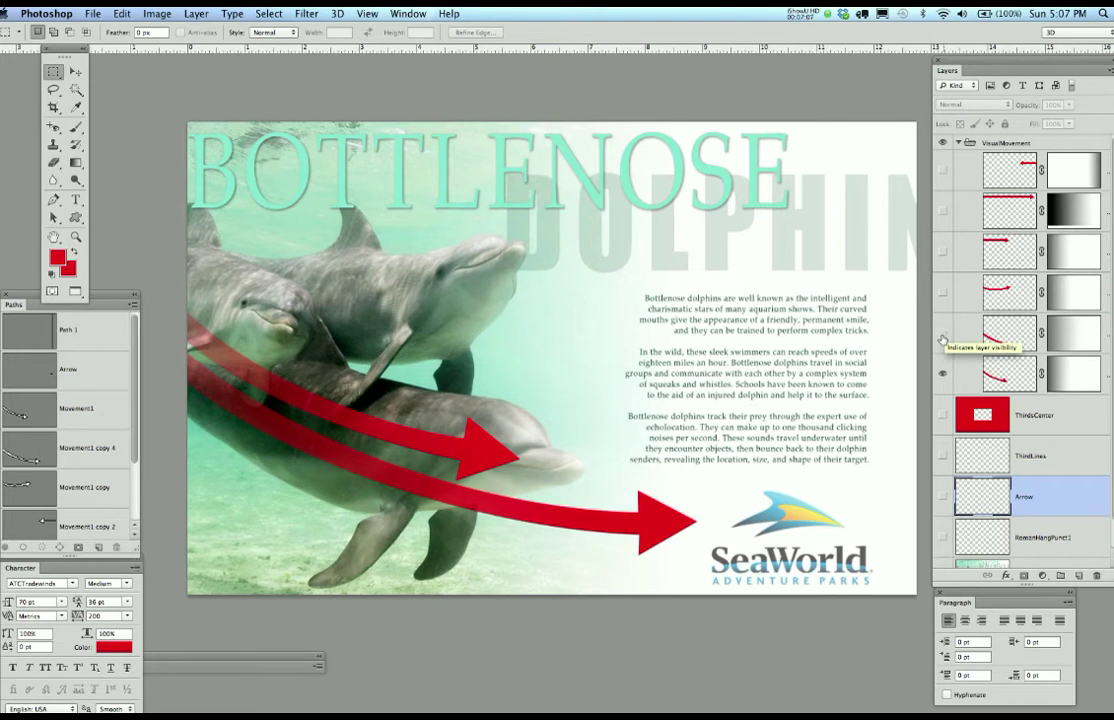
left_click(942, 338)
left_click(940, 374)
left_click(942, 296)
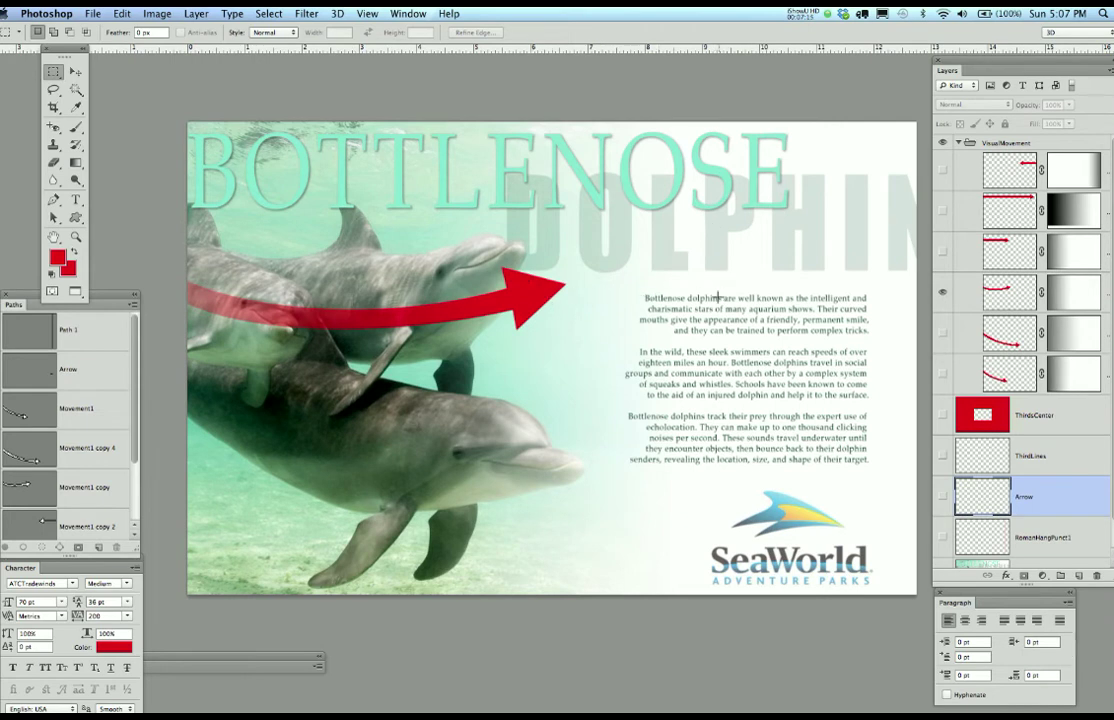
Step: Hide the body-text arrow, then preview and hide the straight title arrow and long top arrow
left_click(941, 292)
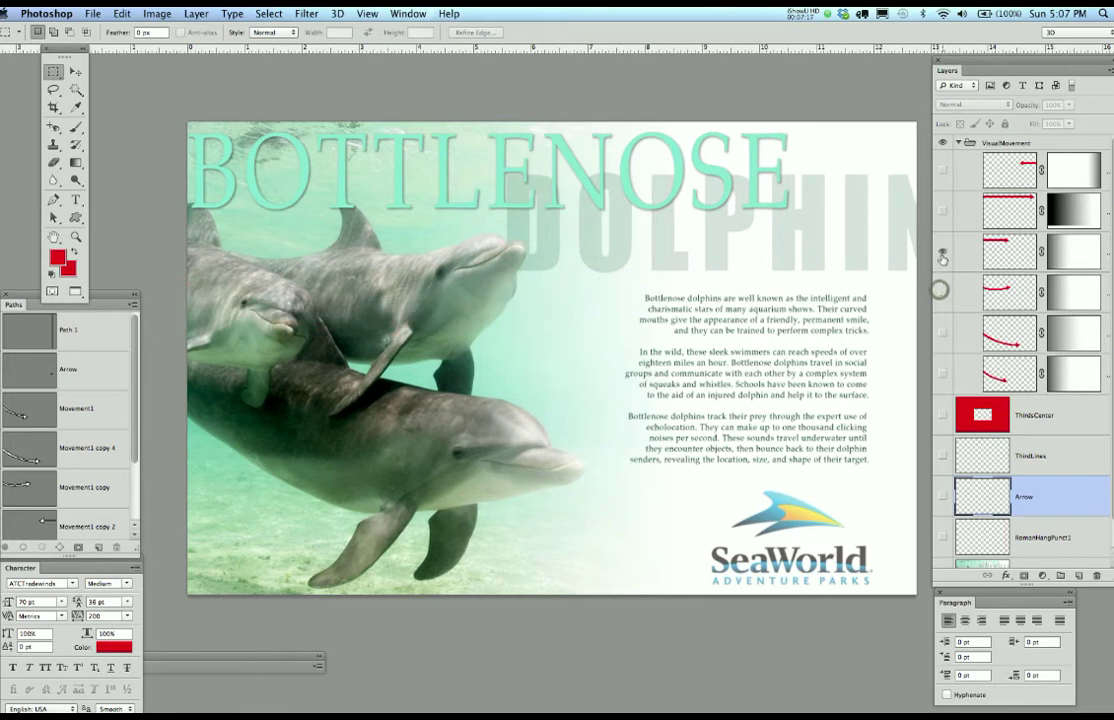
left_click(941, 255)
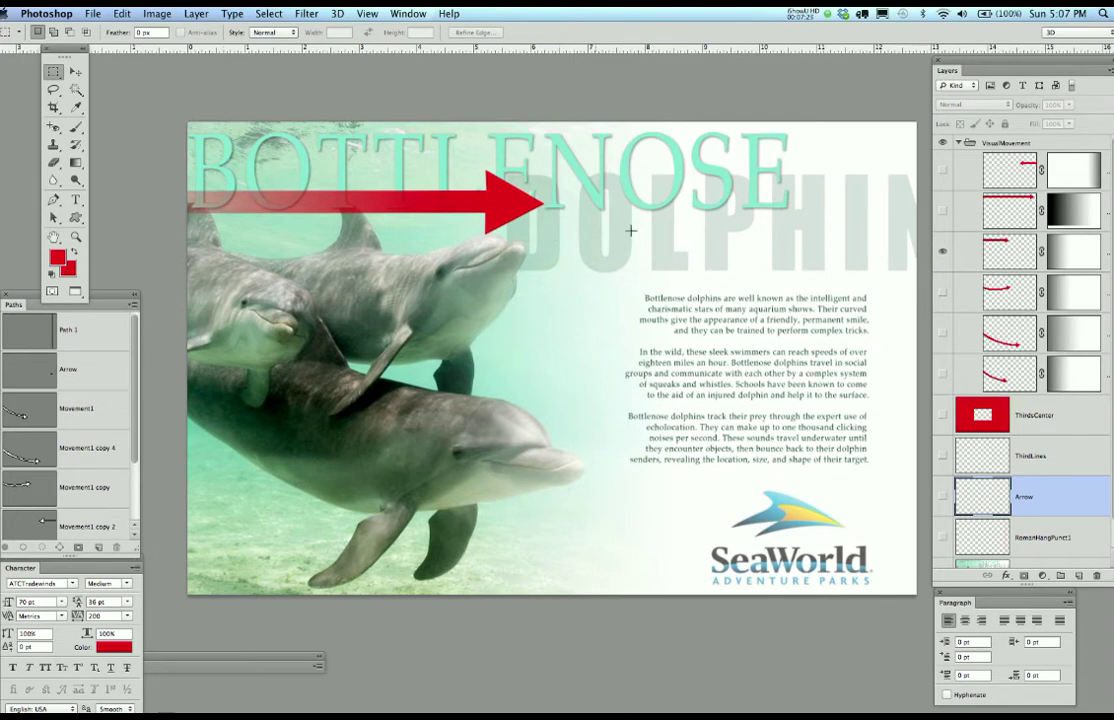
left_click(943, 214)
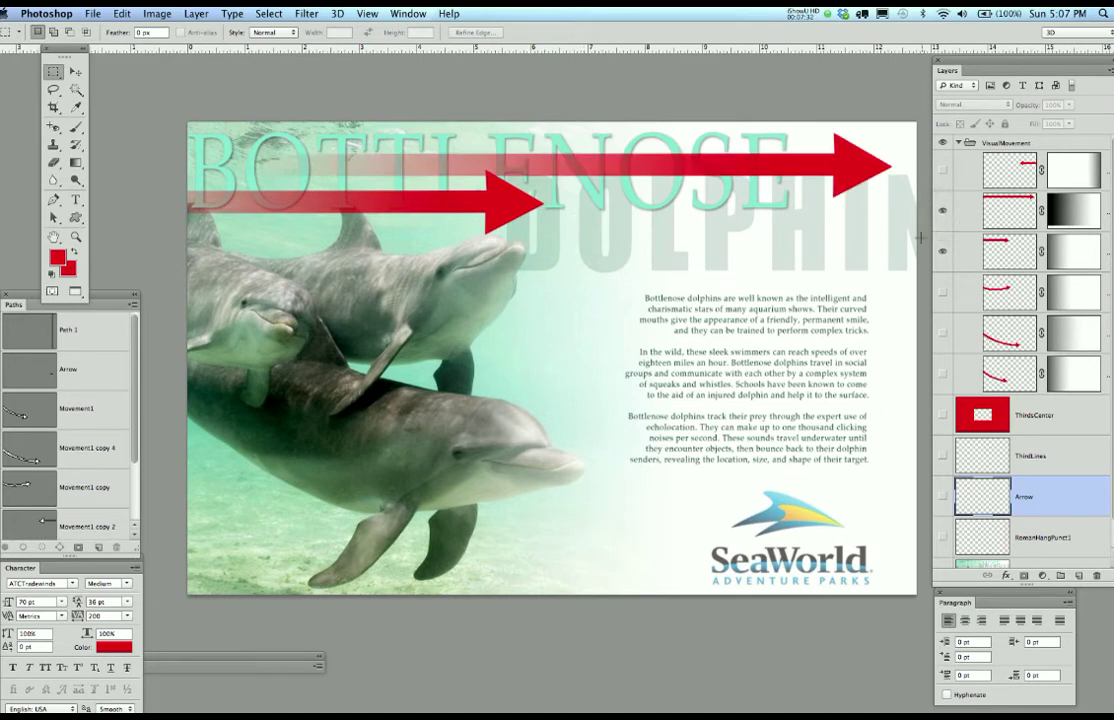
left_click(943, 252)
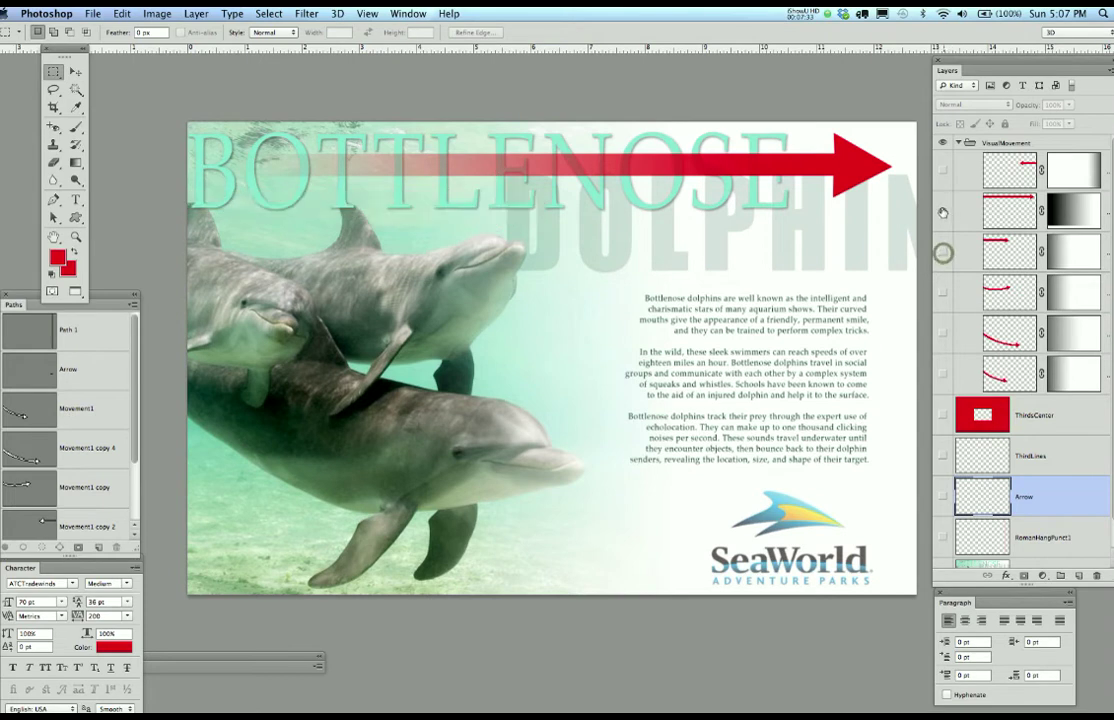
left_click(943, 212)
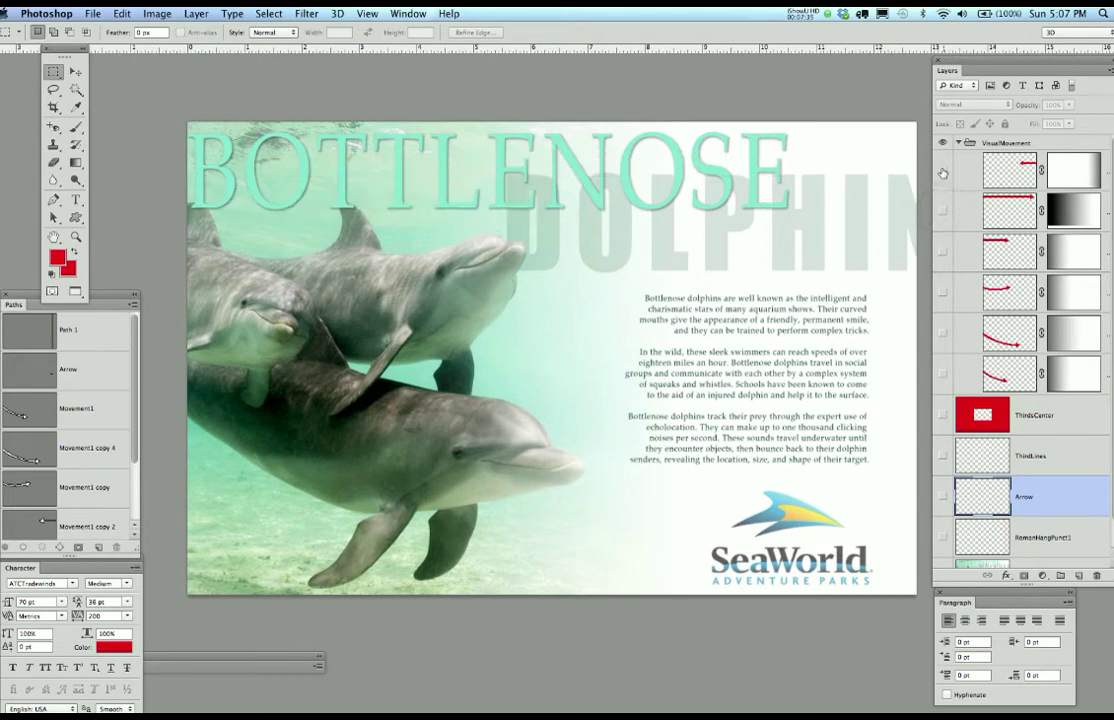
Step: Preview the left-pointing and long right-pointing arrows together, then hide both
left_click(943, 173)
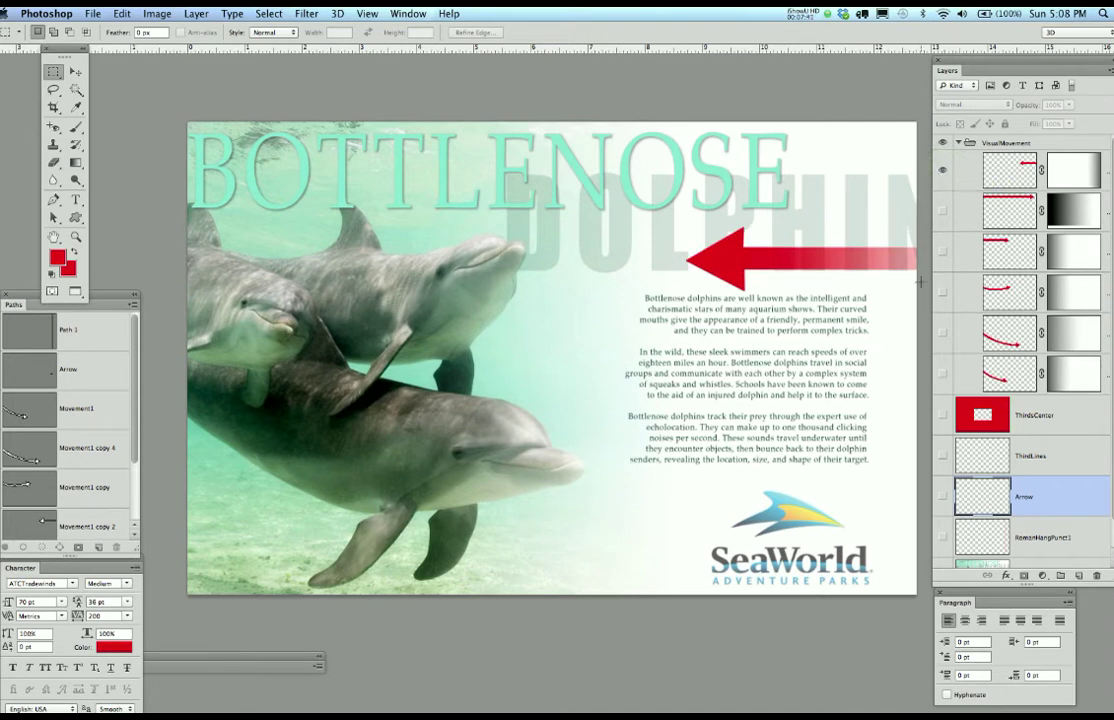
left_click(943, 211)
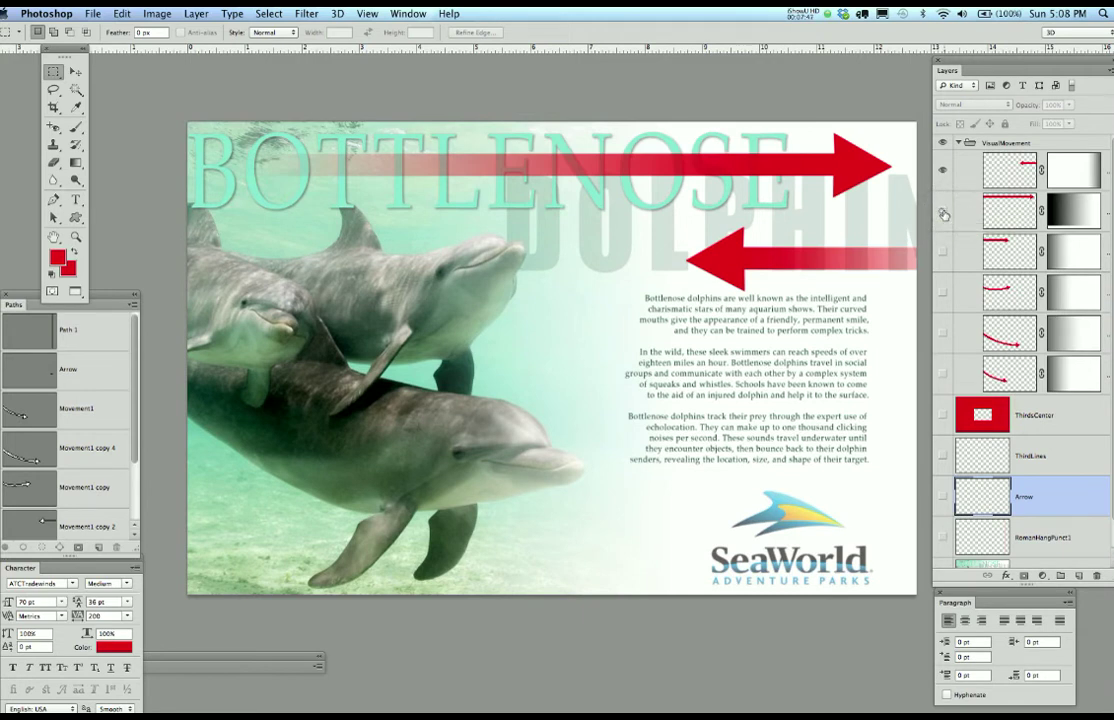
left_click(943, 211)
left_click(942, 171)
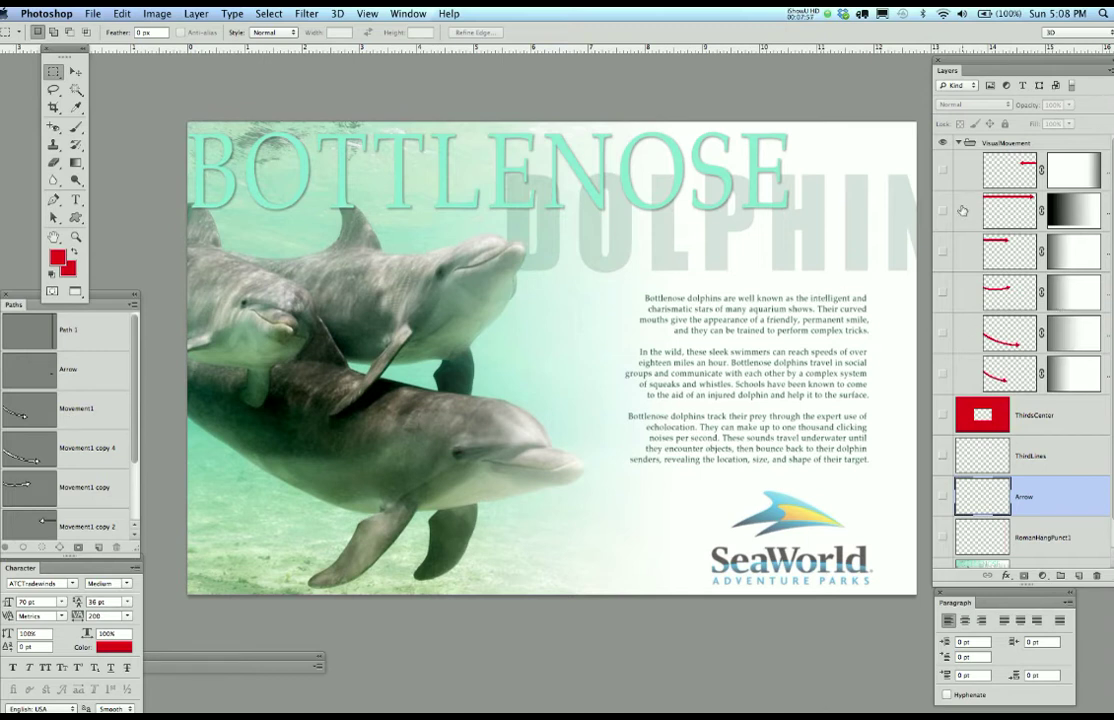
Step: Turn on all the arrow layers, show the guides with Cmd+;, then hide the whole VisualMovement group
left_click_drag(942, 171, 942, 372)
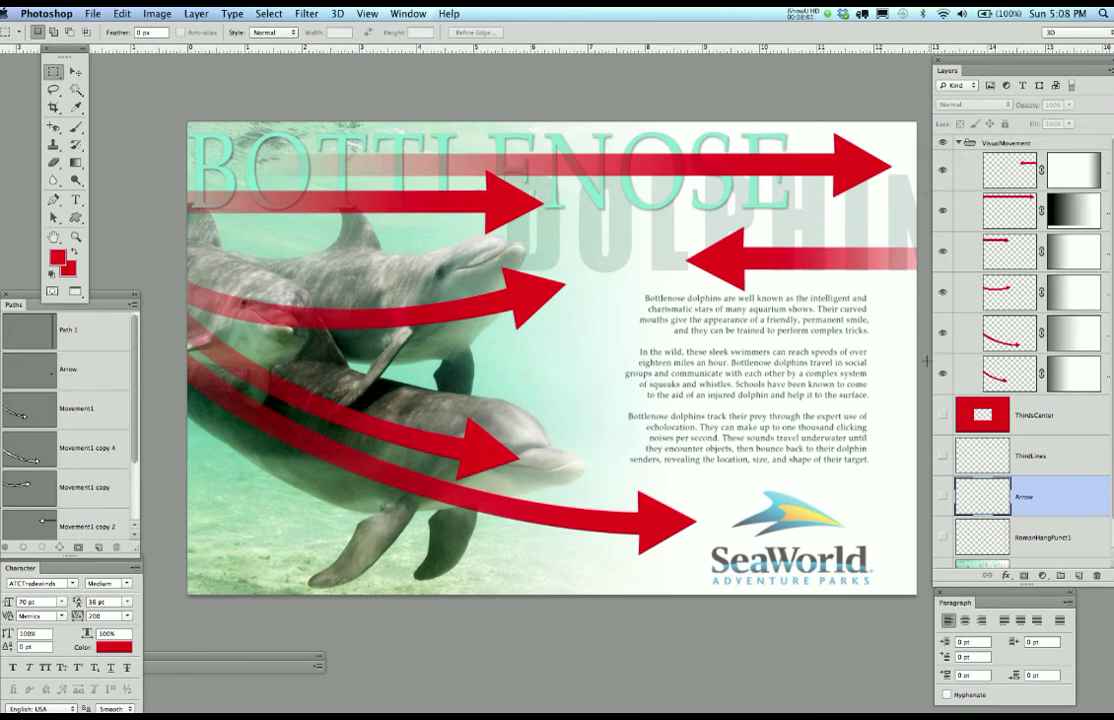
key("super+semicolon")
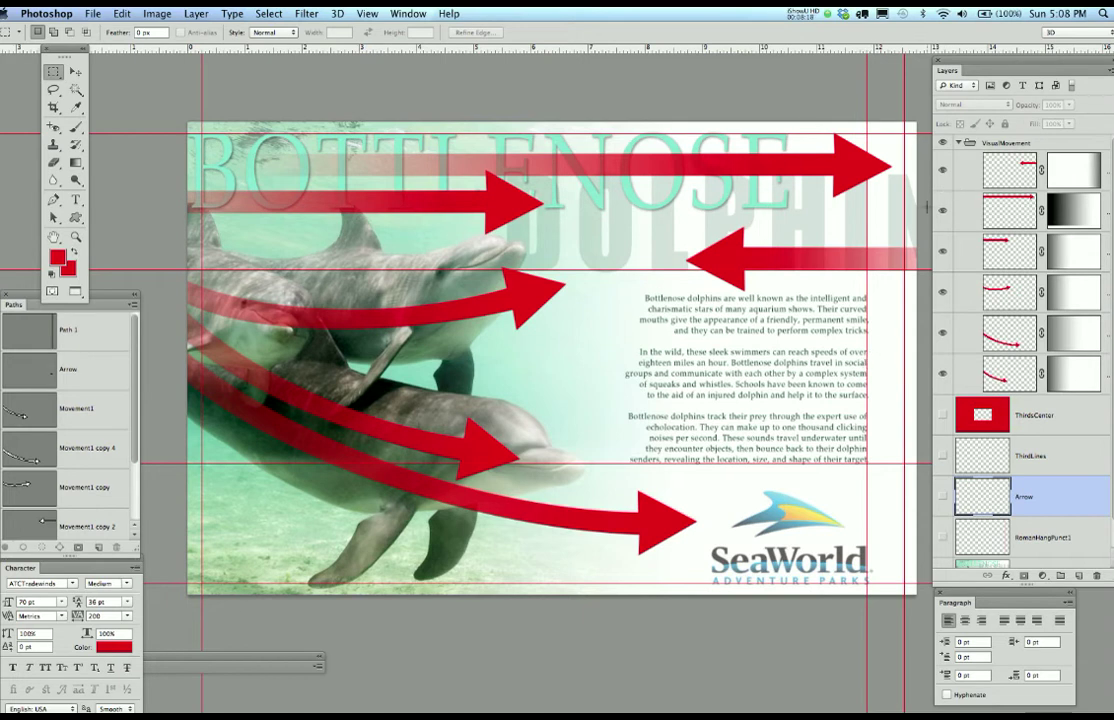
left_click(941, 145)
Step: Switch to the Sherlock Holmes poster and show its Thirds grid and red centre tint
left_click(408, 14)
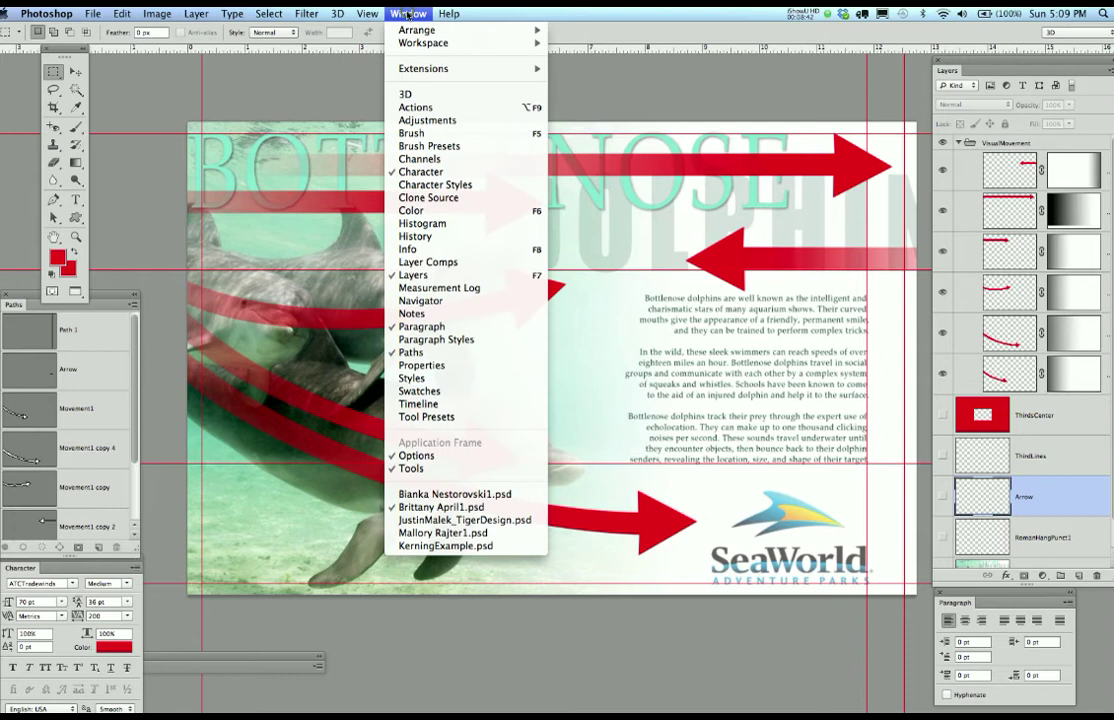
left_click(425, 494)
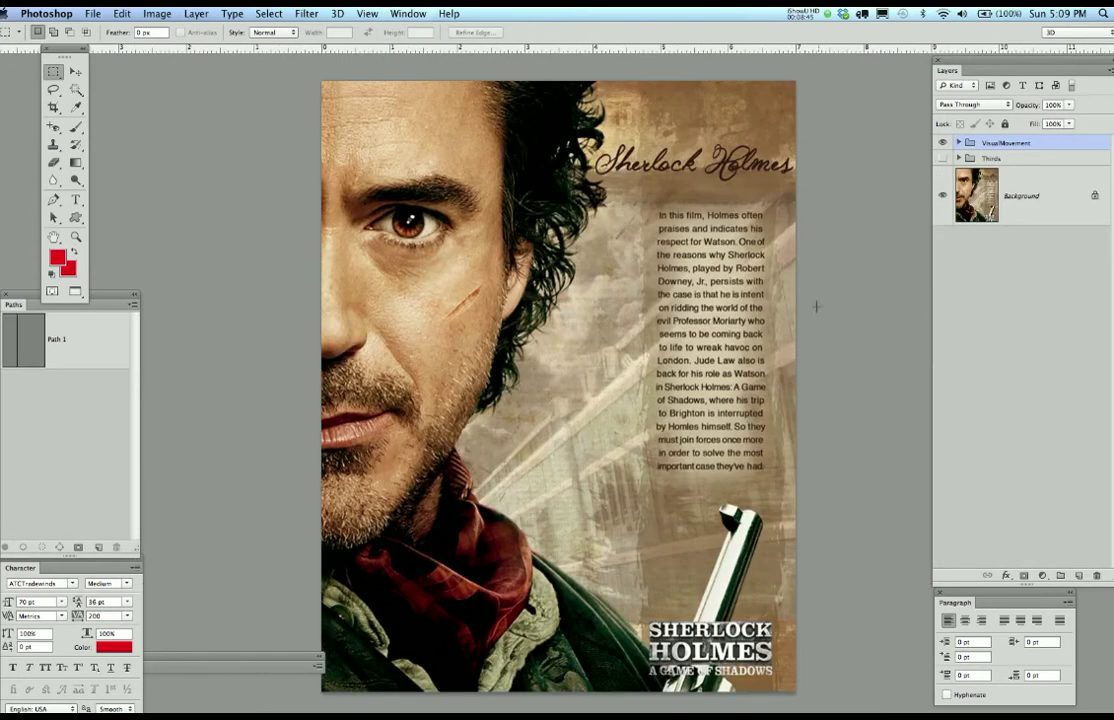
left_click(941, 159)
left_click(958, 159)
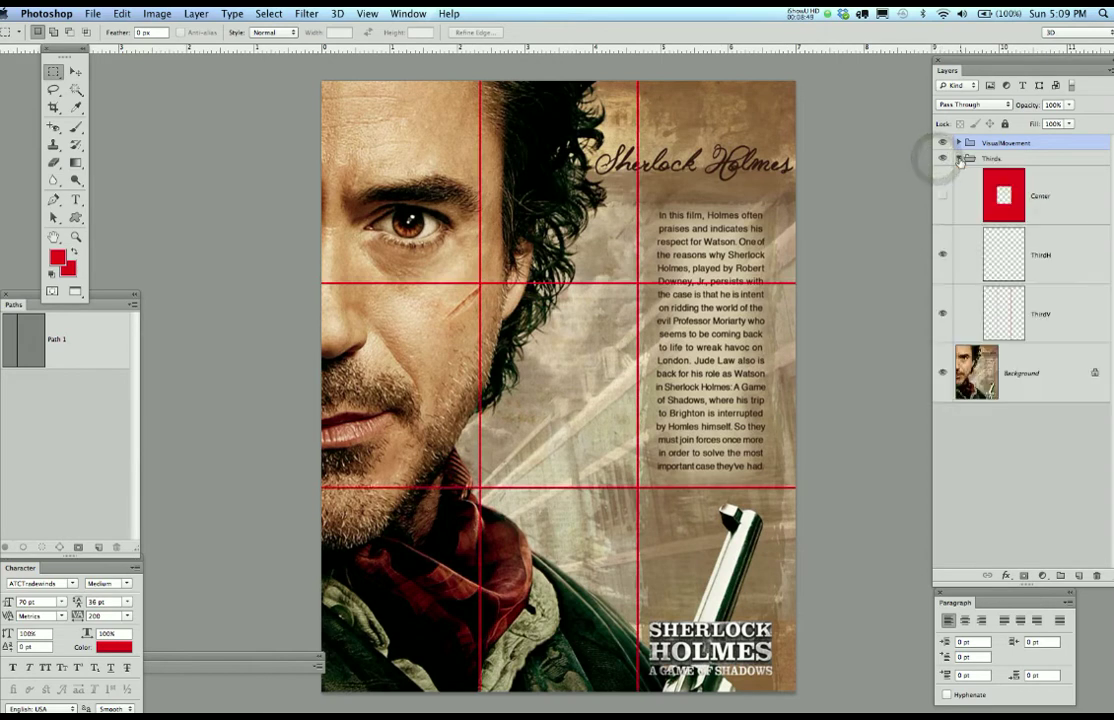
left_click(942, 196)
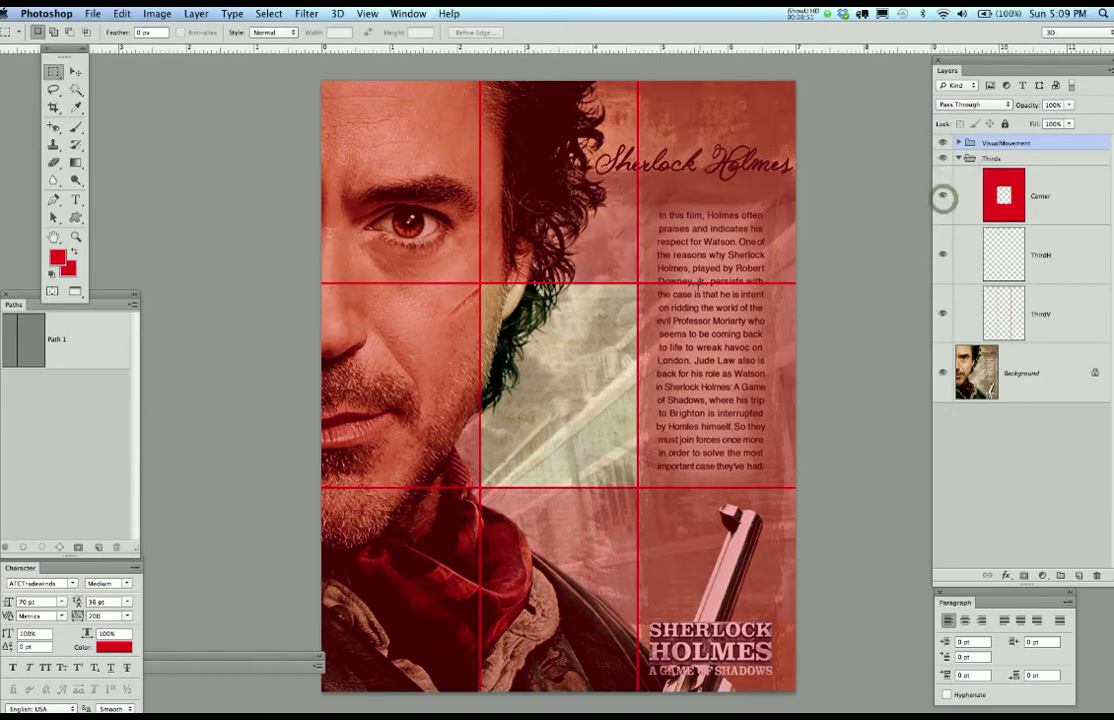
Step: Hide the centre tint and thirds grid, leaving the red guide lines showing
left_click(942, 201)
left_click(941, 158)
left_click(941, 158)
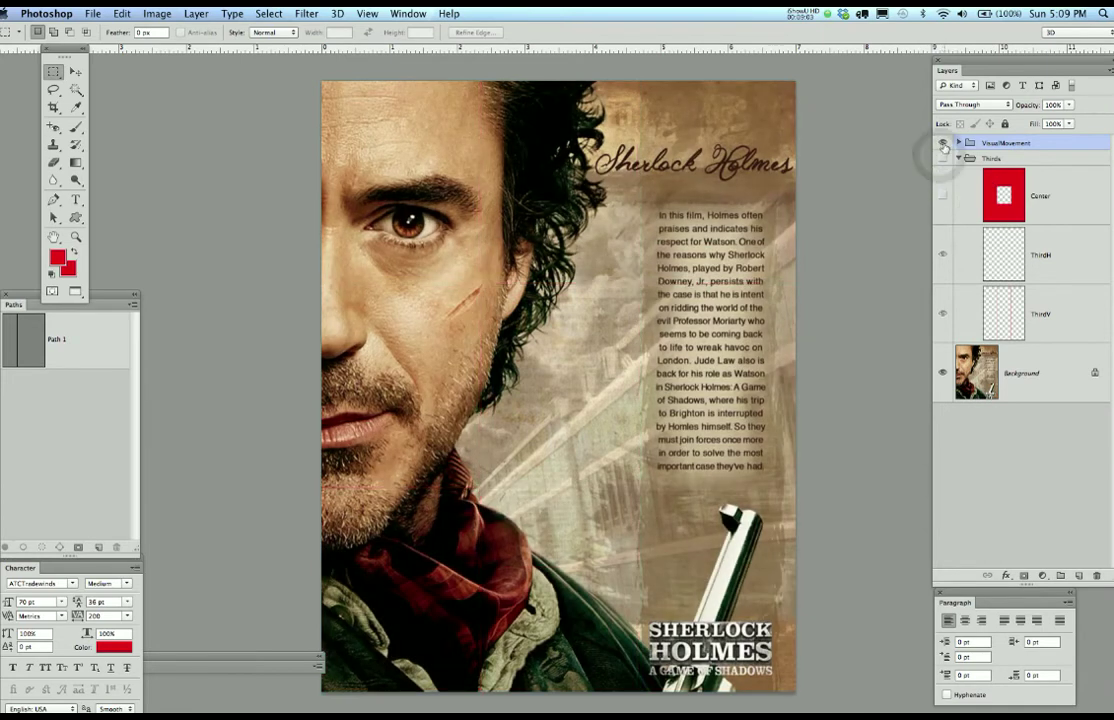
left_click(943, 145)
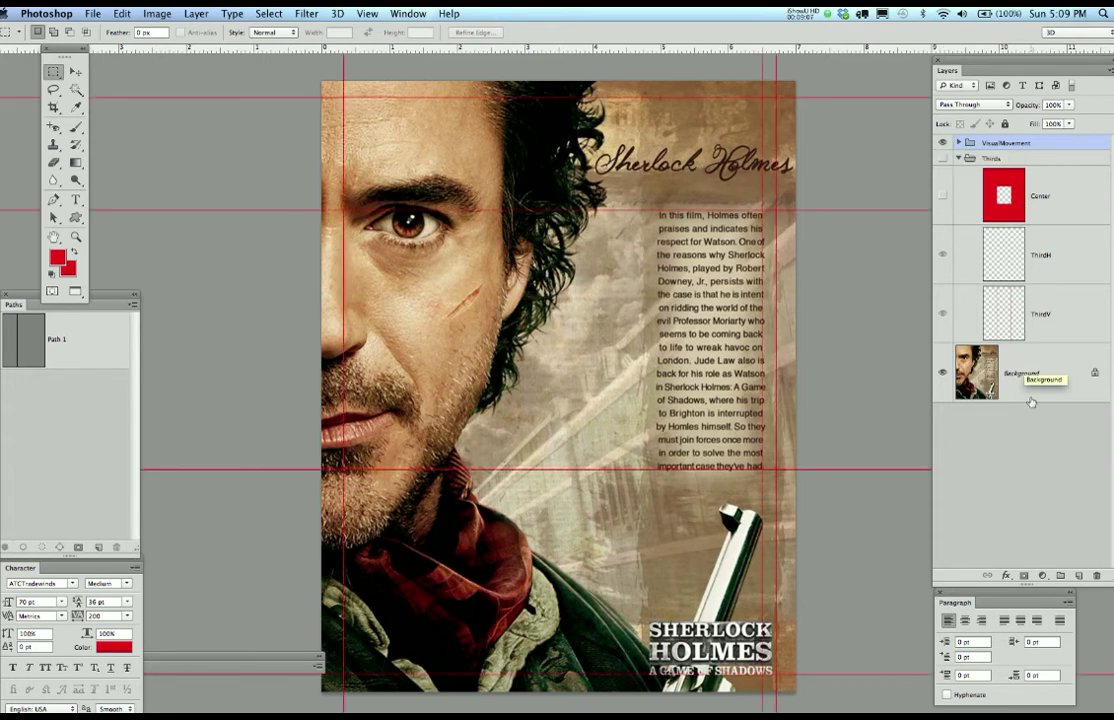
scroll(718, 519, "up", 3)
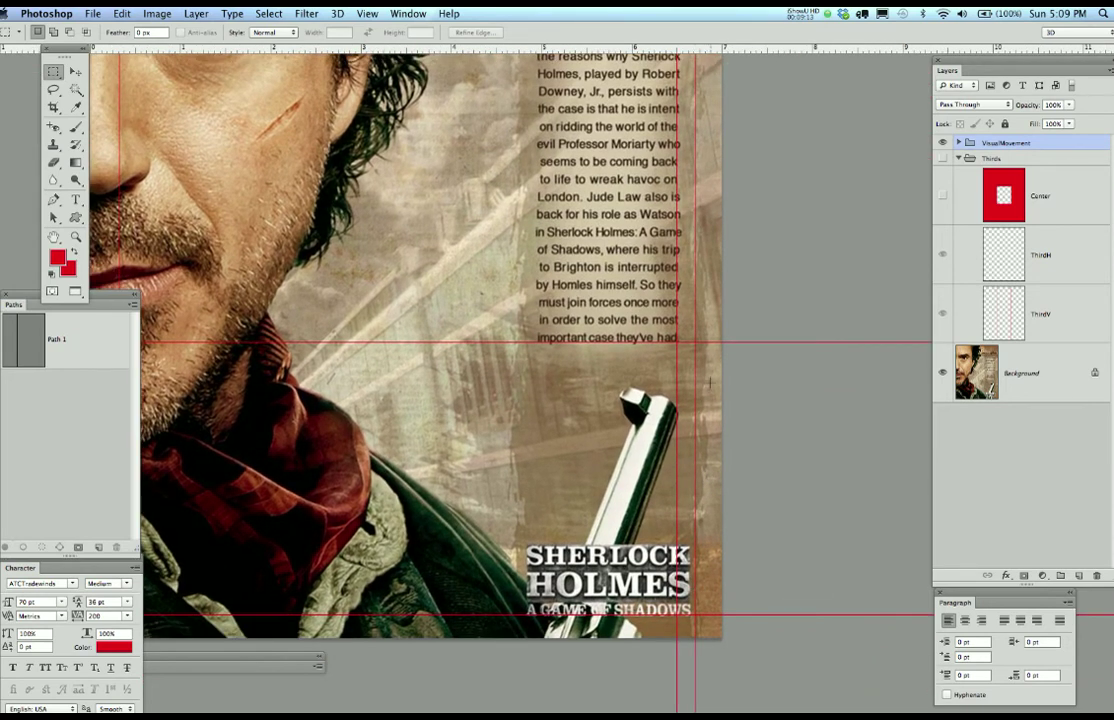
left_click_drag(741, 274, 701, 522)
key("super+r")
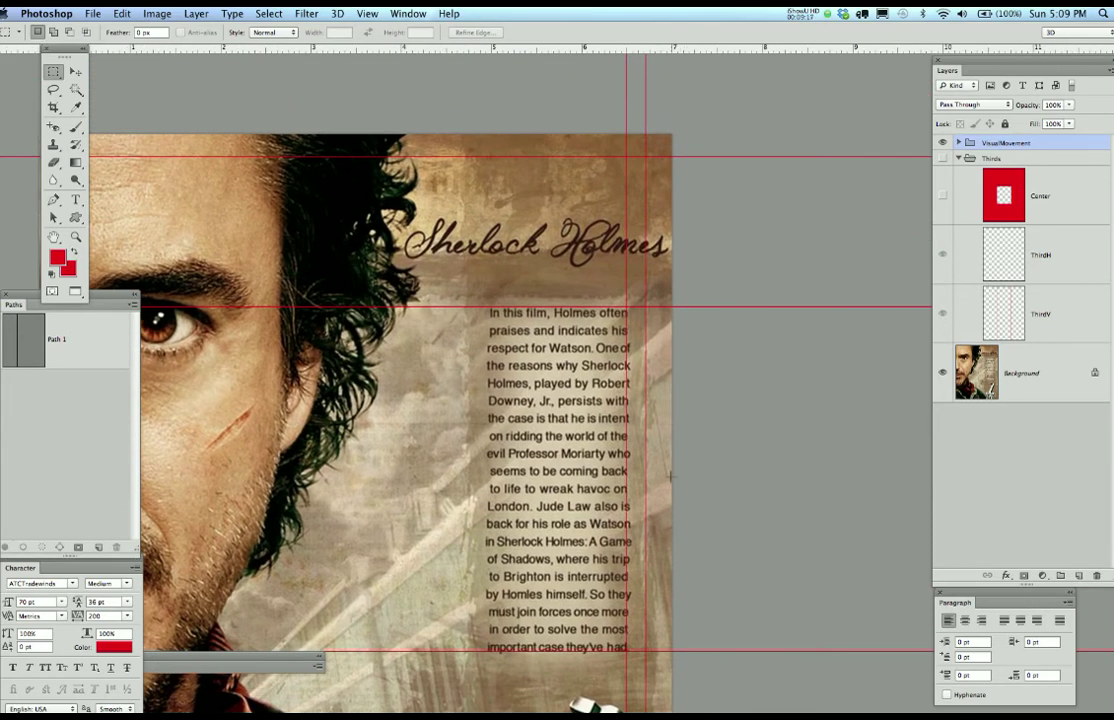
scroll(689, 457, "down", 10)
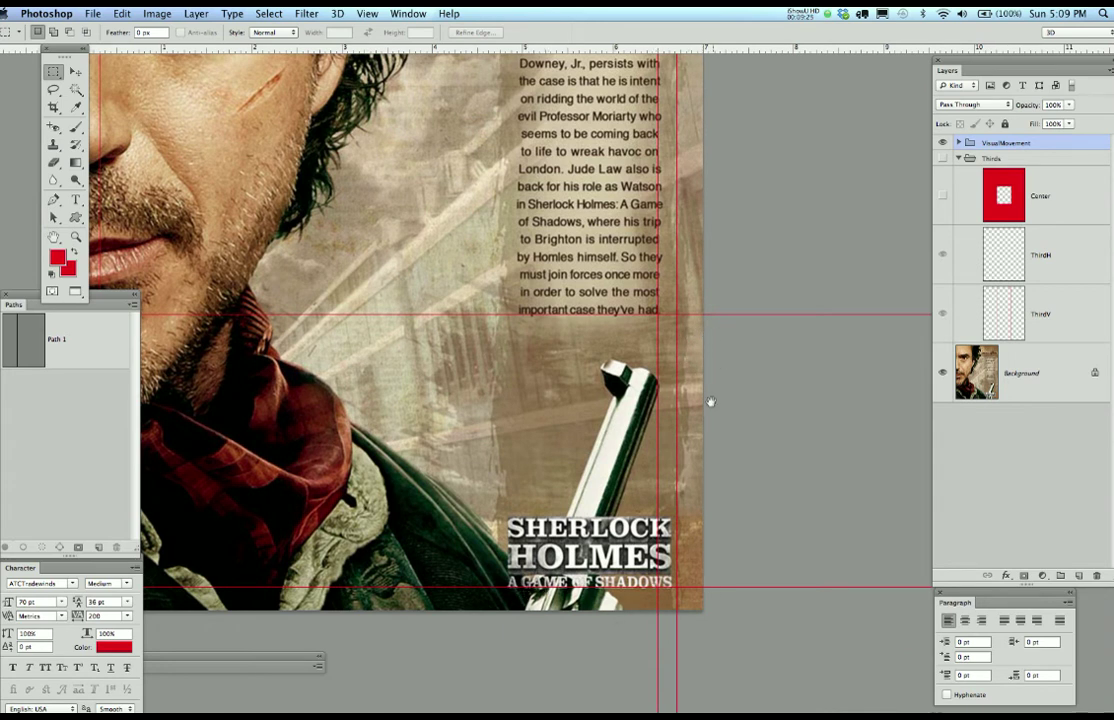
scroll(710, 401, "up", 2)
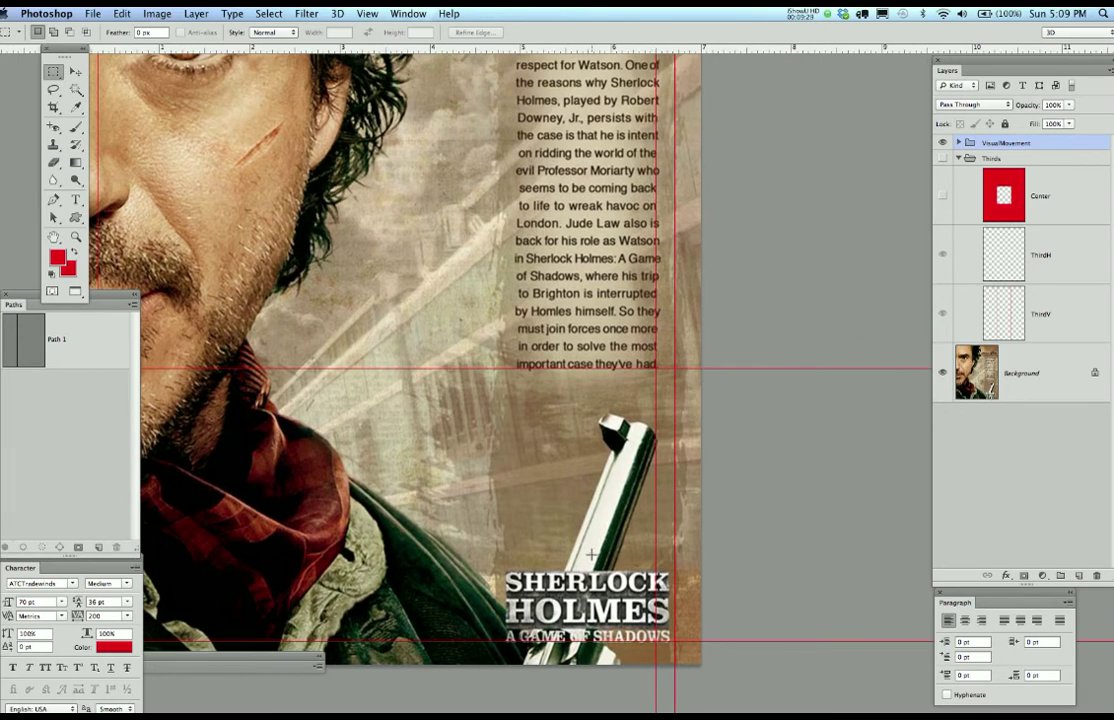
scroll(548, 328, "down", 5)
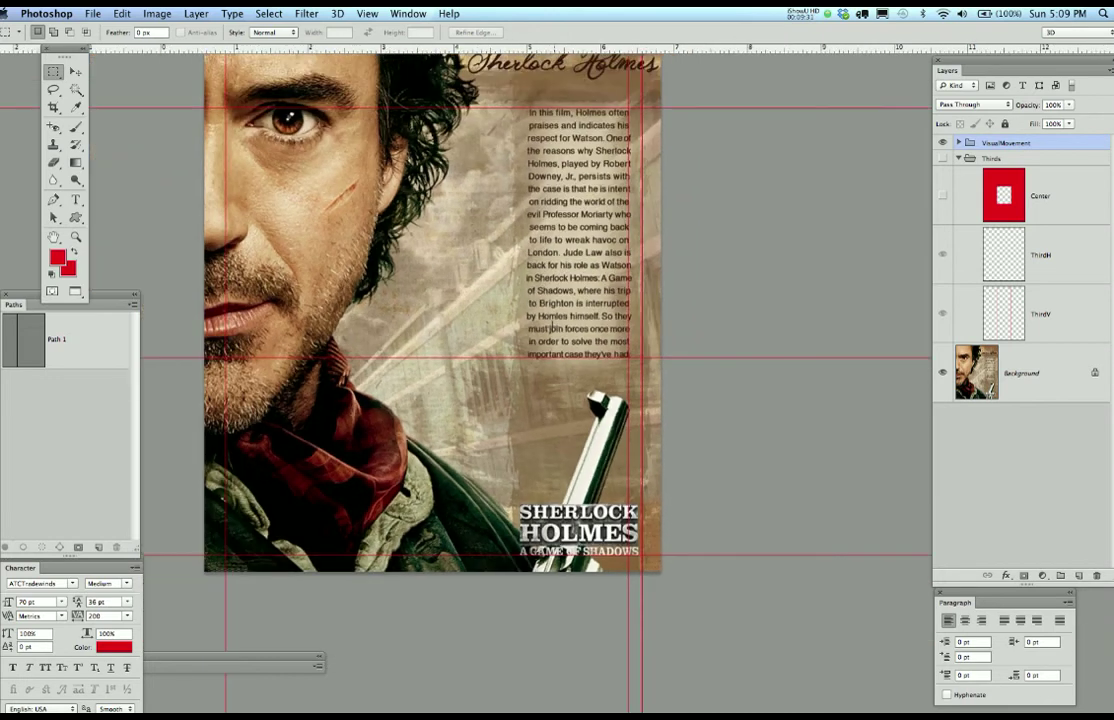
scroll(537, 349, "left", 2)
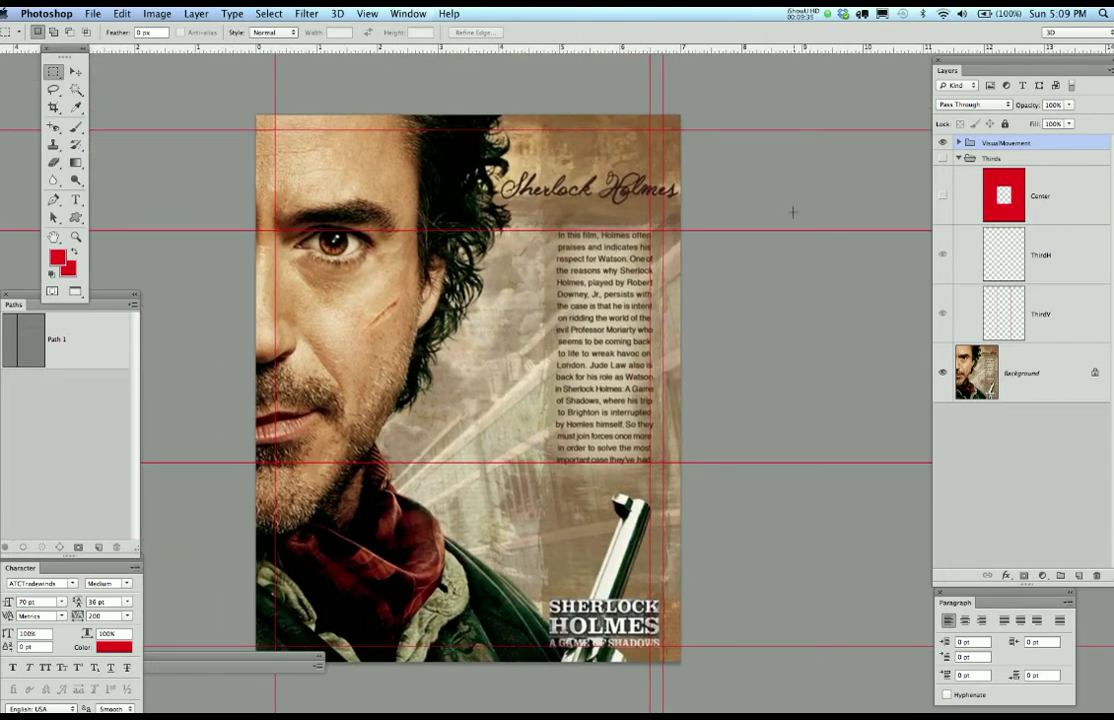
scroll(558, 283, "up", 2)
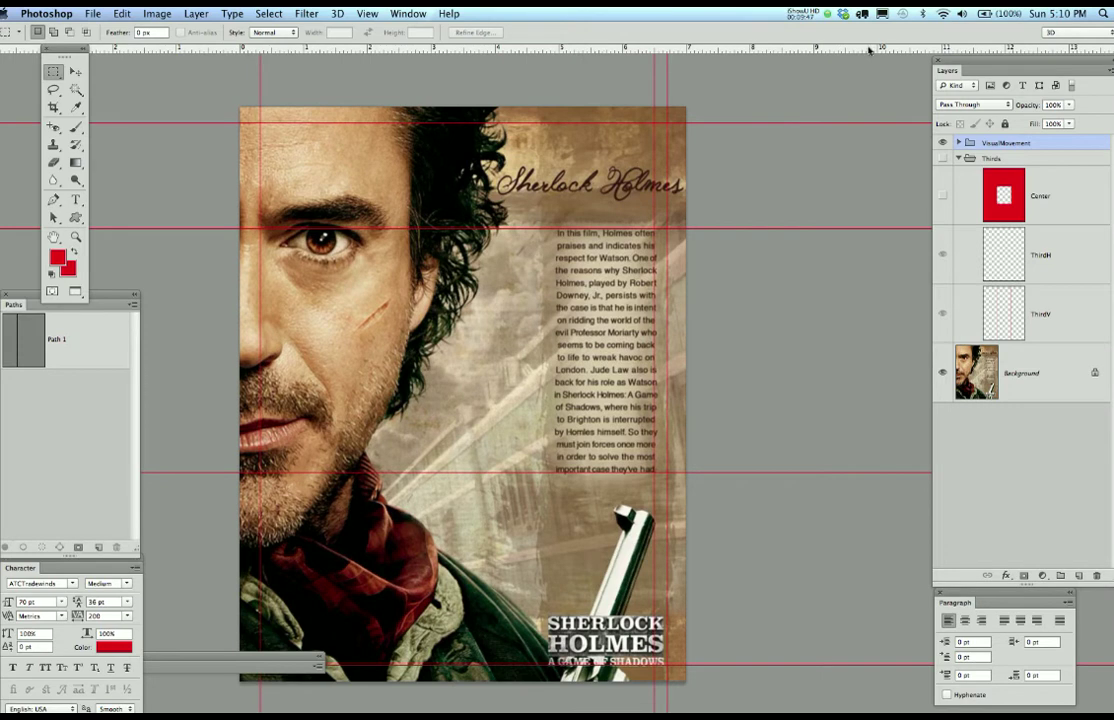
Step: Expand VisualMovement, hide the guides, and show the curved arrow sweeping down the face
left_click(957, 143)
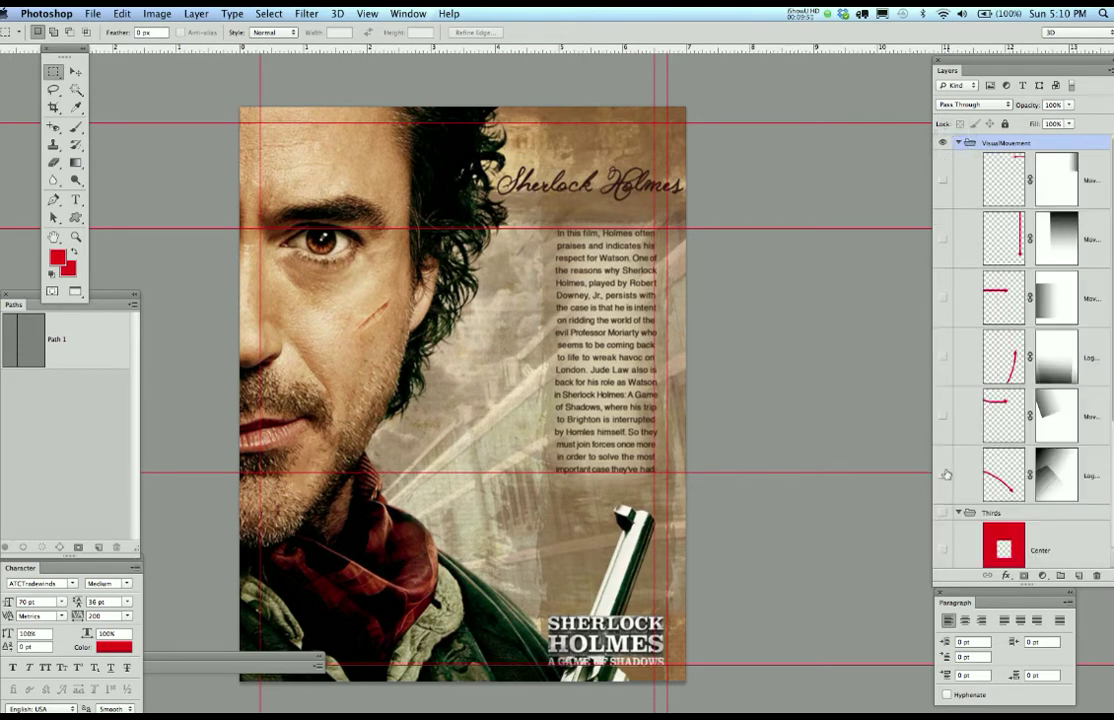
key("super+semicolon")
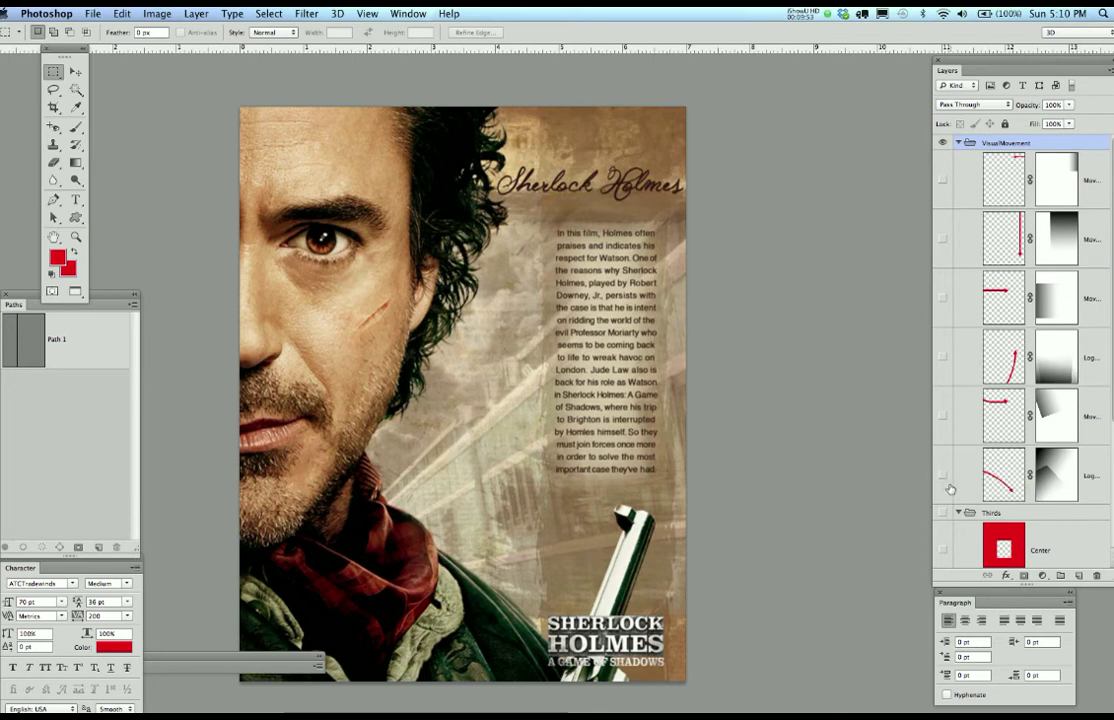
left_click(942, 479)
left_click(942, 479)
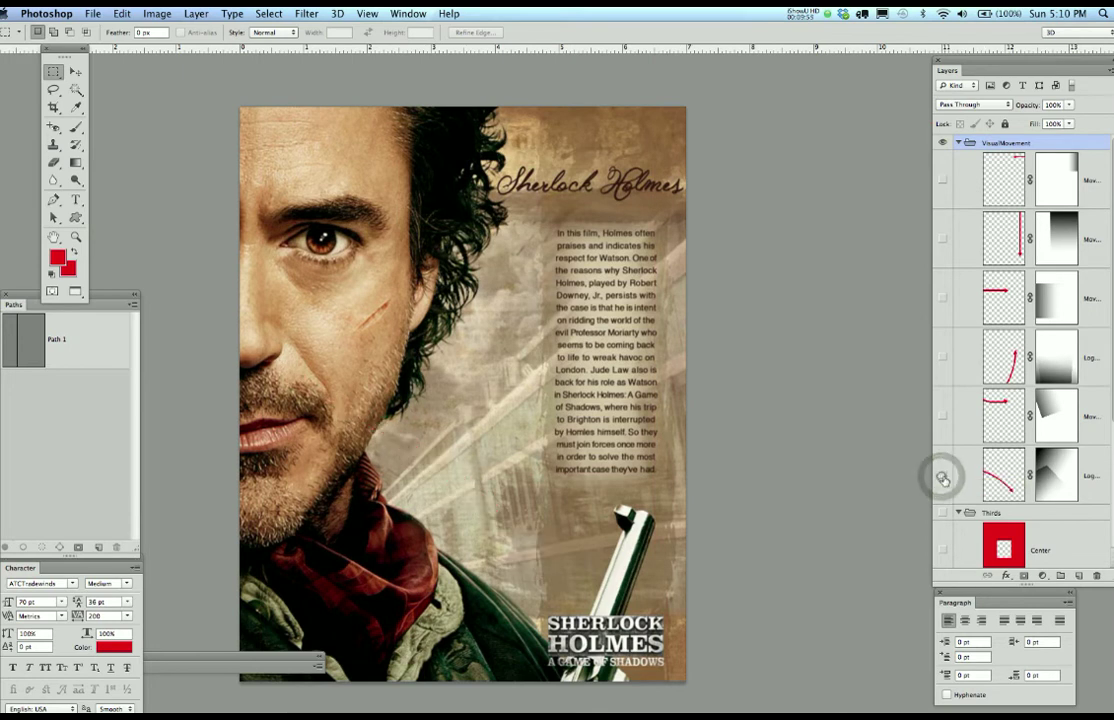
left_click(942, 479)
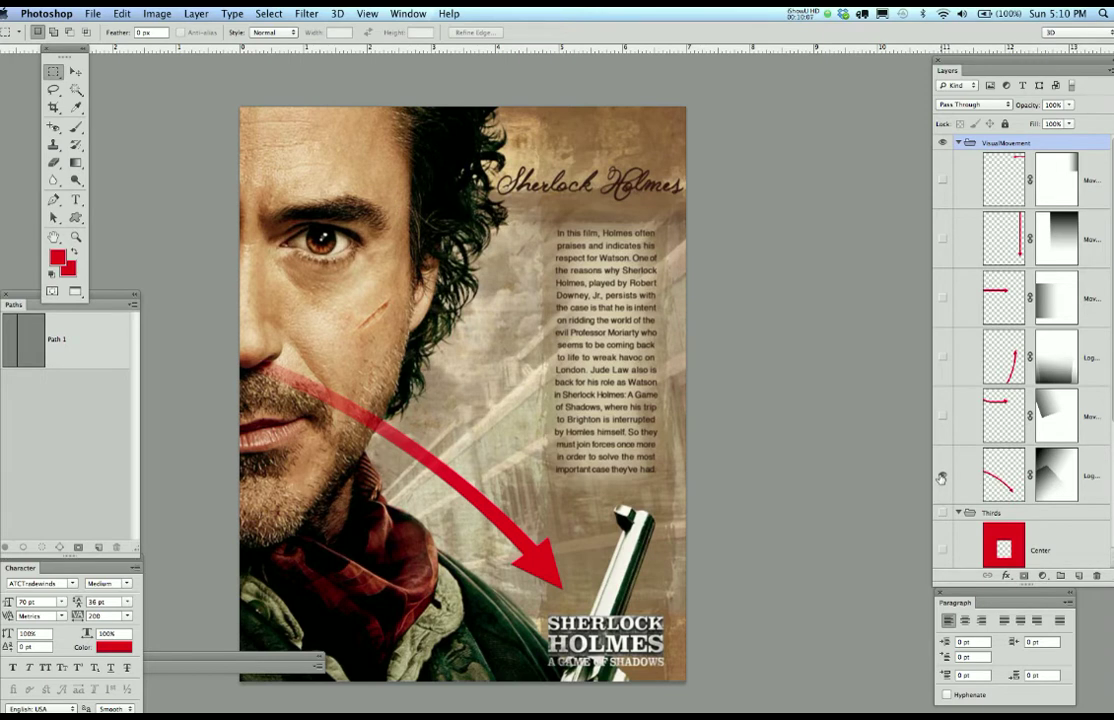
Step: Show the eye-level, upward paragraph, second horizontal and downward arrows on the Sherlock poster
left_click(940, 416)
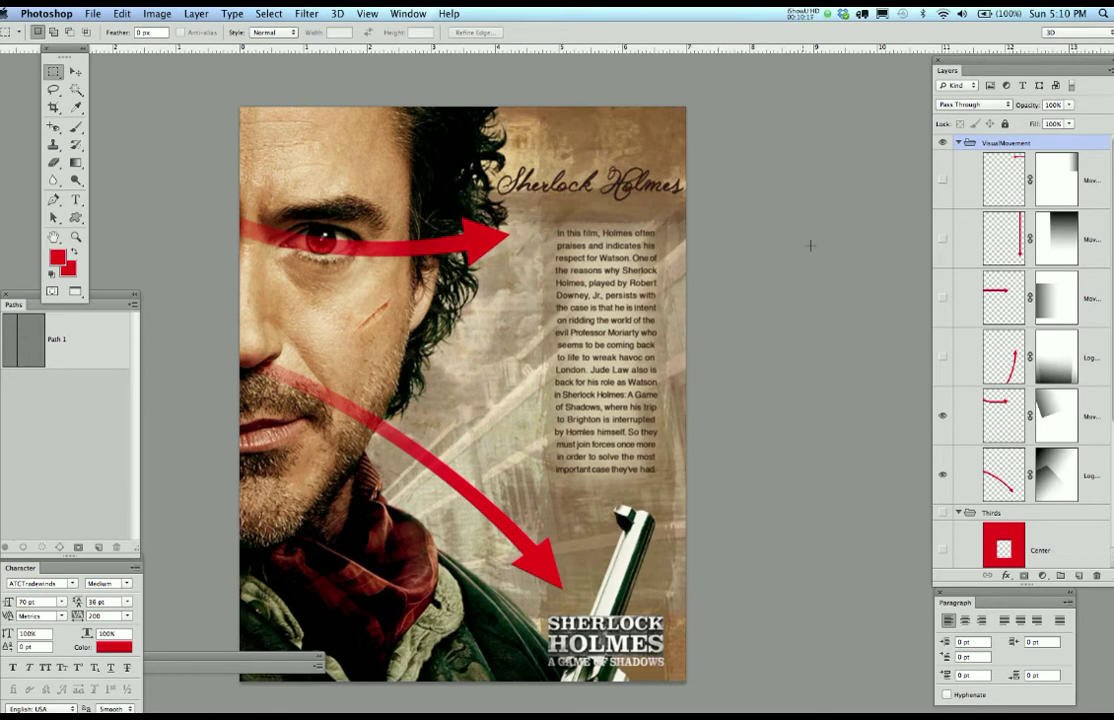
left_click(941, 360)
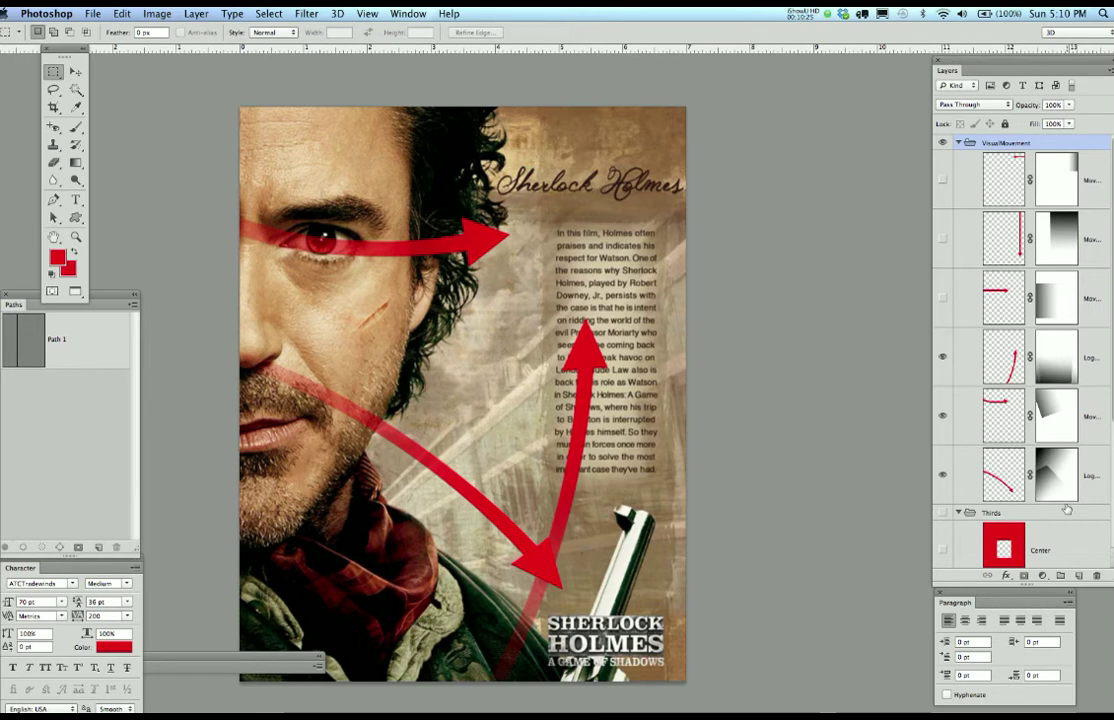
left_click(942, 299)
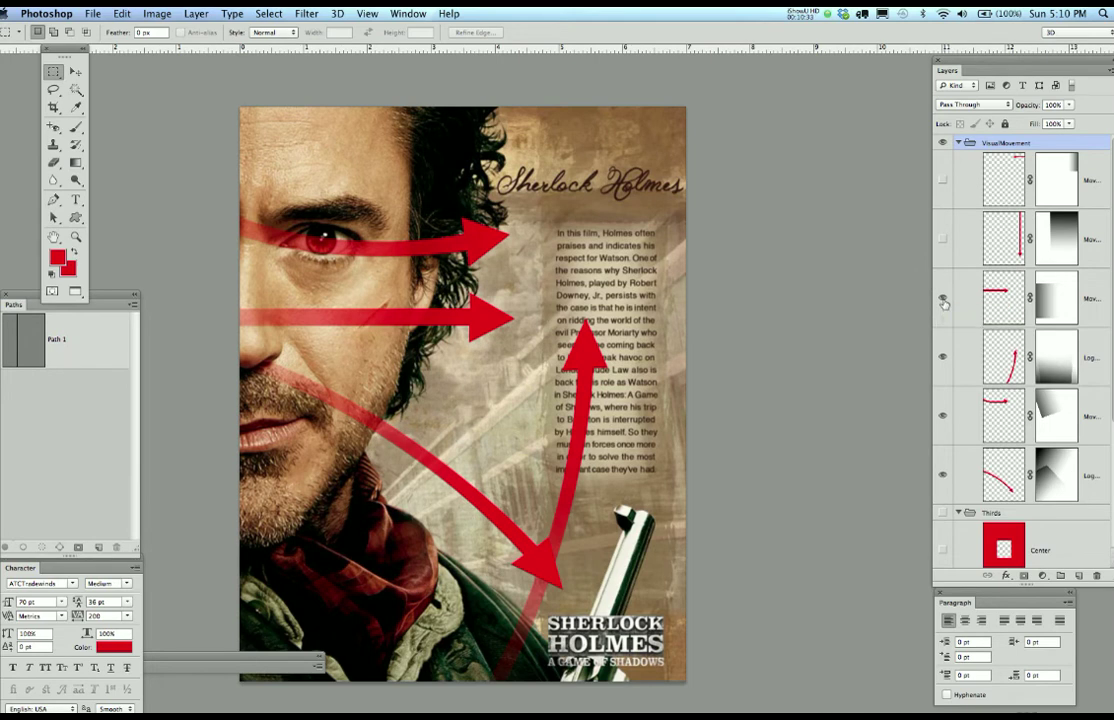
left_click(941, 237)
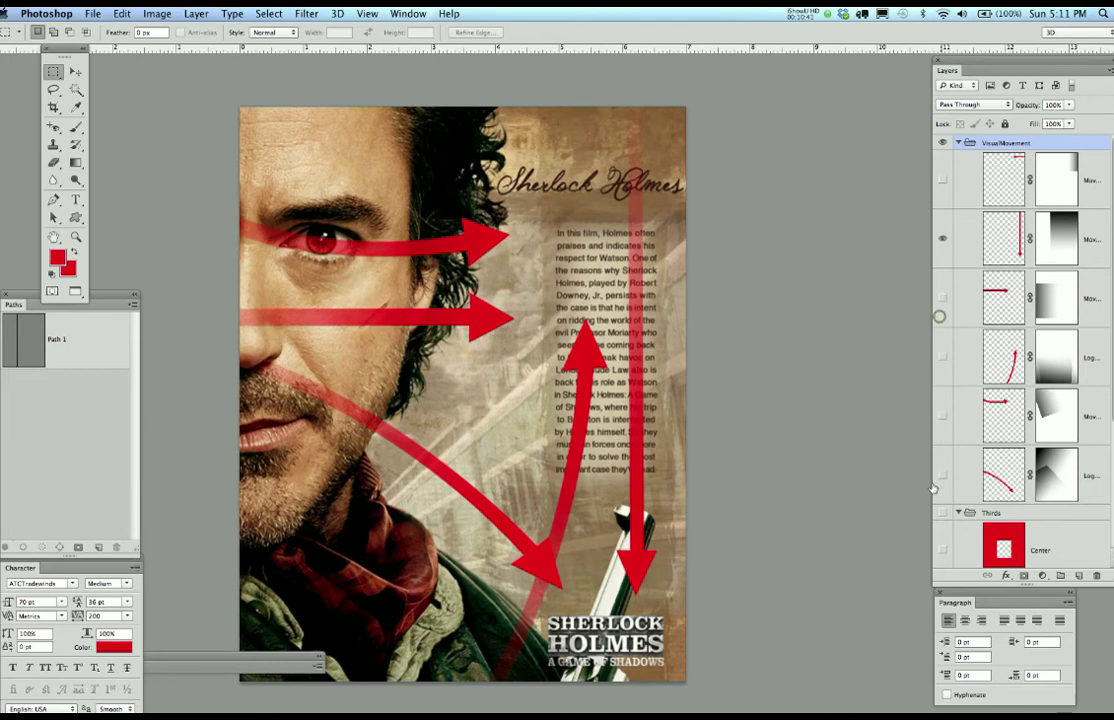
Step: Isolate the vertical arrow, add the leftward top arrow, then re-show the remaining arrows
left_click_drag(941, 474, 940, 316)
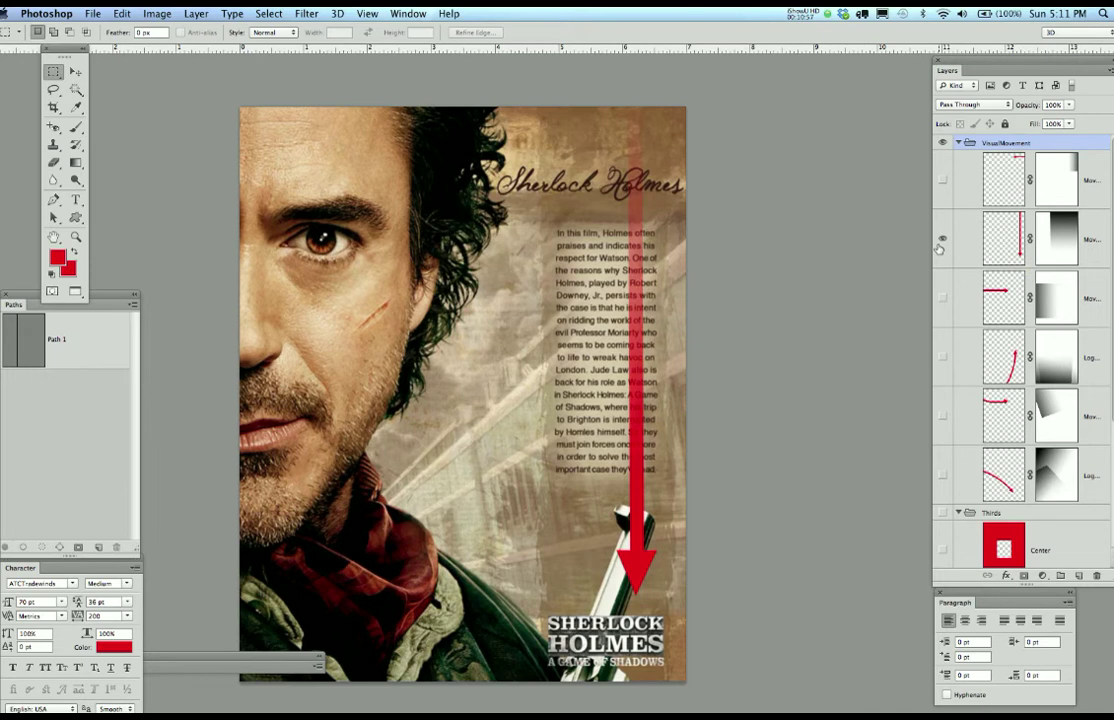
left_click(940, 178)
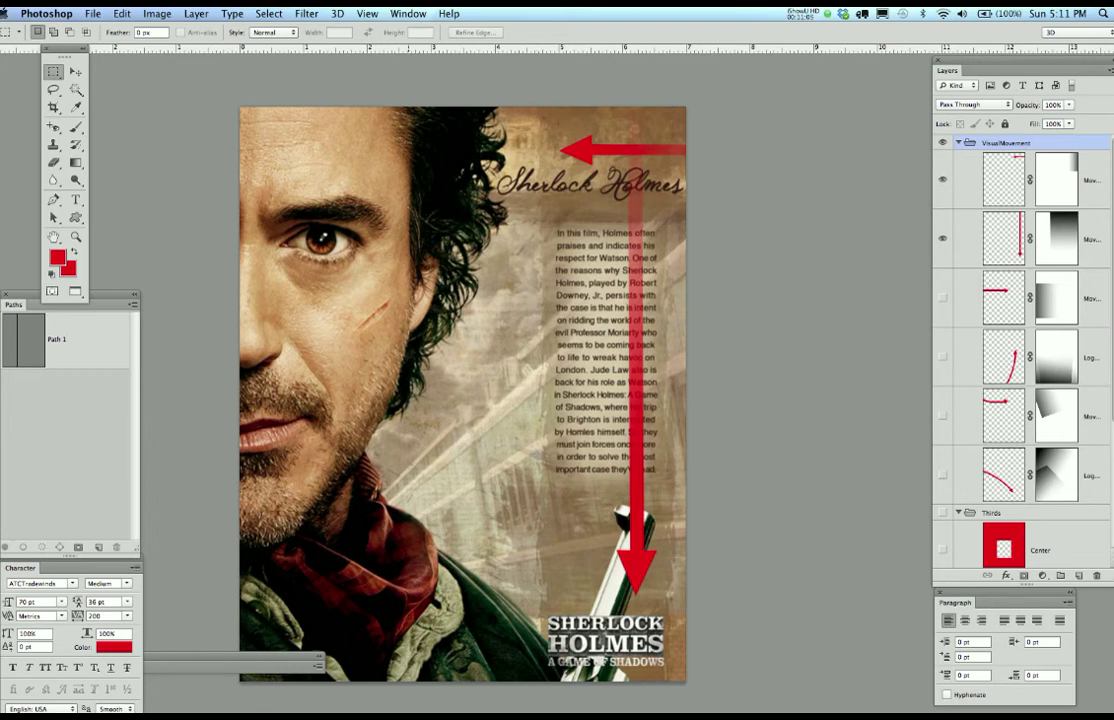
left_click(941, 297)
left_click(941, 356)
left_click(941, 474)
left_click(941, 415)
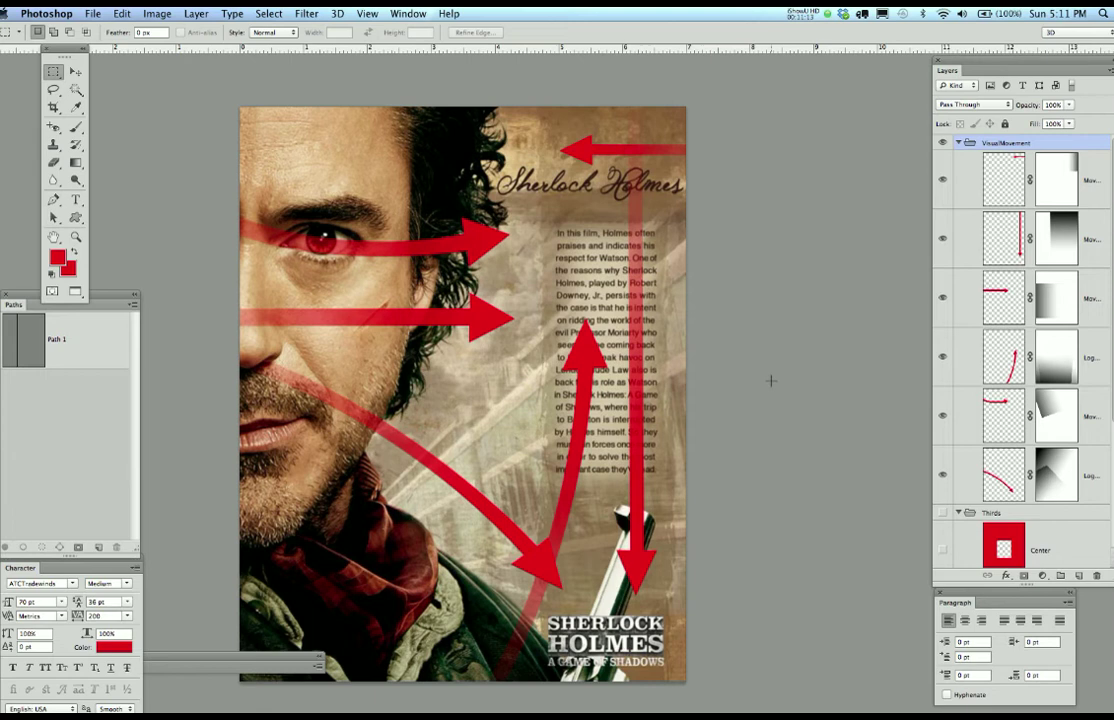
left_click(408, 13)
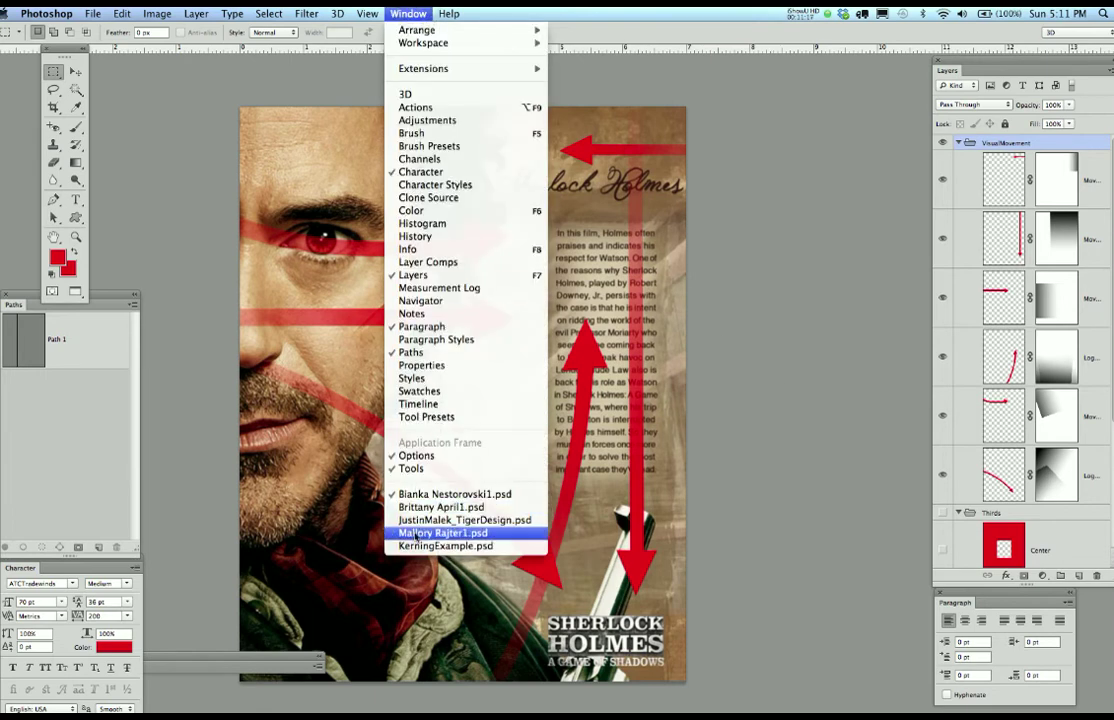
Step: Switch to the WWF tiger design document
left_click(456, 520)
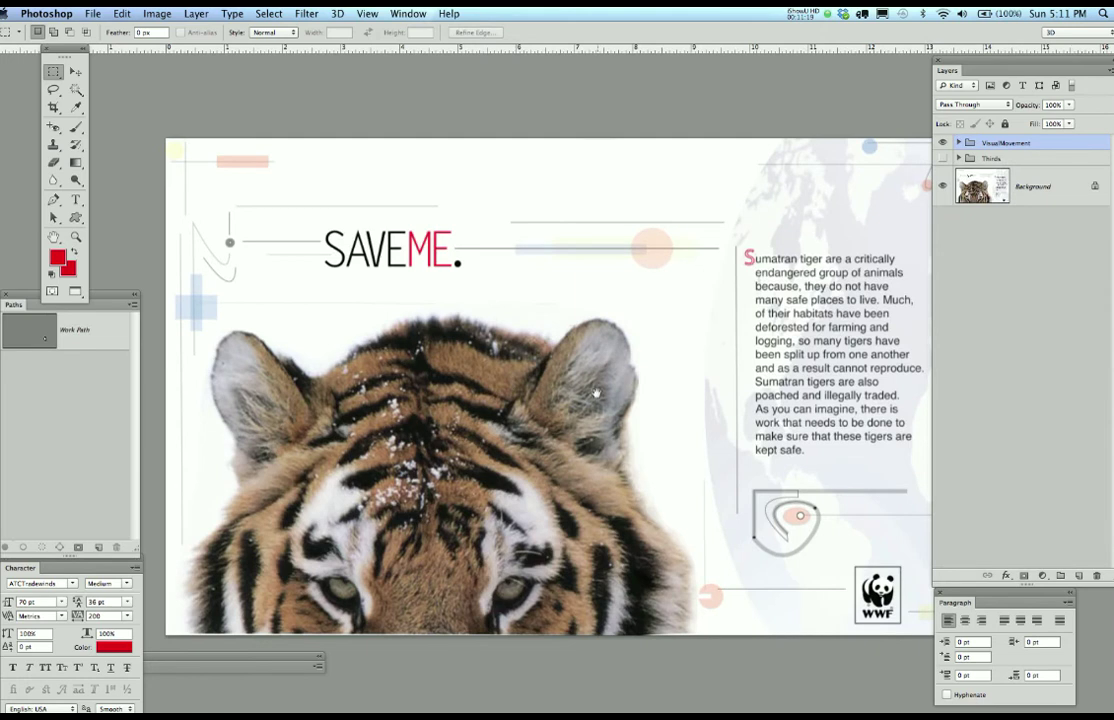
scroll(596, 393, "down", 3)
scroll(596, 393, "right", 2)
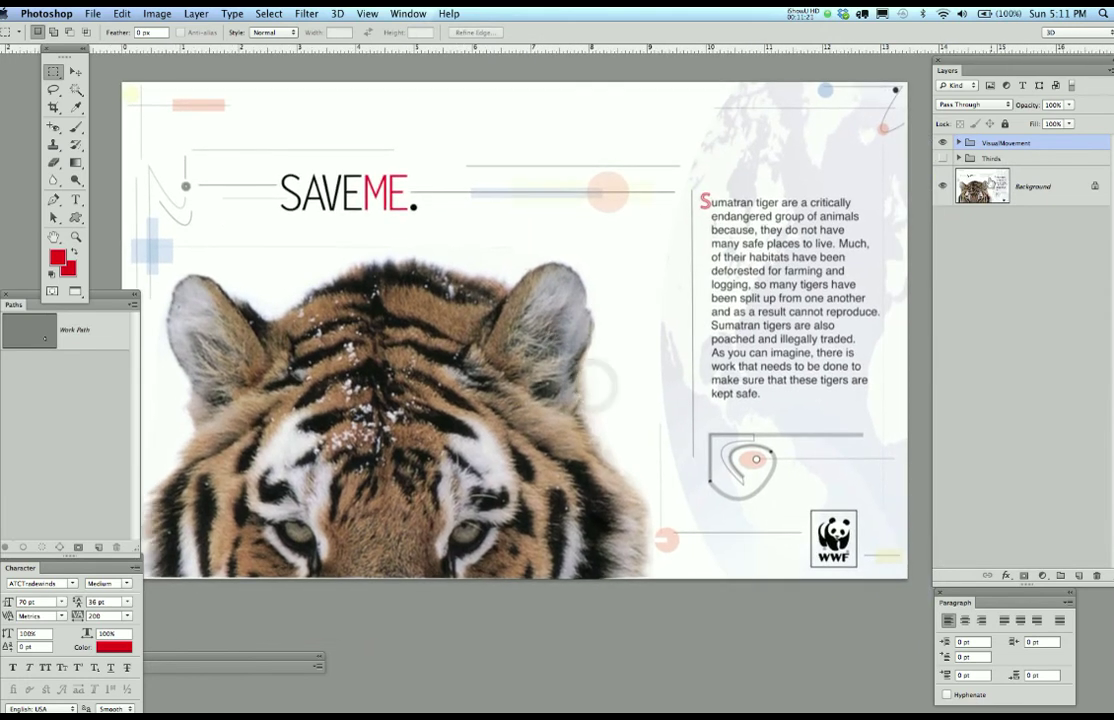
Step: Briefly show the tiger's Thirds grid and pink centre overlay, then hide both
left_click(942, 158)
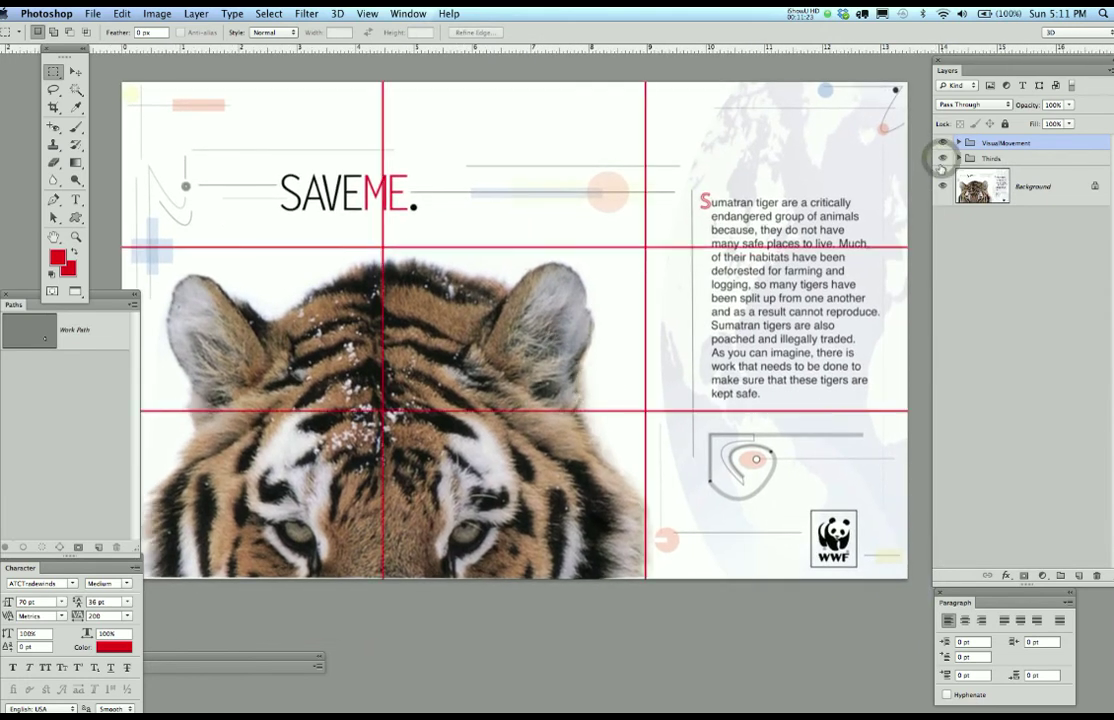
left_click(958, 158)
left_click(942, 187)
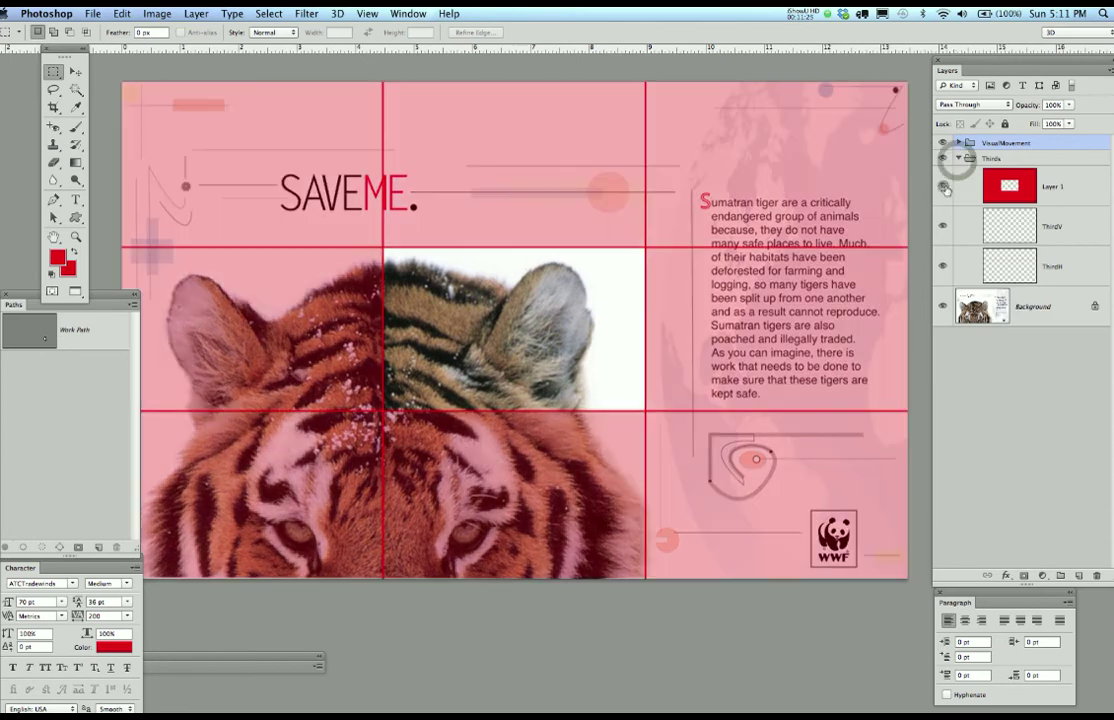
left_click(942, 187)
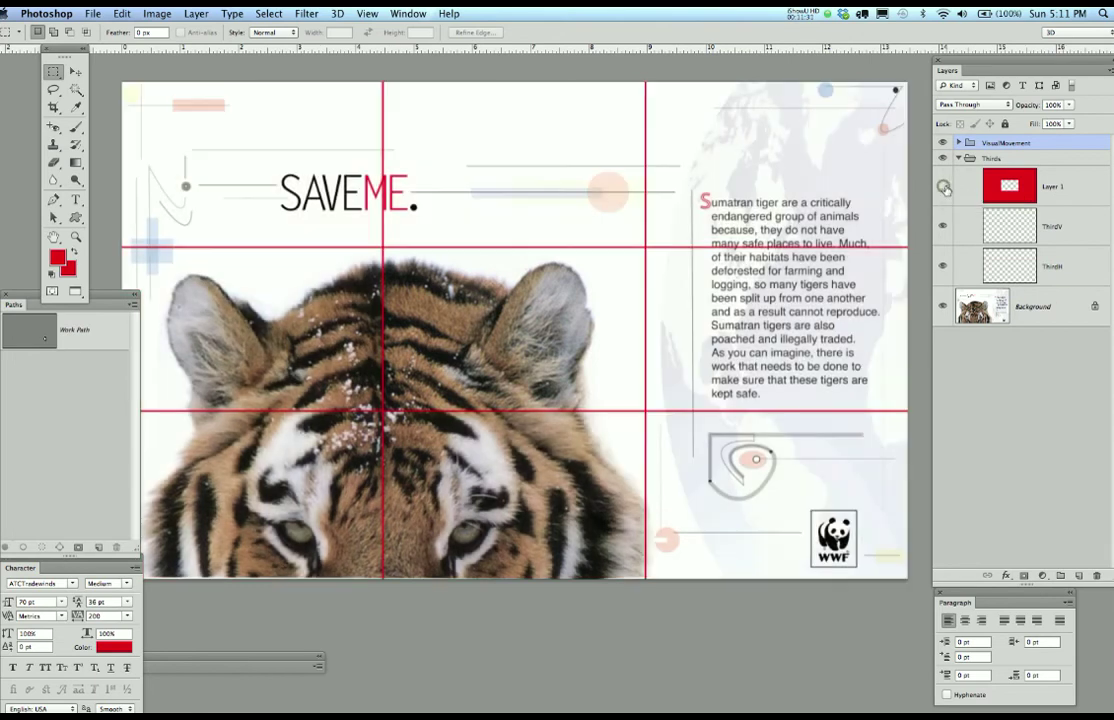
left_click(942, 158)
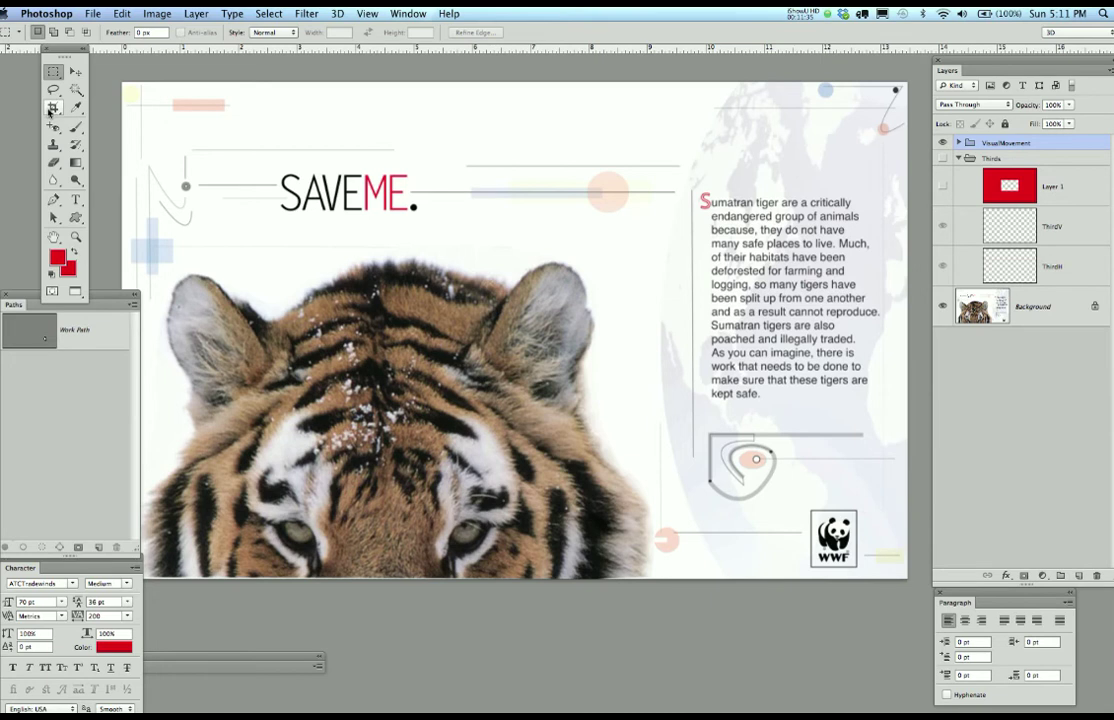
Step: Preview a Rule of Thirds crop box on the tiger poster, then choose Don't Crop
left_click(52, 108)
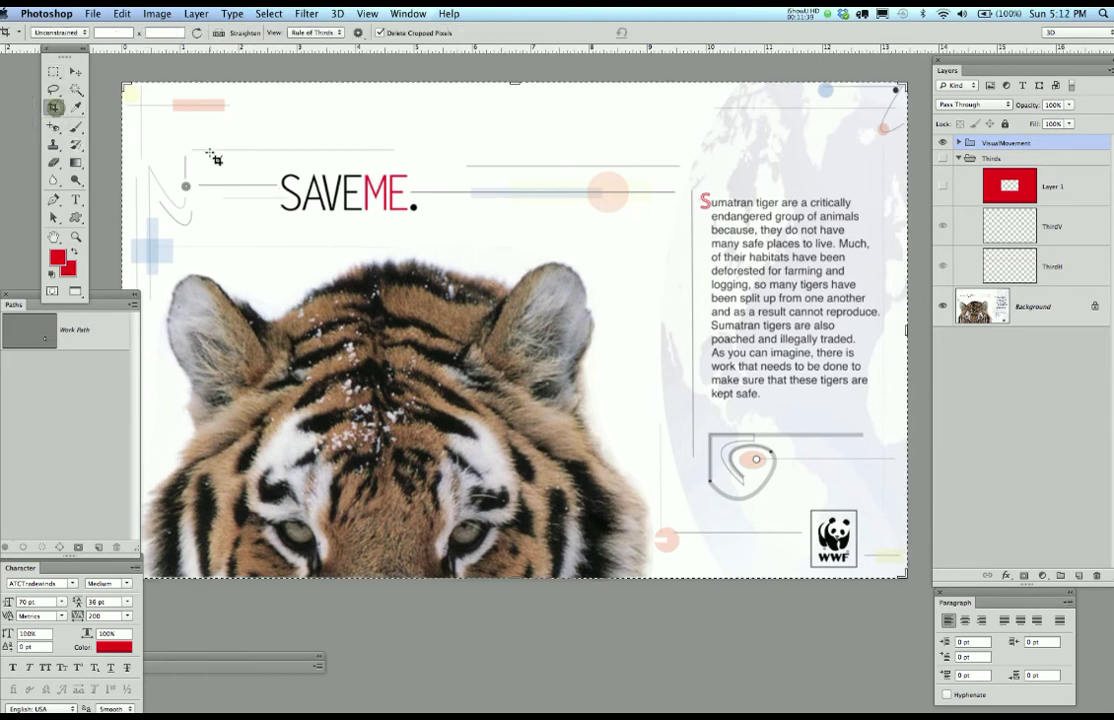
left_click(320, 37)
left_click(318, 32)
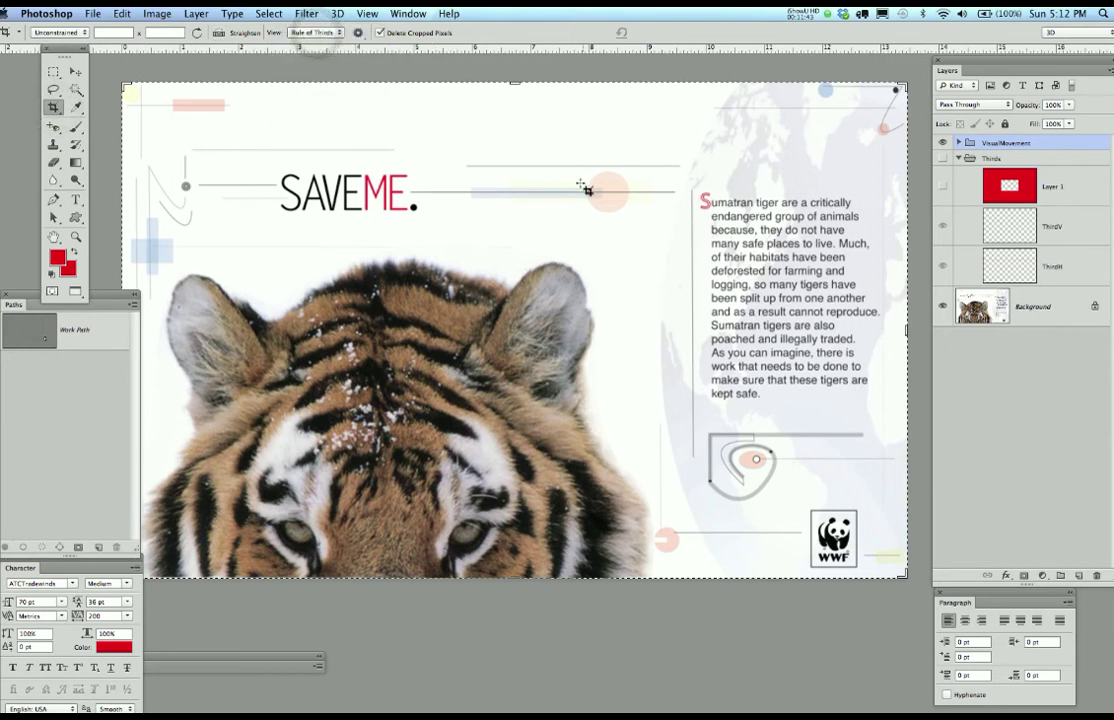
left_click(358, 241)
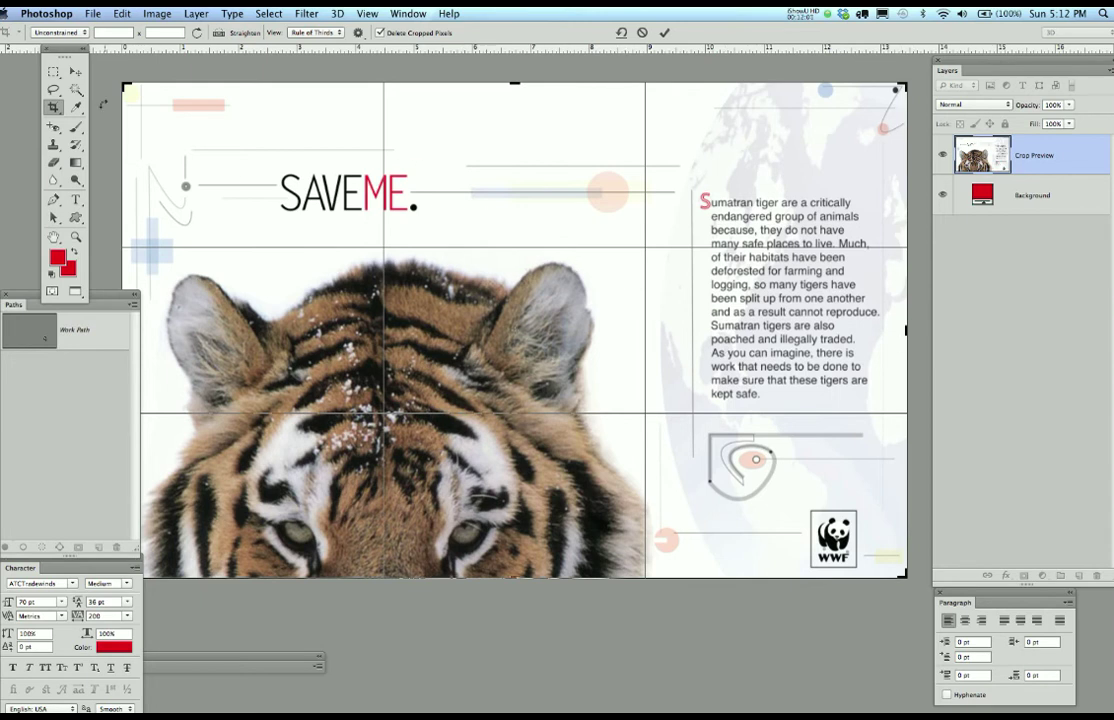
left_click(75, 71)
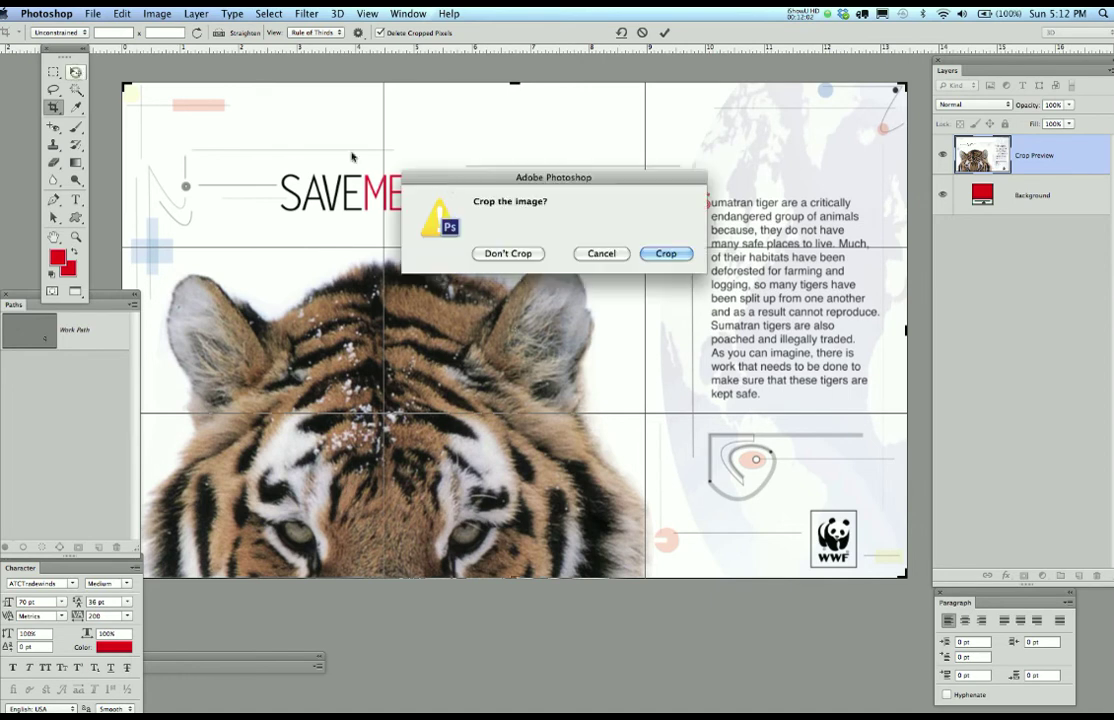
left_click(508, 253)
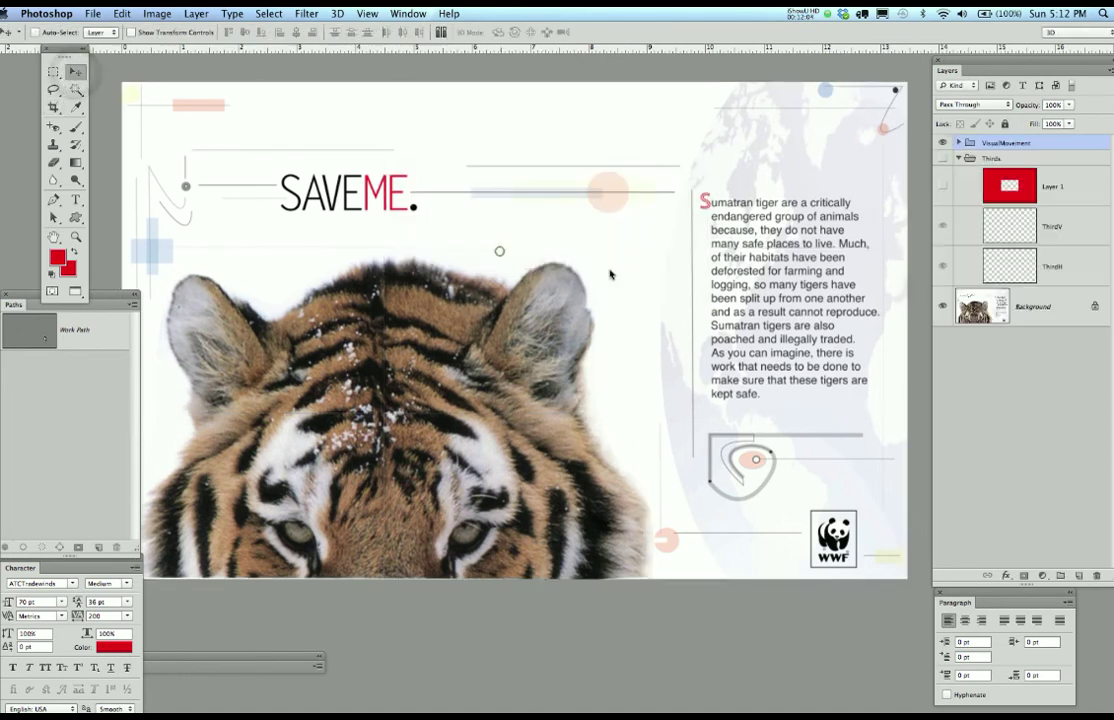
Step: Expand VisualMovement, toggle the two horizontal arrows off again, and show the vertical tiger arrow
left_click(958, 143)
left_click(942, 452)
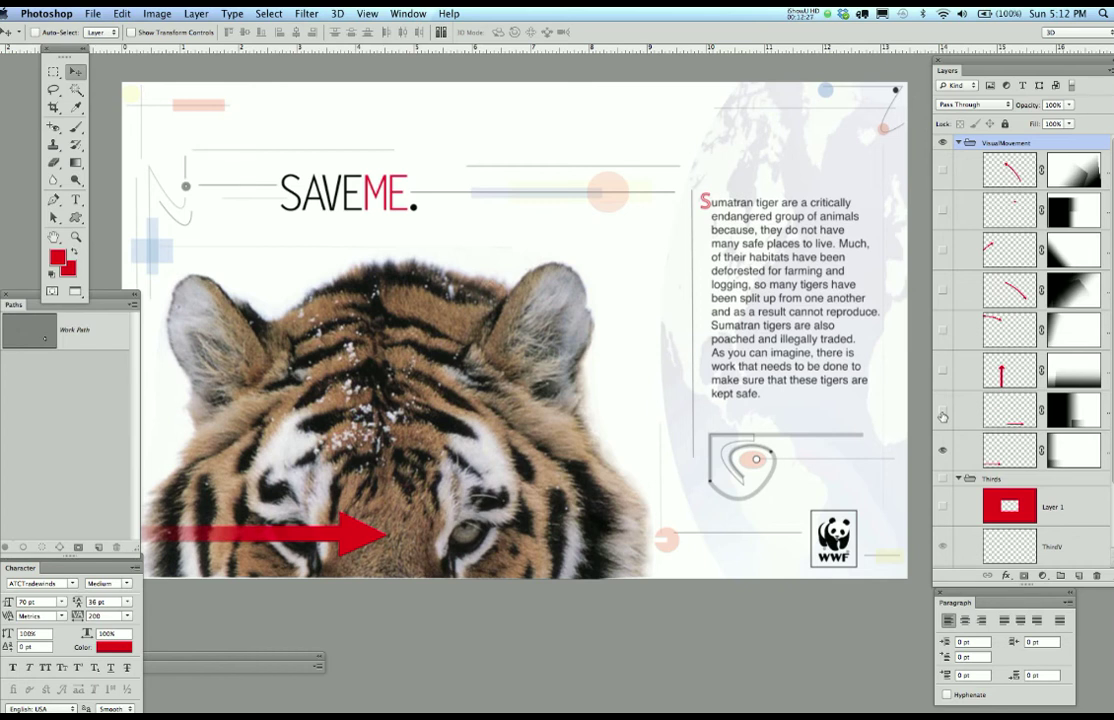
left_click(942, 411)
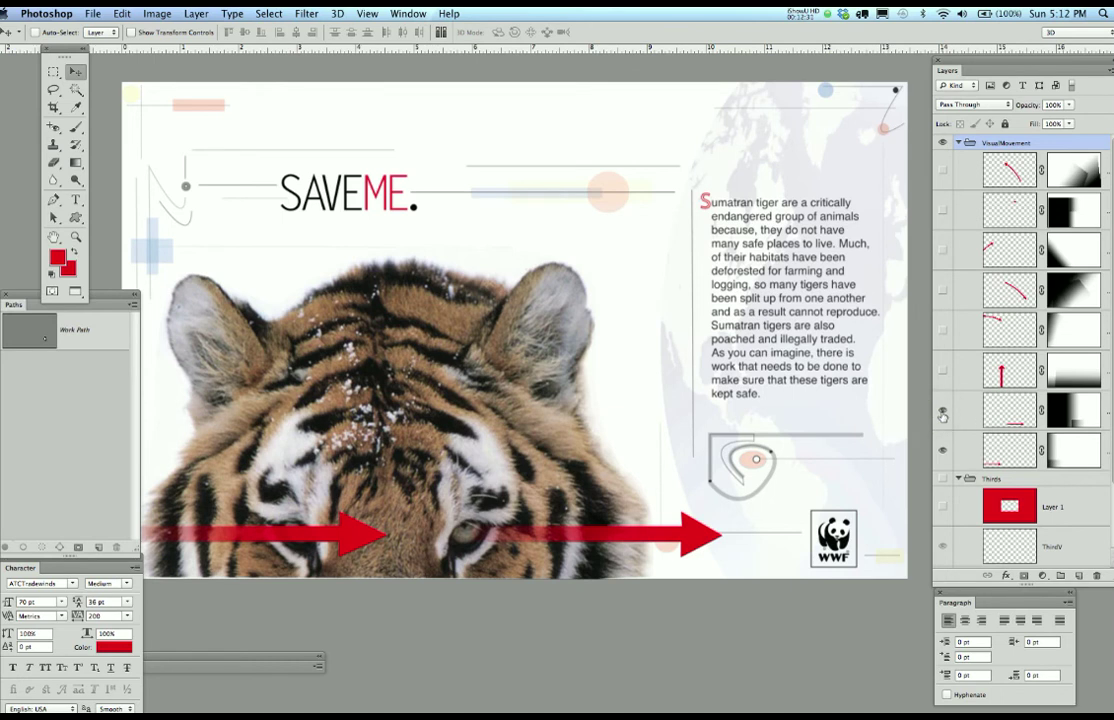
left_click(942, 411)
left_click(942, 450)
left_click(942, 370)
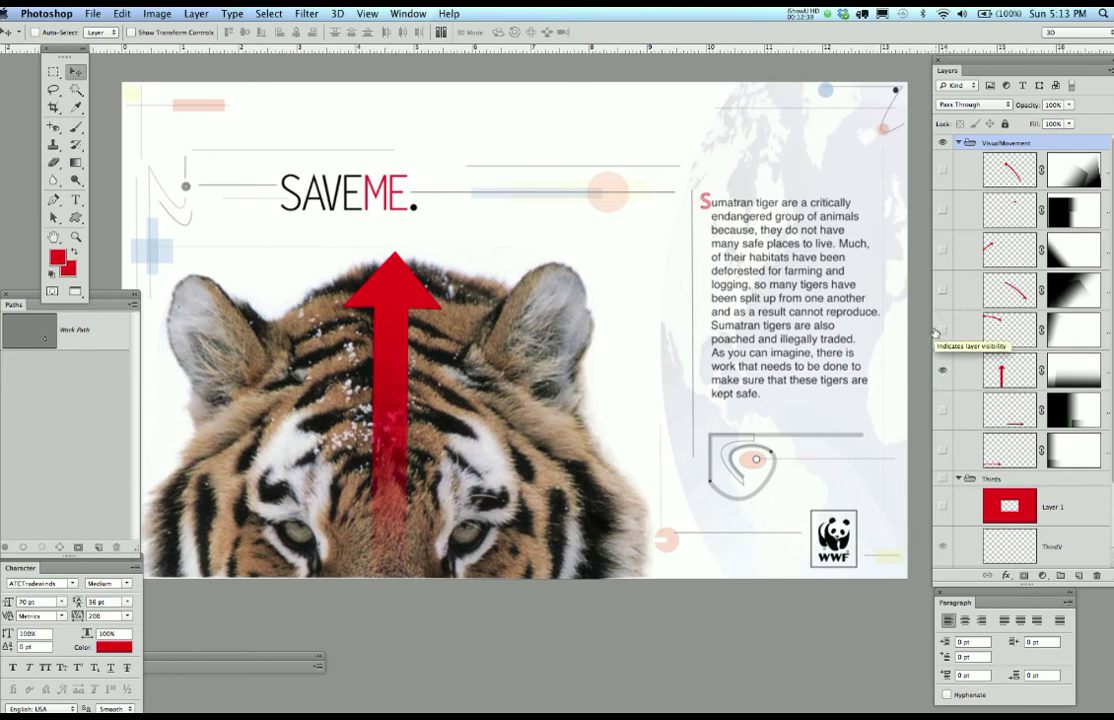
Step: Show the five curved and pointing arrows around SAVEME, then hide the whole VisualMovement group
left_click(942, 330)
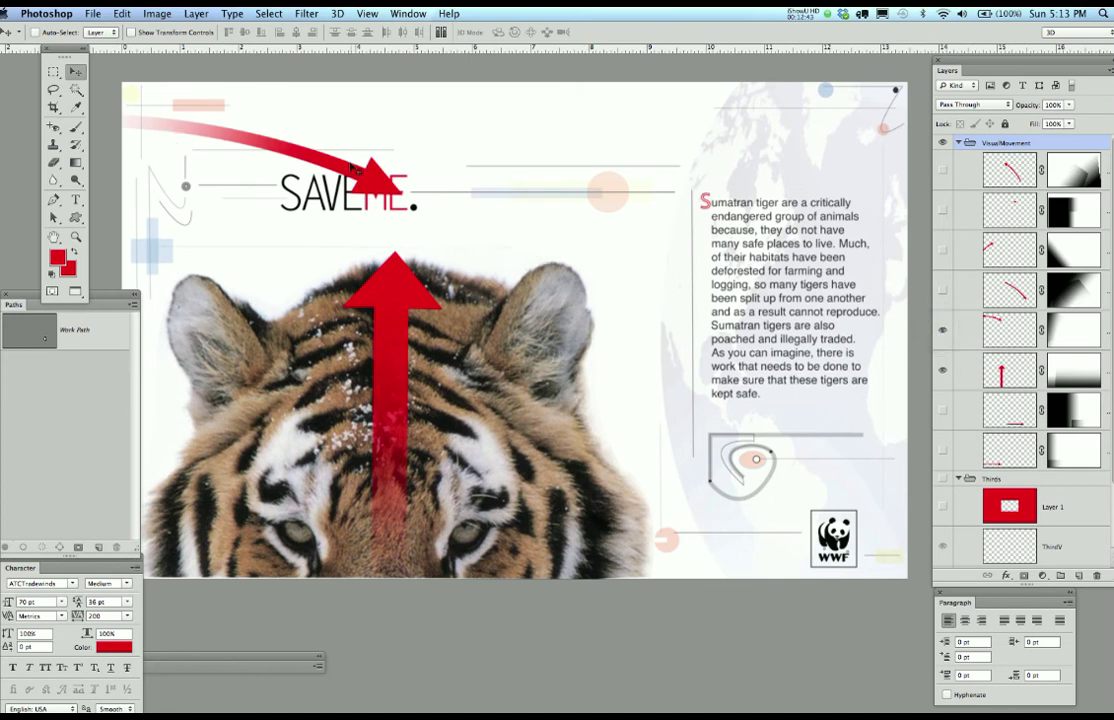
left_click(942, 291)
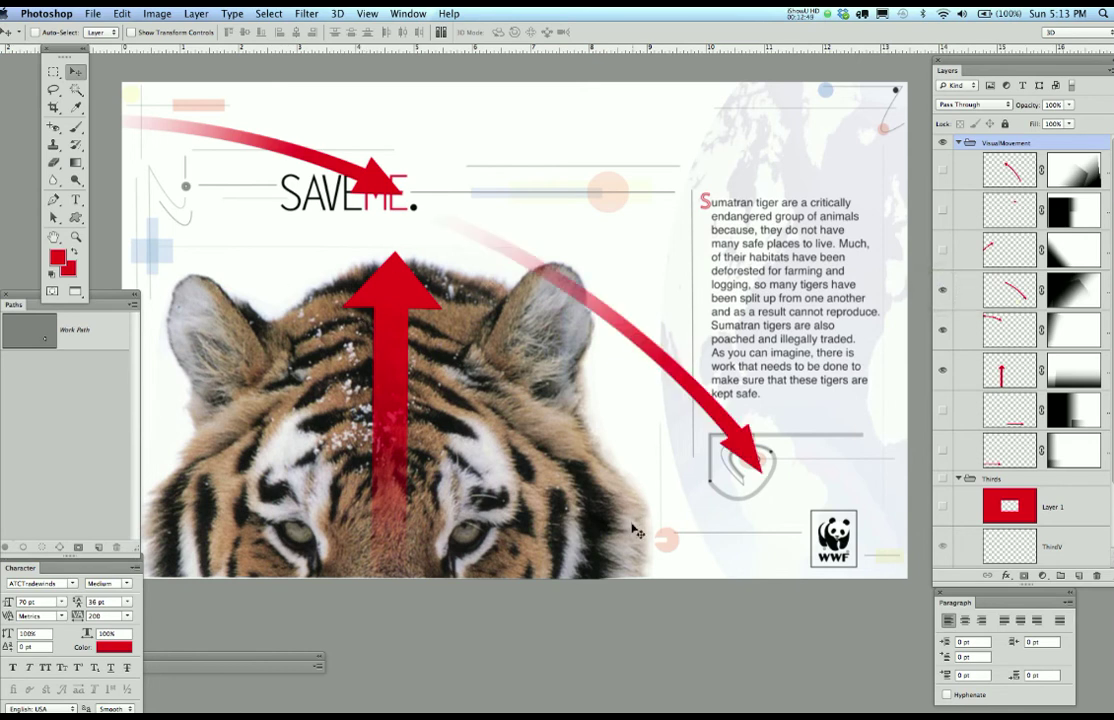
left_click(941, 250)
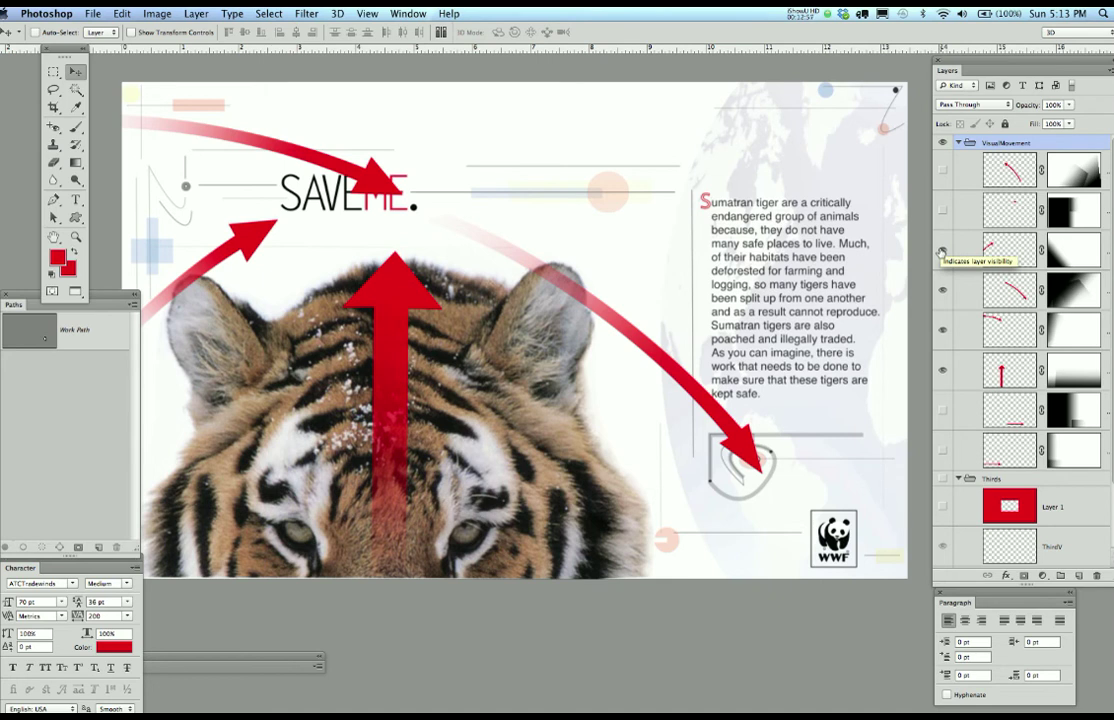
left_click(940, 210)
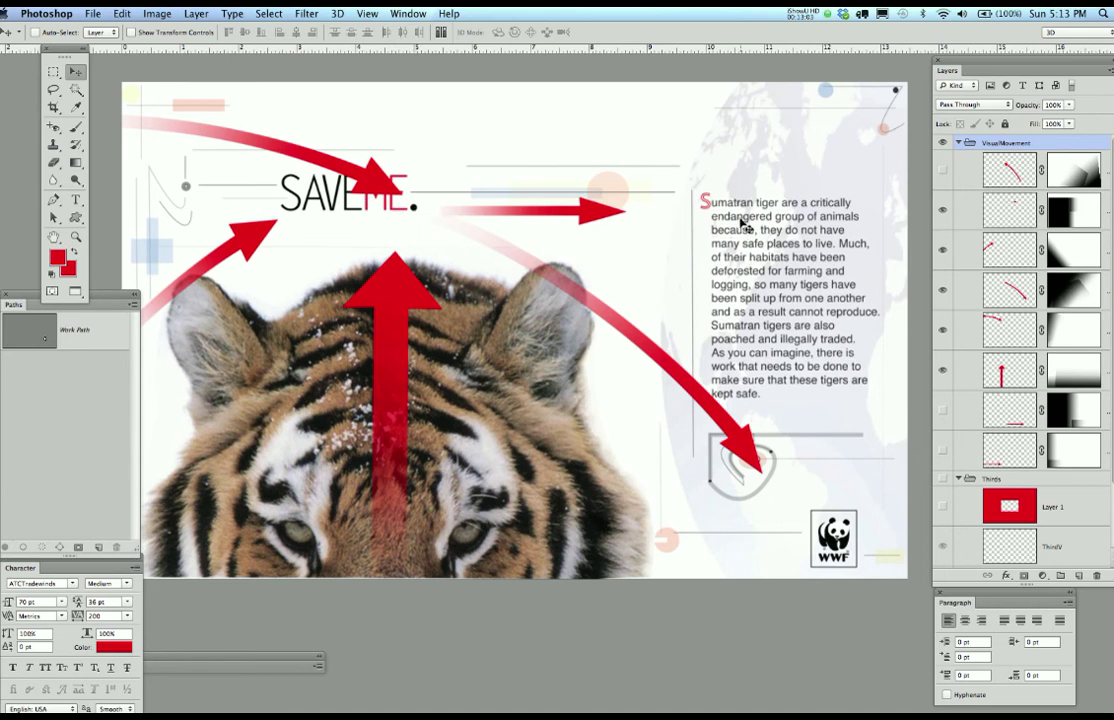
left_click(943, 172)
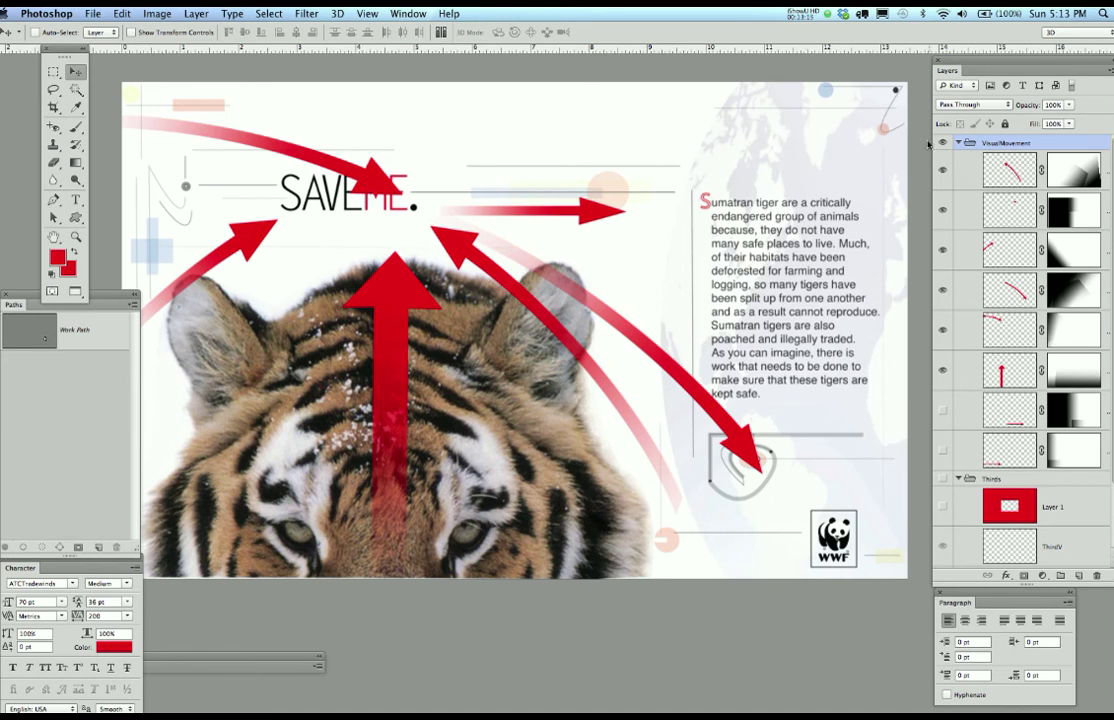
left_click(943, 145)
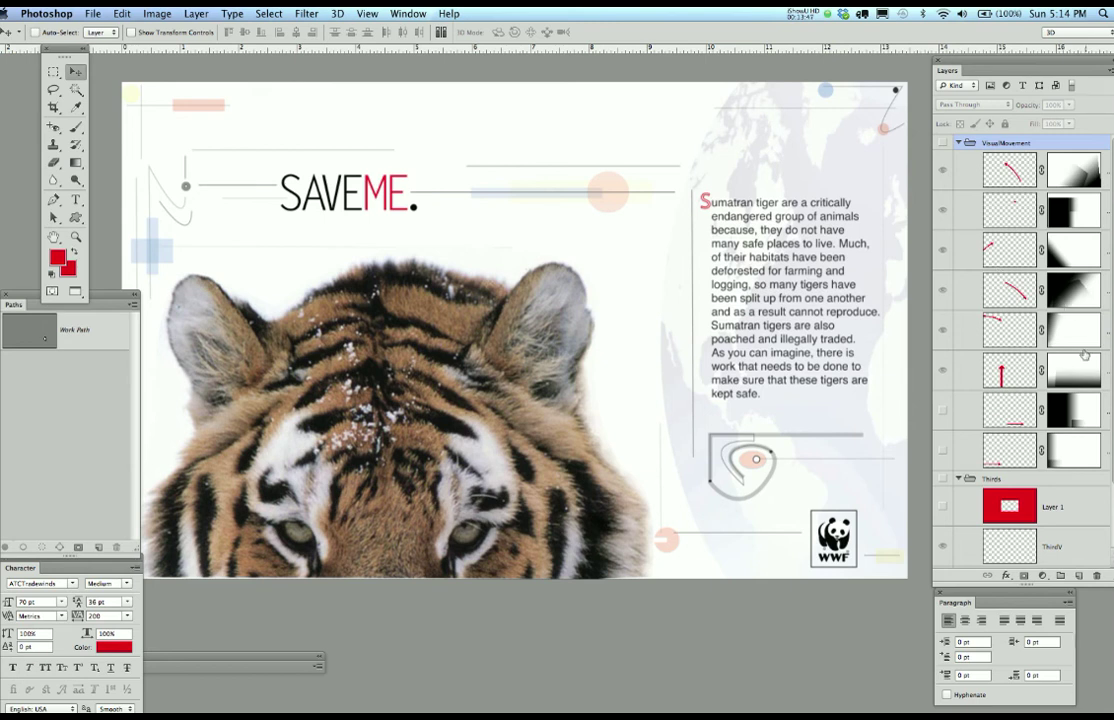
Step: Toggle guides on and off with Cmd+;, re-centre the tiger poster, and list open documents
key("super+semicolon")
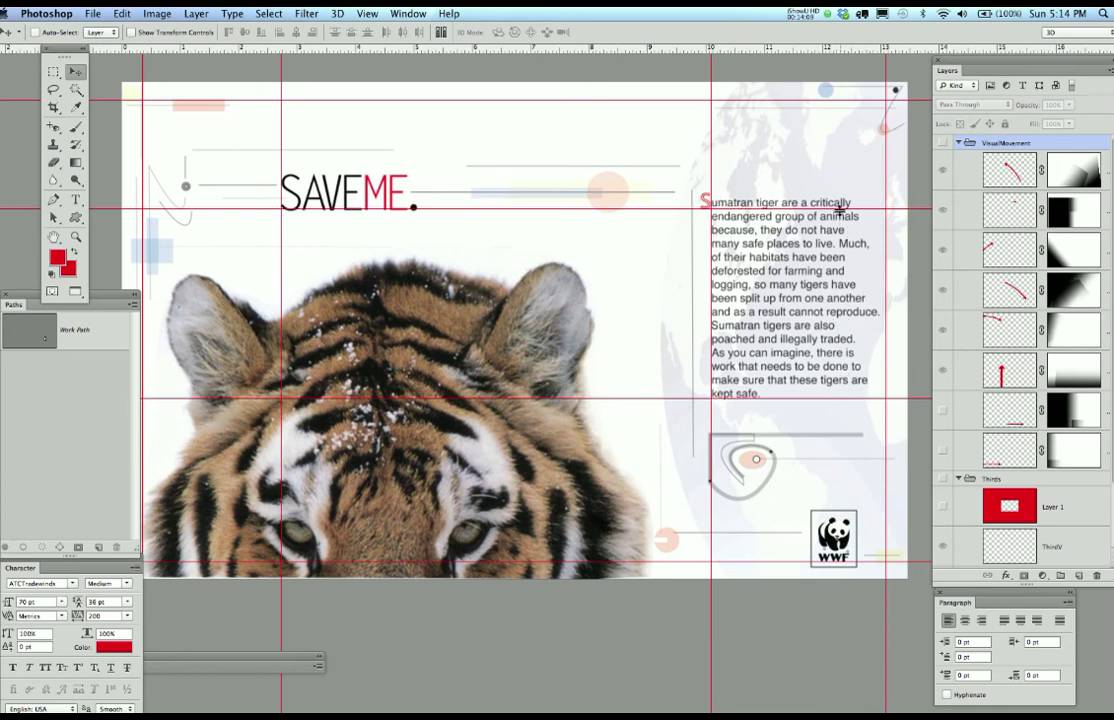
key("super+semicolon")
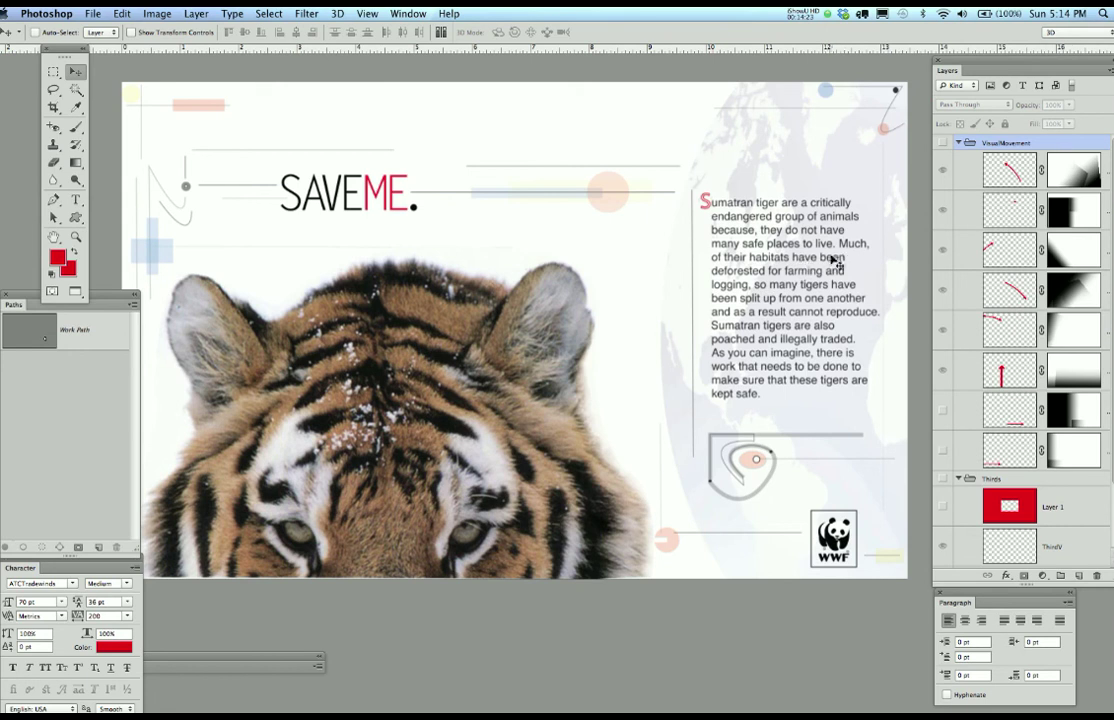
scroll(828, 263, "up", 2)
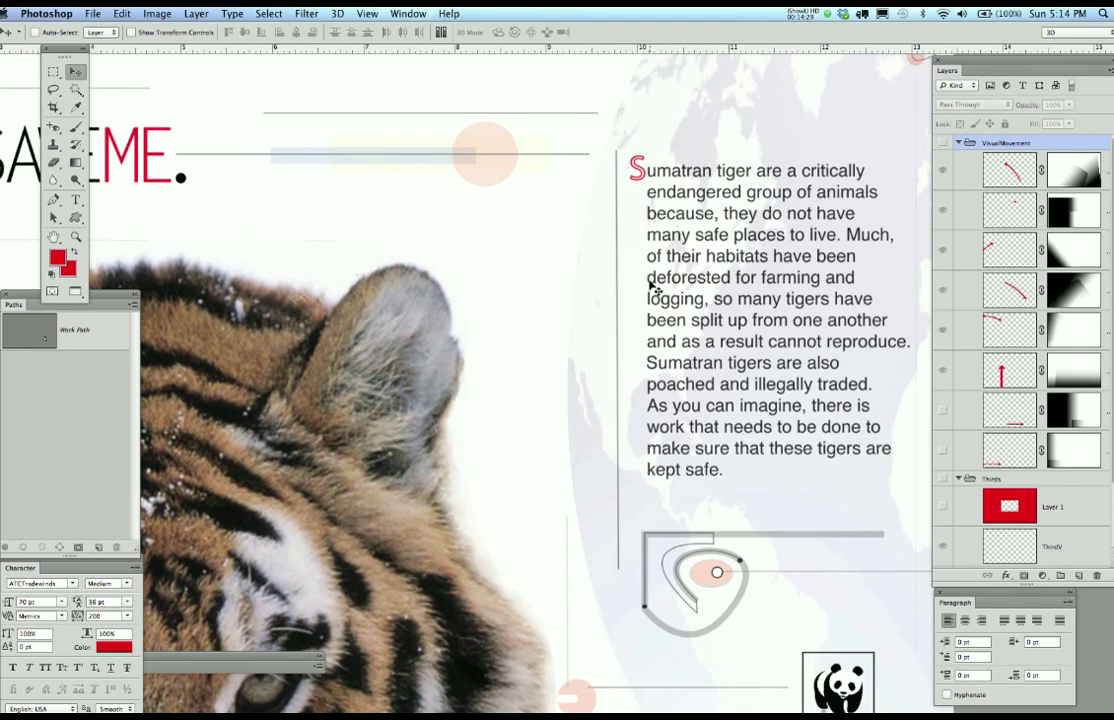
scroll(612, 291, "down", 2)
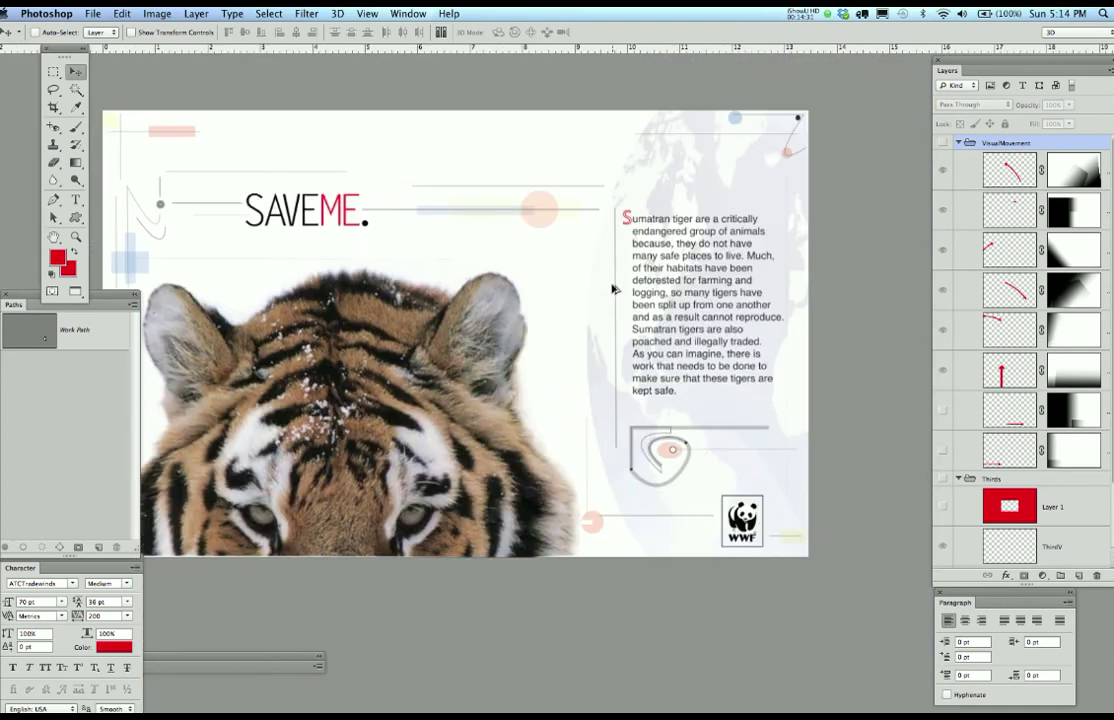
left_click_drag(597, 305, 664, 372)
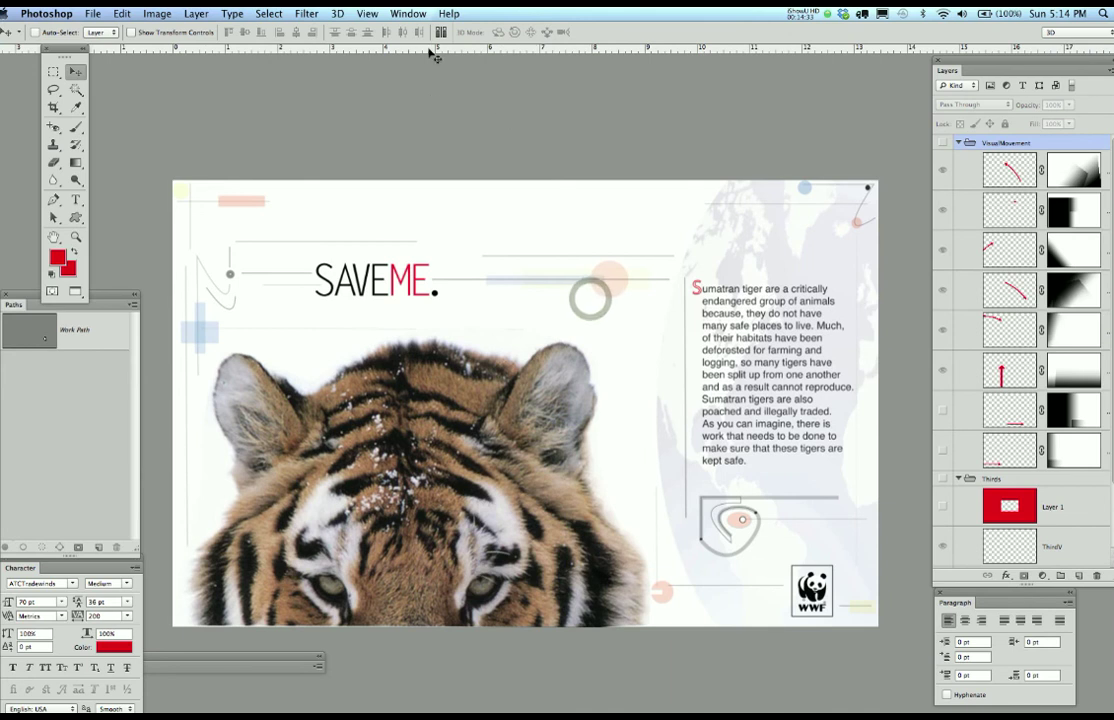
left_click(407, 14)
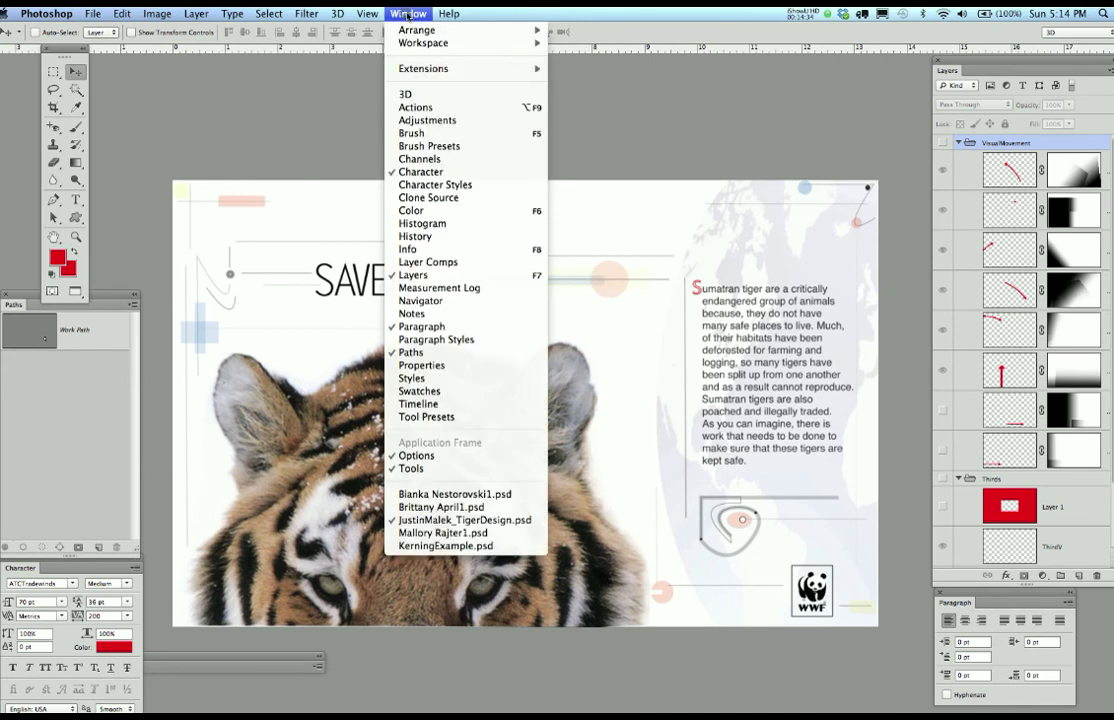
Step: Switch to the ZAMBIA poster, show guides and the Thirds grid, briefly previewing Layer 2's tint
left_click(425, 536)
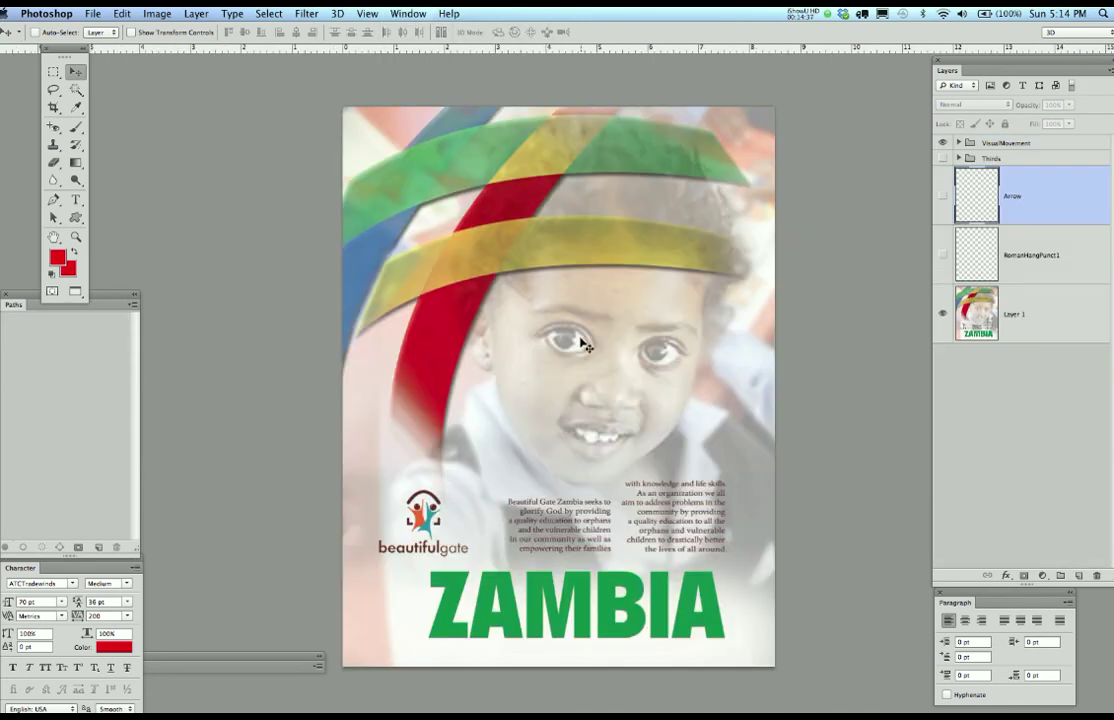
key("super+semicolon")
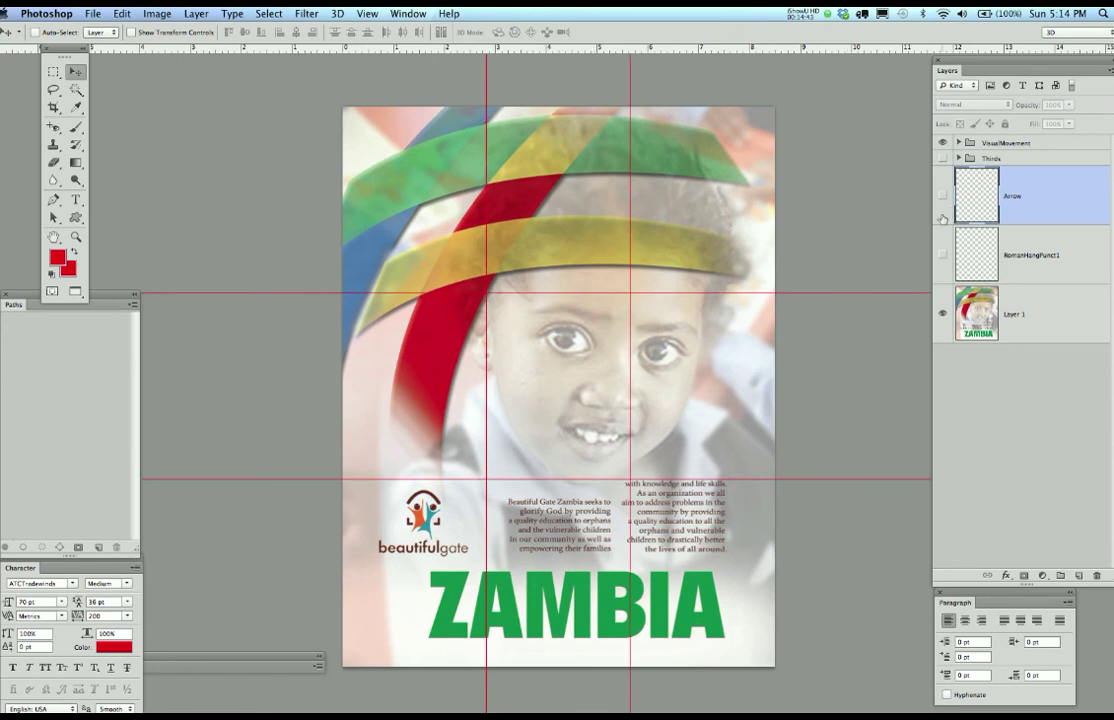
left_click(942, 158)
left_click(958, 158)
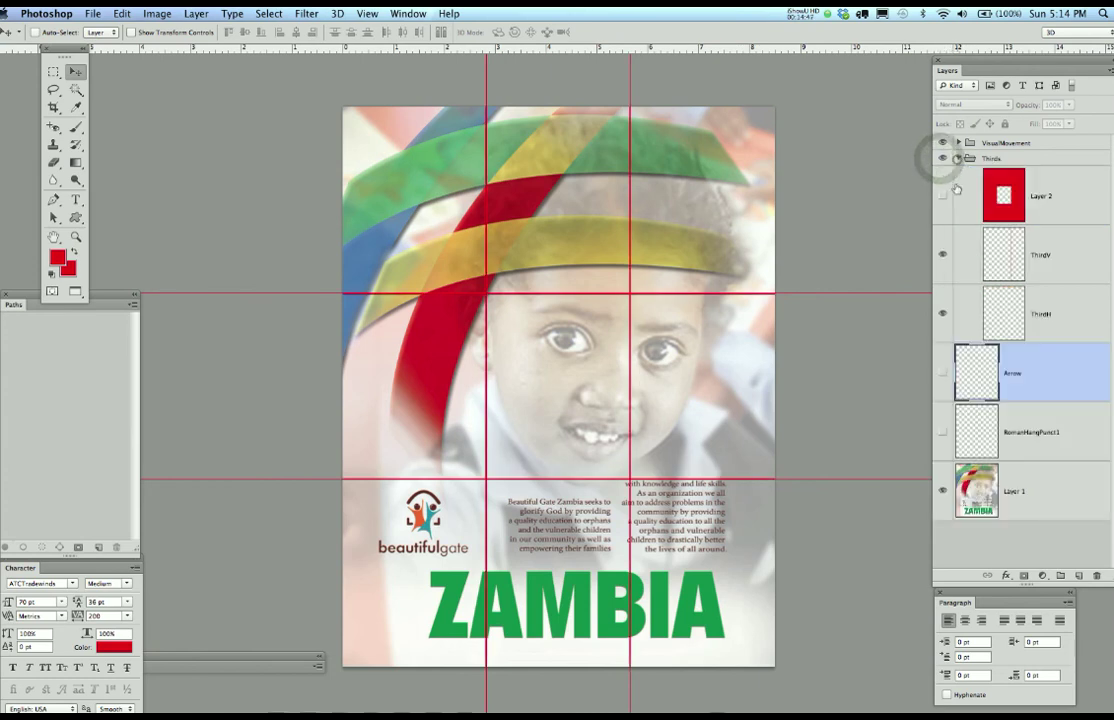
left_click(942, 195)
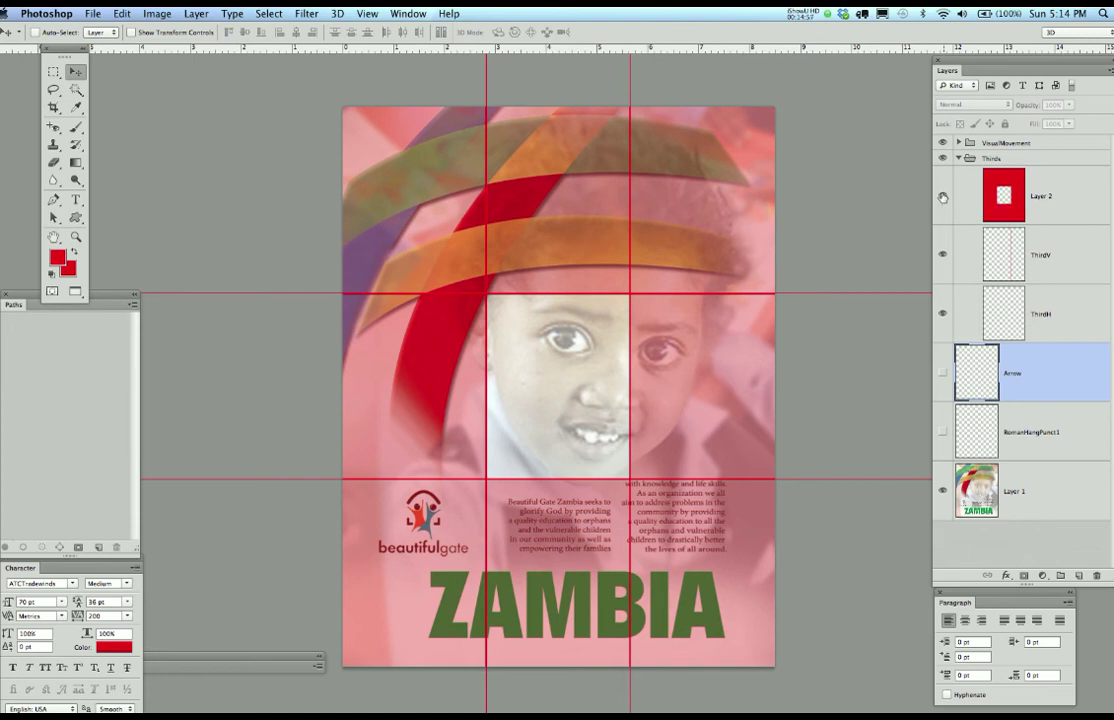
left_click(942, 197)
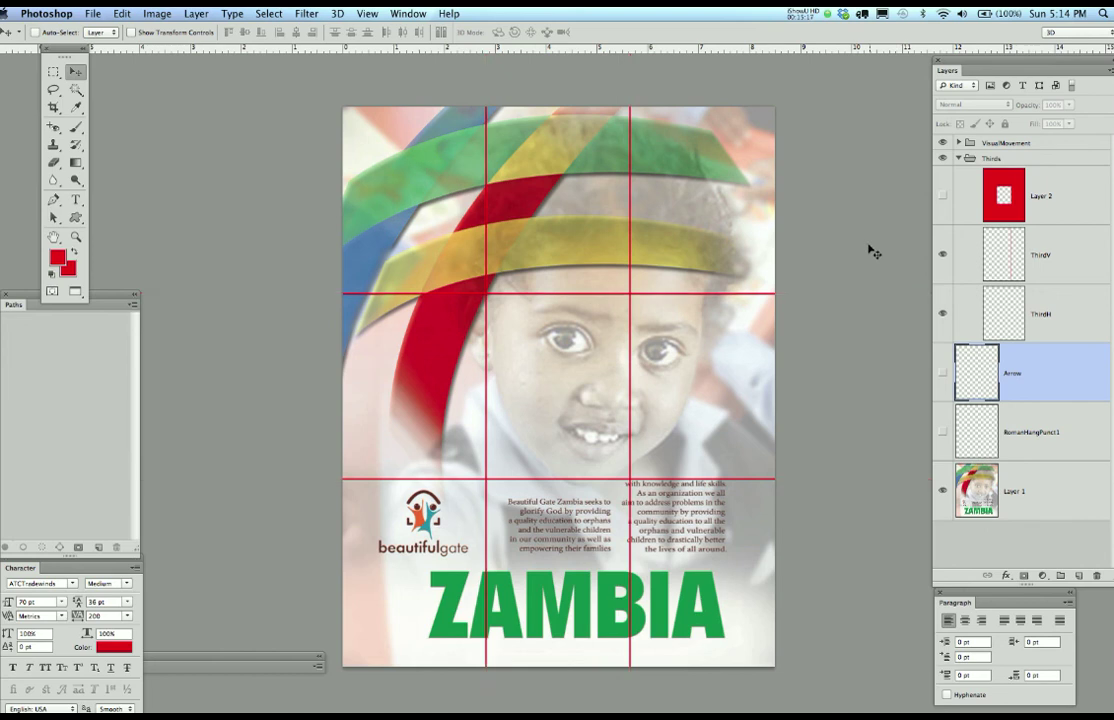
Step: Hide the thirds grid and show the Arrow layer and hanging-punctuation alignment line
left_click(941, 158)
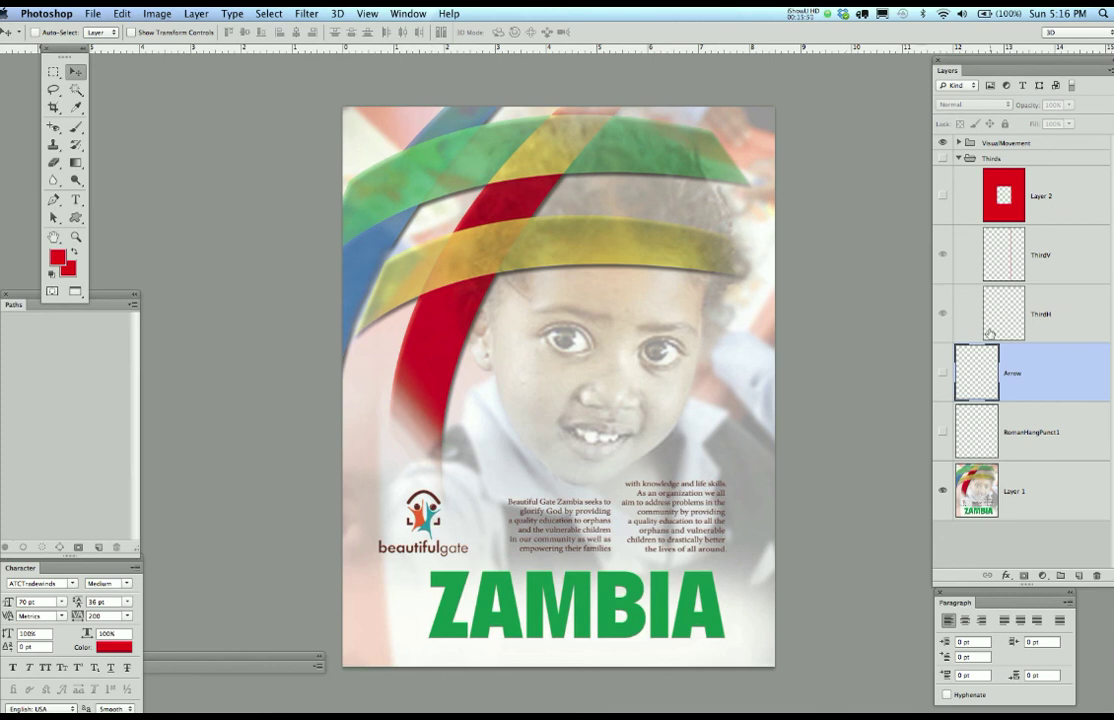
left_click(942, 375)
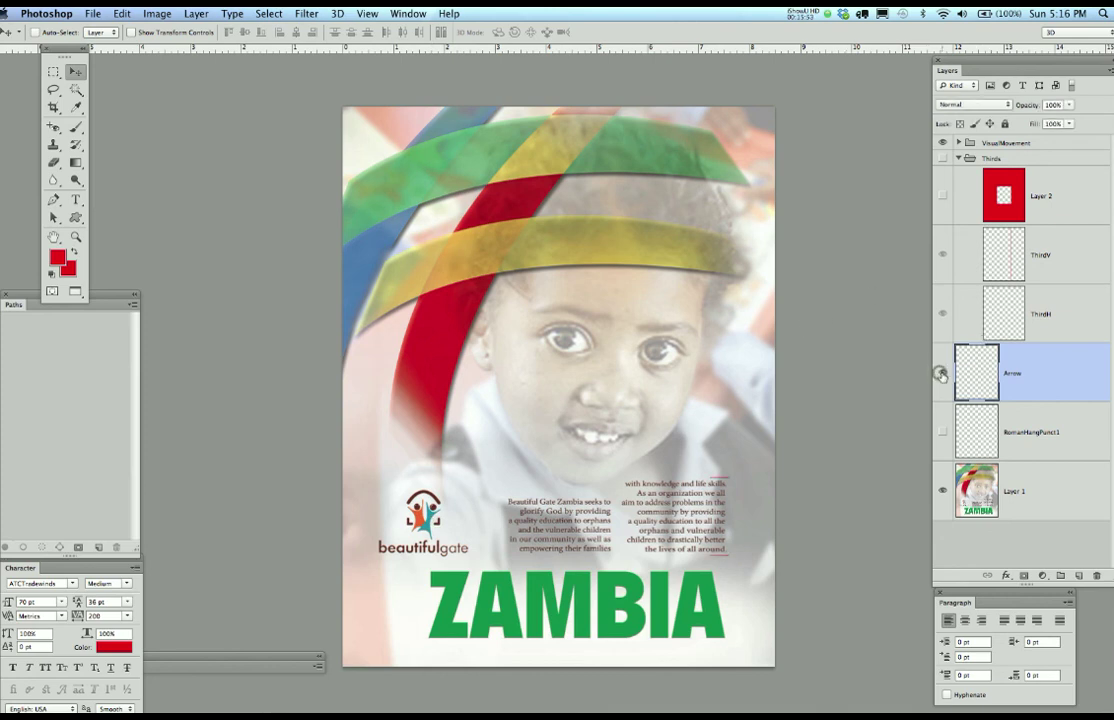
scroll(761, 511, "up", 5)
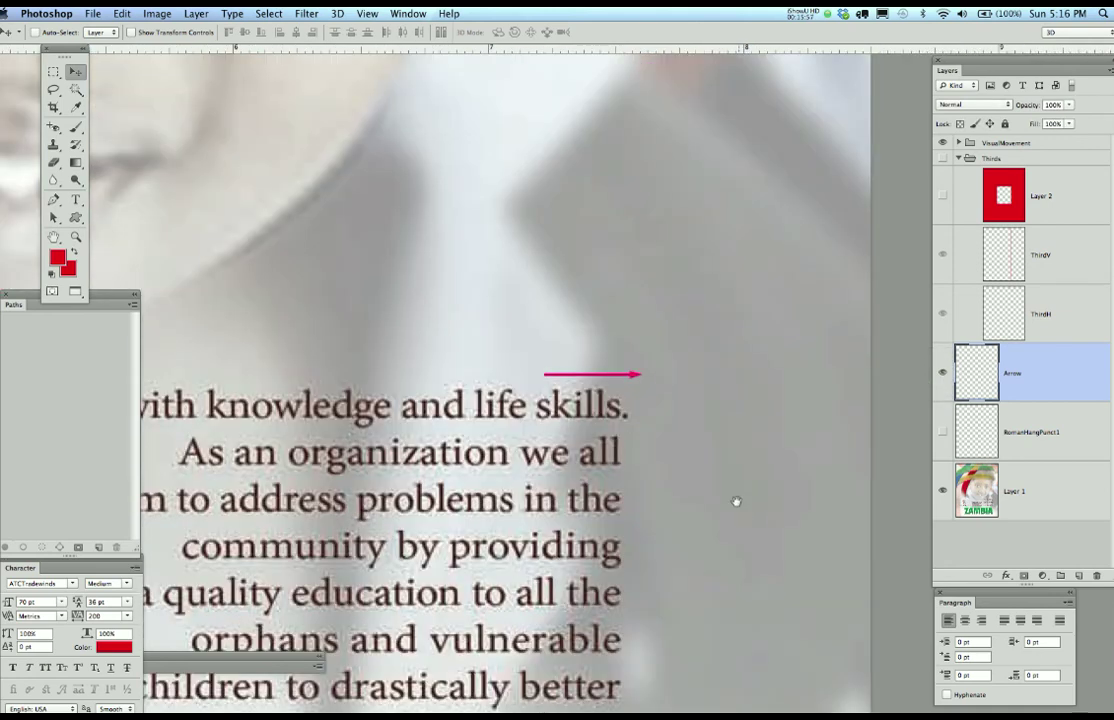
left_click_drag(736, 502, 731, 281)
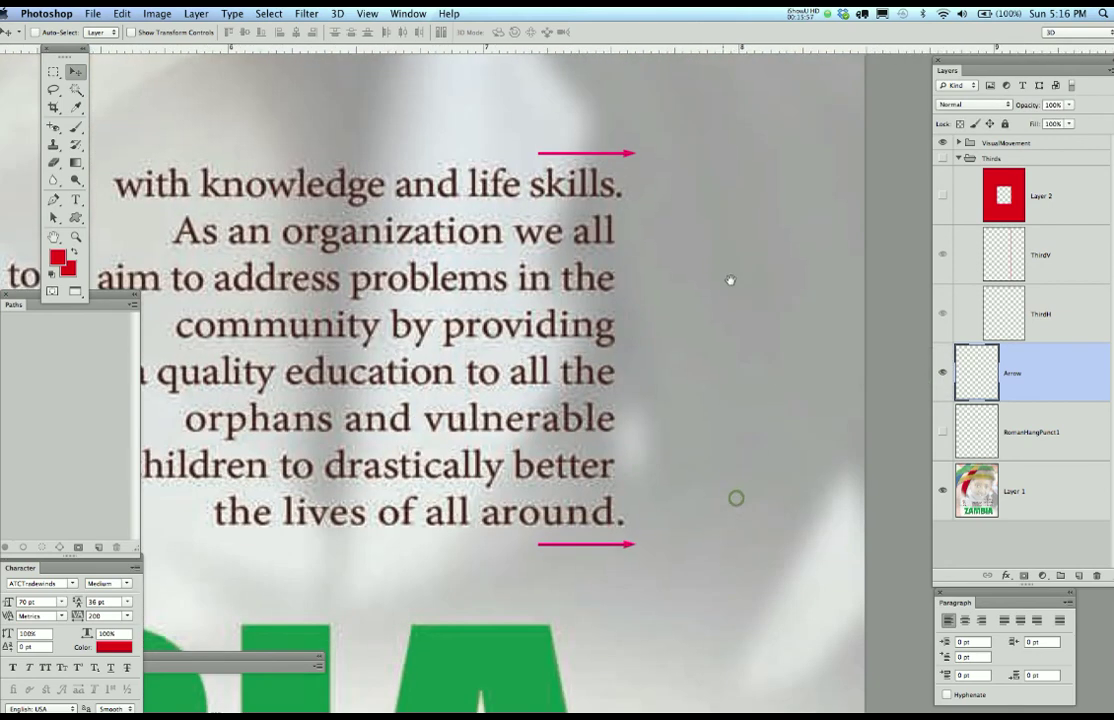
left_click(943, 432)
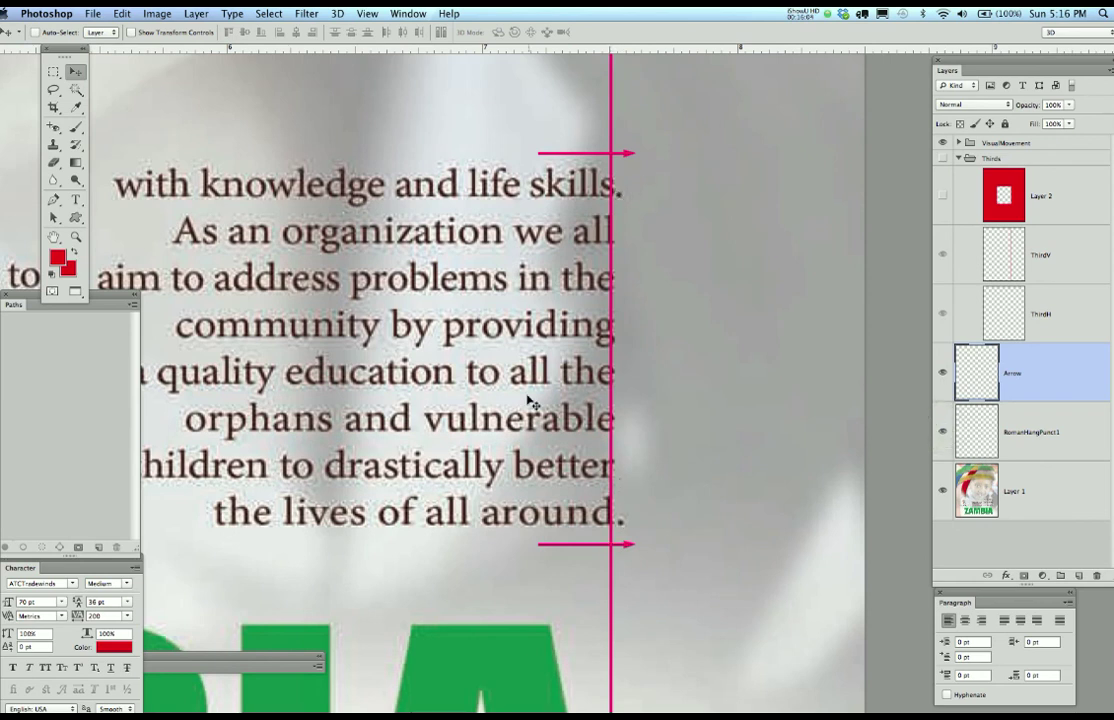
Step: Fit the whole ZAMBIA page in view with Cmd+0 and re-centre it
scroll(505, 380, "down", 2)
scroll(505, 380, "down", 4)
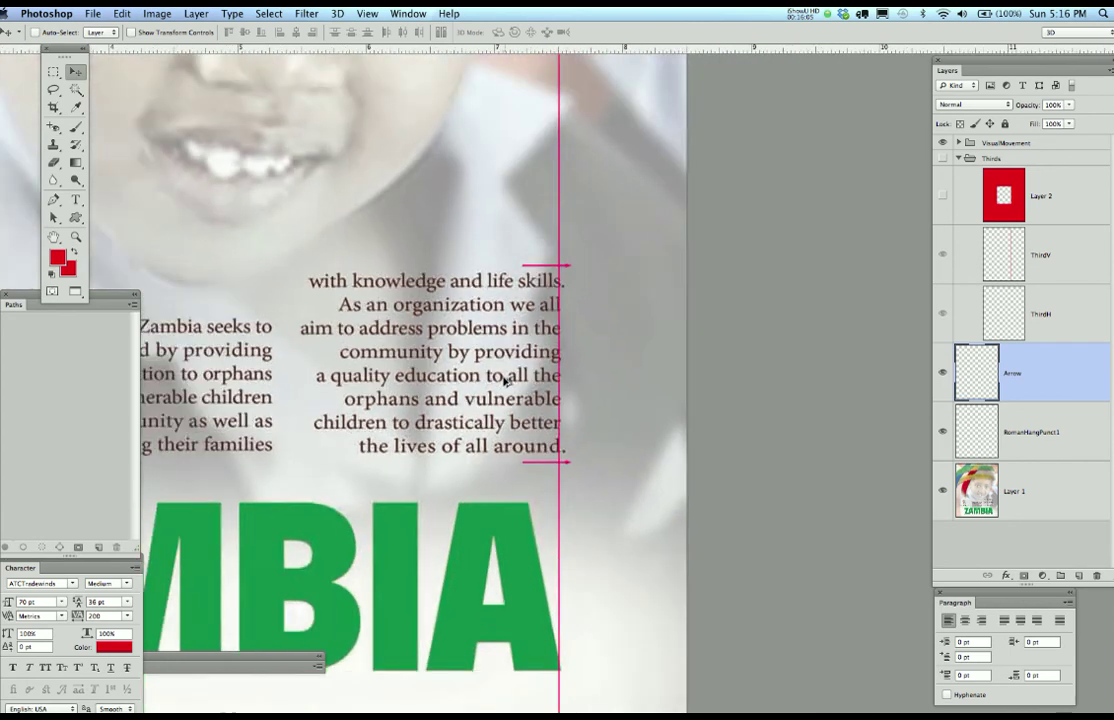
key("ctrl+0")
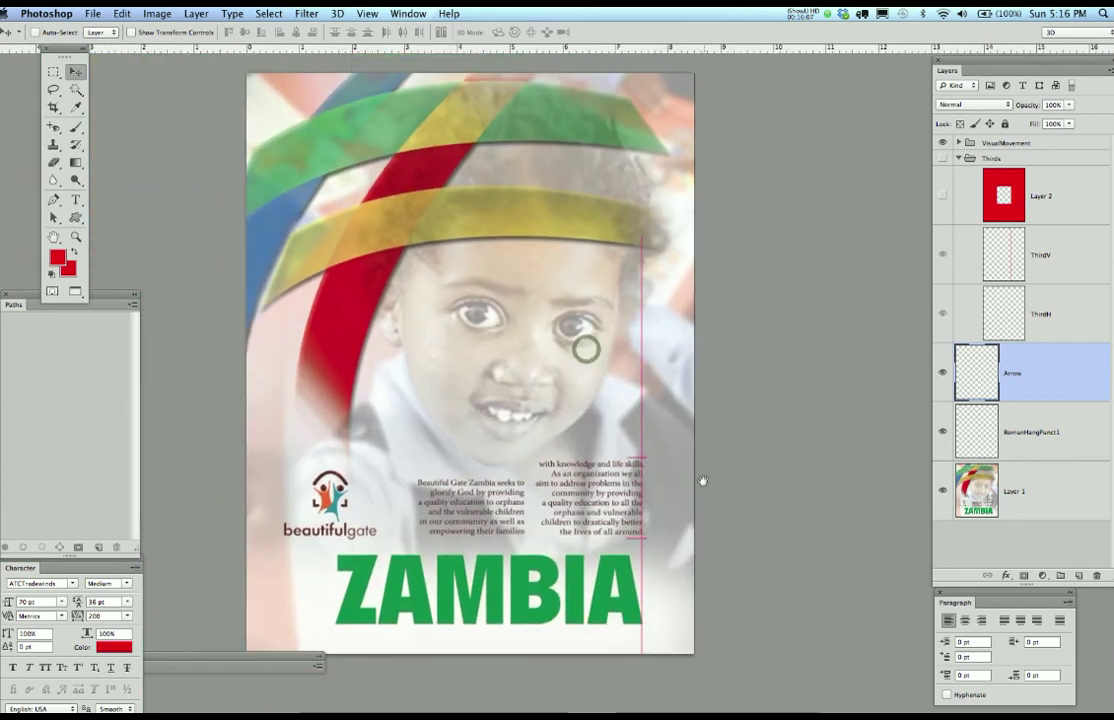
left_click_drag(698, 472, 711, 485)
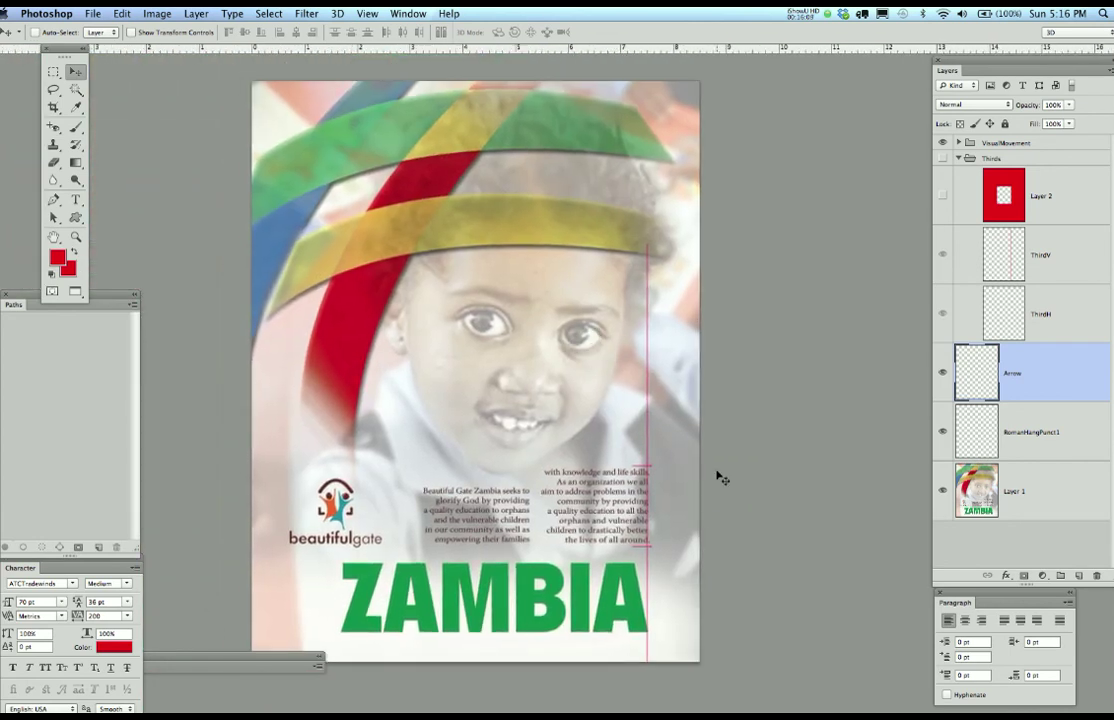